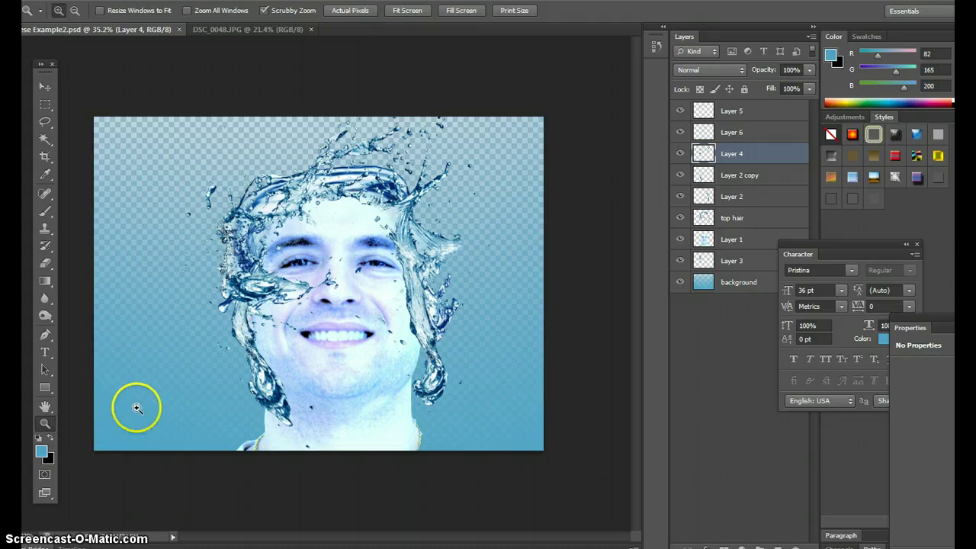
# Step: Switch to the DSC_0048.JPG photo and narrow the crop frame to the man's head and neck
pyautogui.click(327, 295)
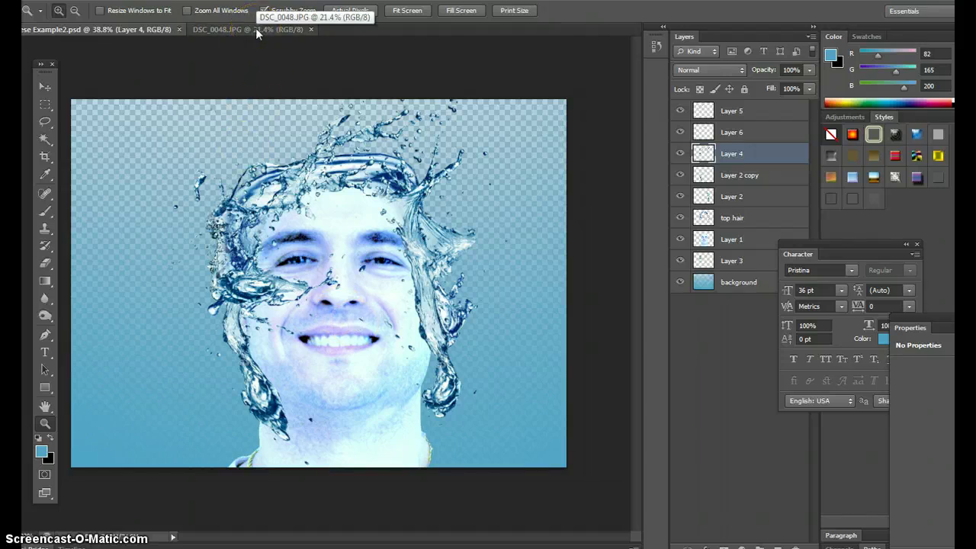
pyautogui.click(256, 27)
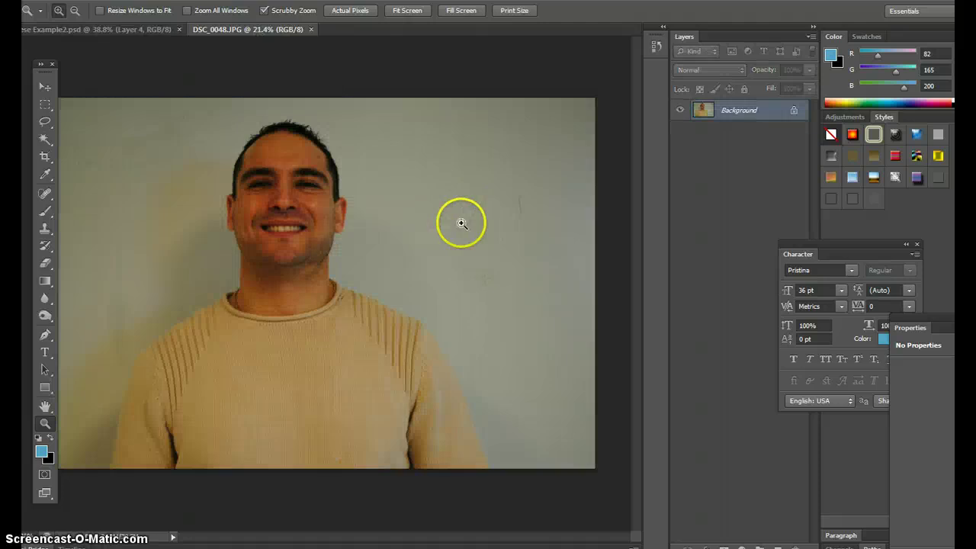
pyautogui.click(45, 157)
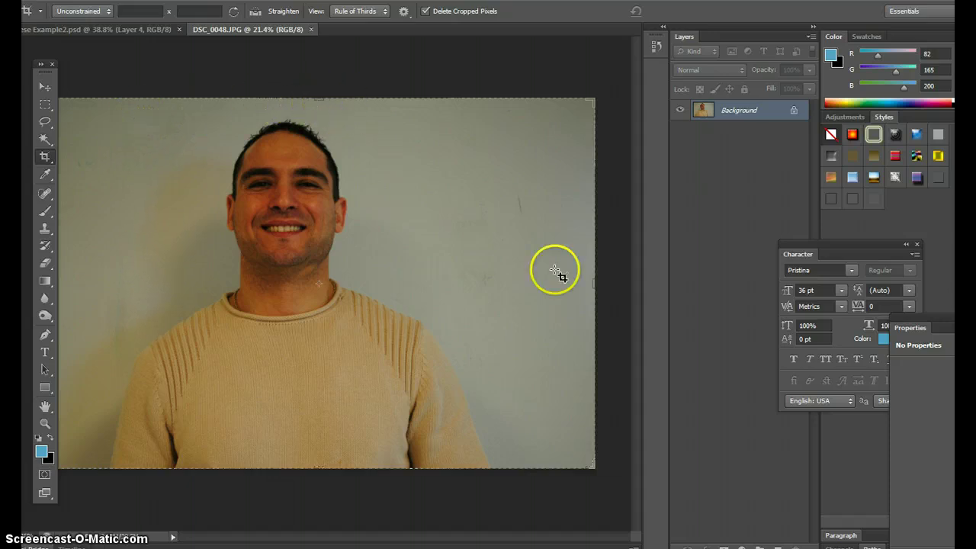
pyautogui.moveTo(591, 285); pyautogui.dragTo(513, 282)
pyautogui.moveTo(117, 283); pyautogui.dragTo(183, 283)
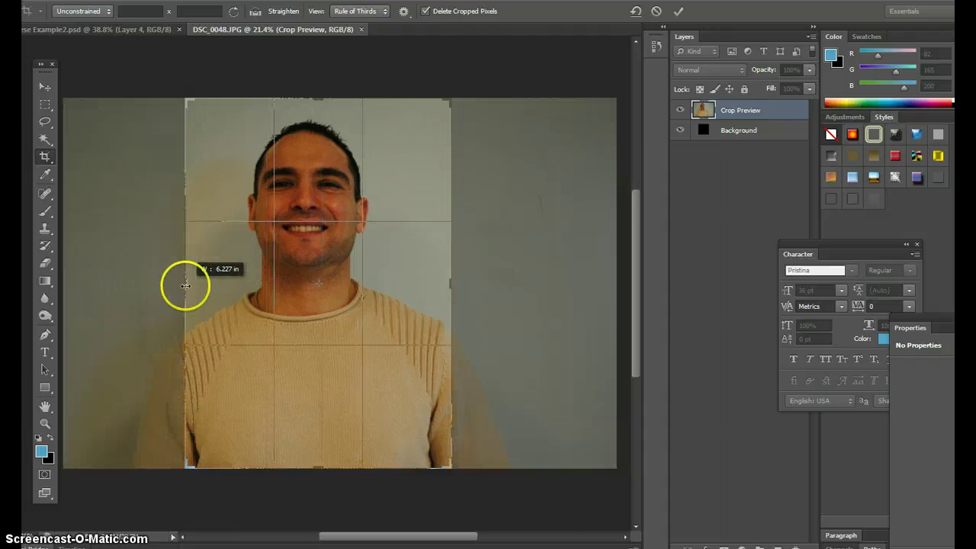
pyautogui.moveTo(321, 467); pyautogui.dragTo(326, 392)
pyautogui.moveTo(447, 279); pyautogui.dragTo(424, 280)
pyautogui.moveTo(209, 283); pyautogui.dragTo(229, 287)
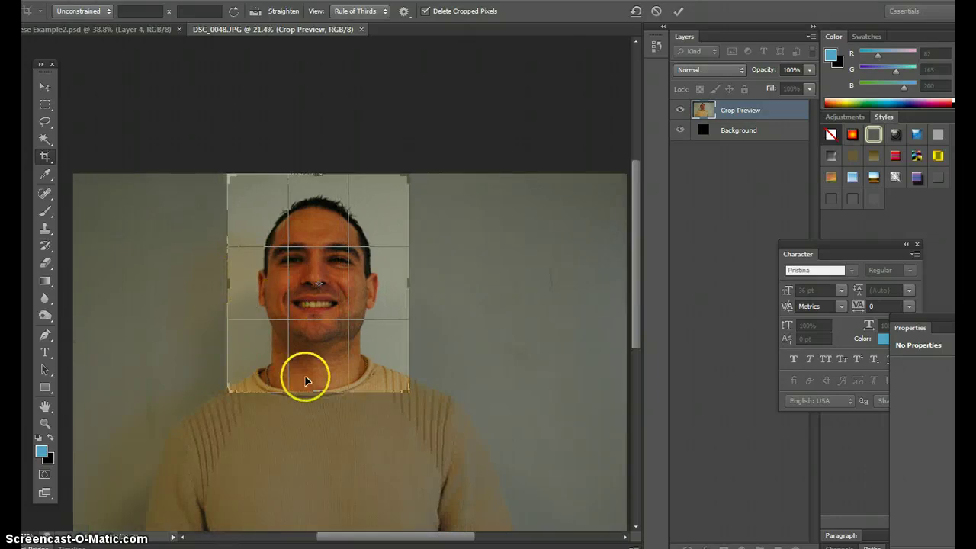
# Step: Fine-tune the crop frame to leave even space on both sides of the head, and apply the crop
pyautogui.moveTo(228, 394); pyautogui.dragTo(215, 405)
pyautogui.moveTo(427, 405); pyautogui.dragTo(461, 426)
pyautogui.moveTo(429, 288); pyautogui.dragTo(430, 285)
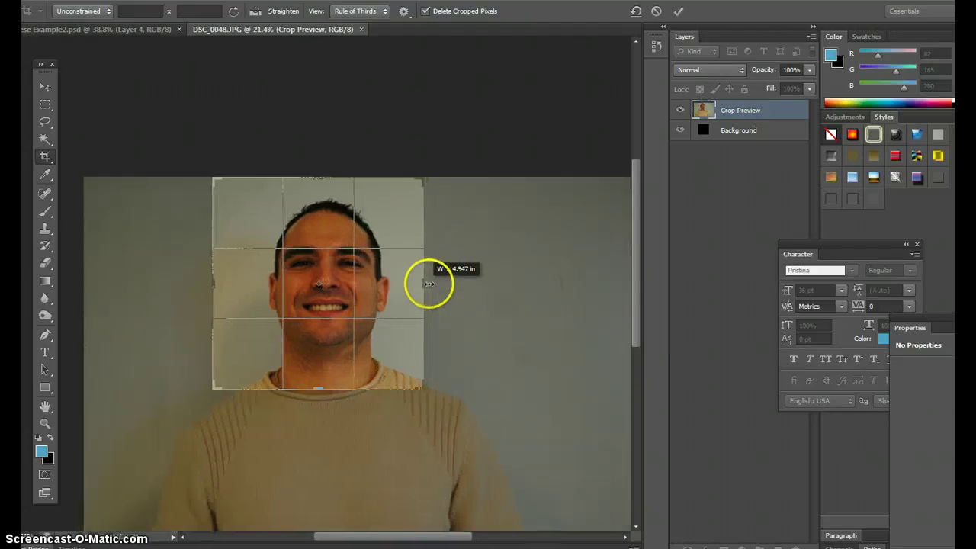
pyautogui.moveTo(215, 281); pyautogui.dragTo(220, 279)
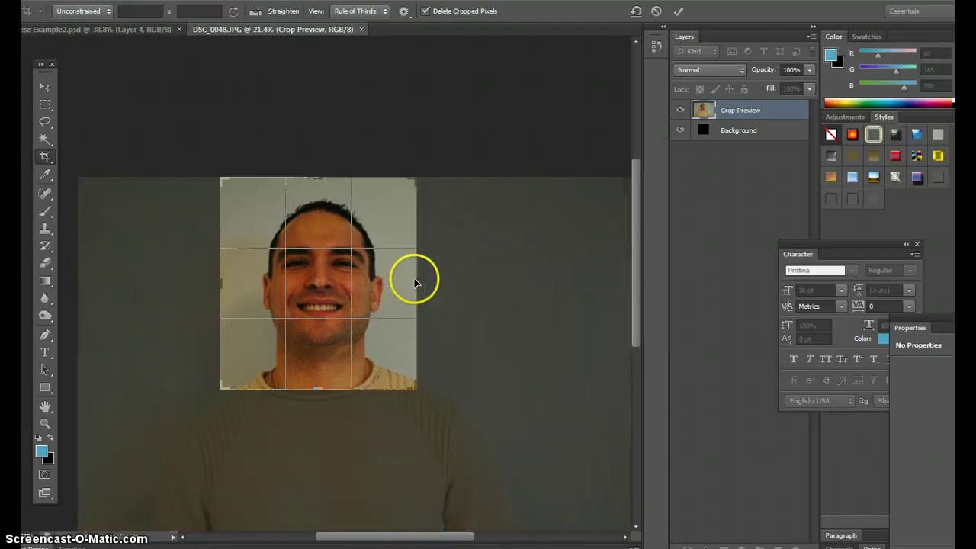
pyautogui.moveTo(414, 279); pyautogui.dragTo(417, 277)
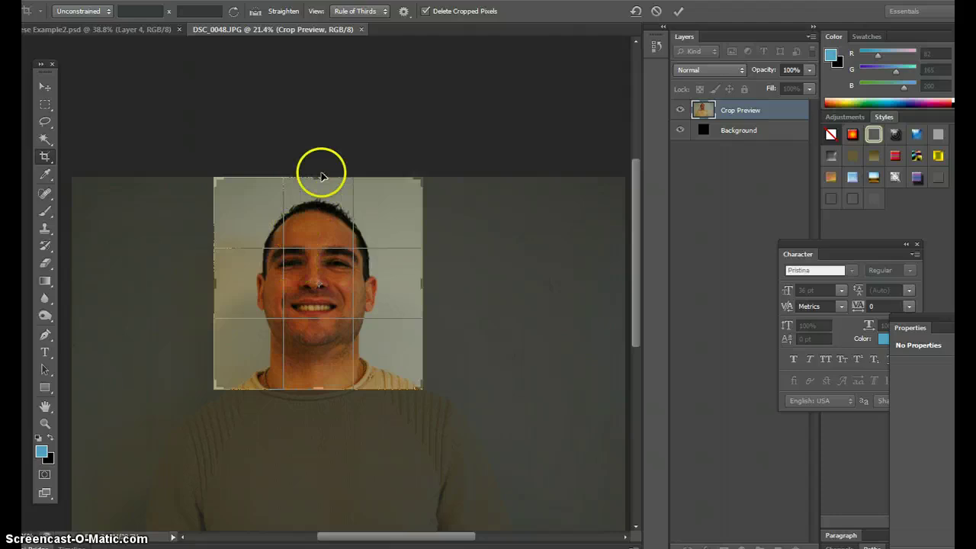
pyautogui.click(45, 157)
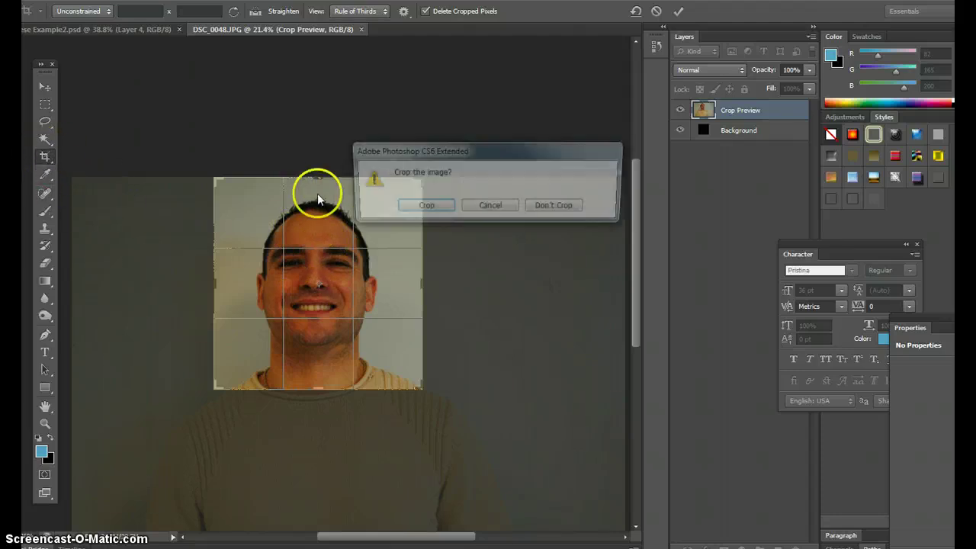
pyautogui.click(427, 213)
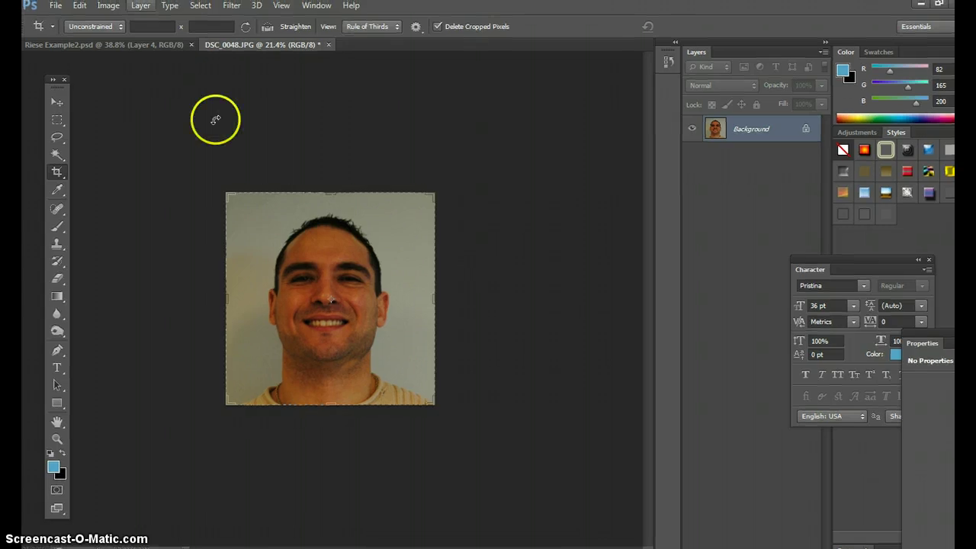
# Step: Apply Auto Tone, Auto Contrast and Auto Color to the cropped portrait
pyautogui.click(107, 7)
pyautogui.click(127, 61)
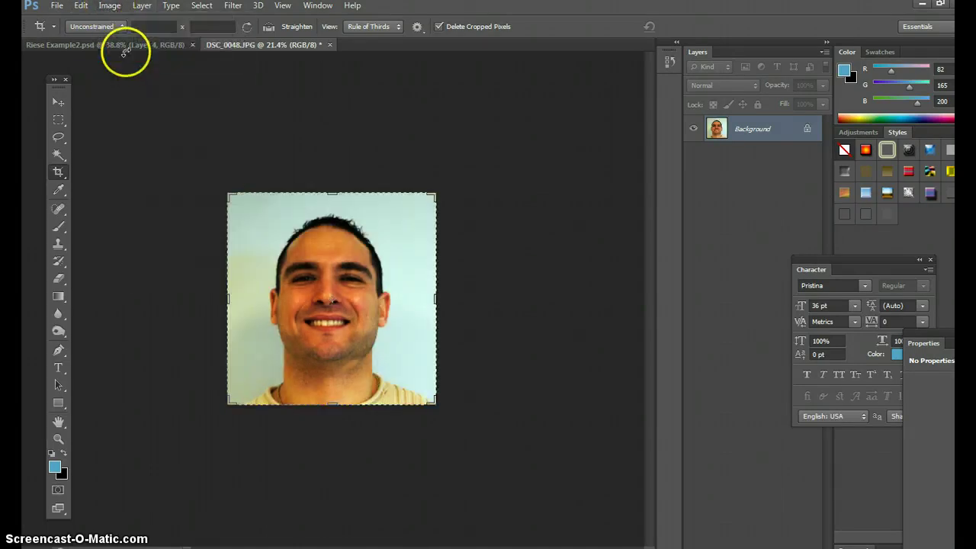
pyautogui.click(107, 6)
pyautogui.click(125, 70)
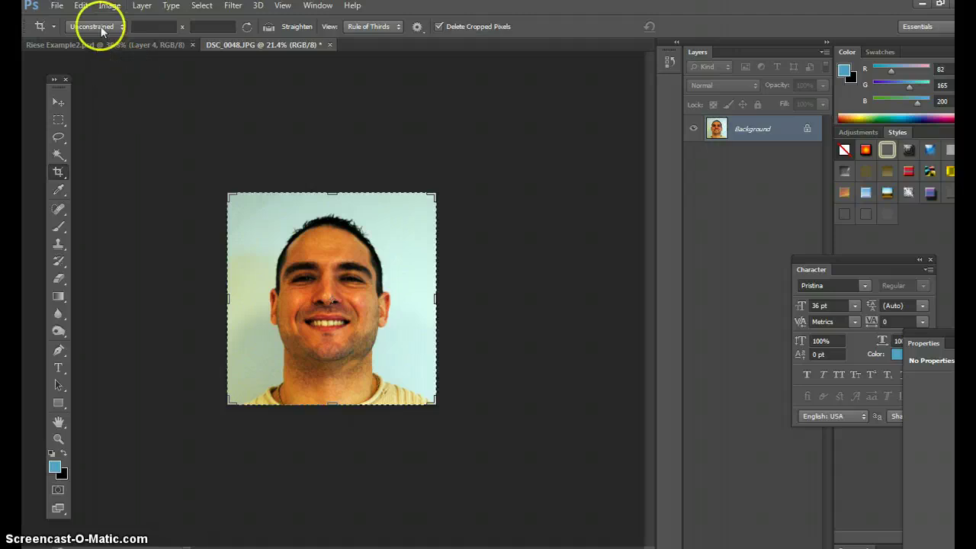
pyautogui.click(107, 6)
pyautogui.click(127, 84)
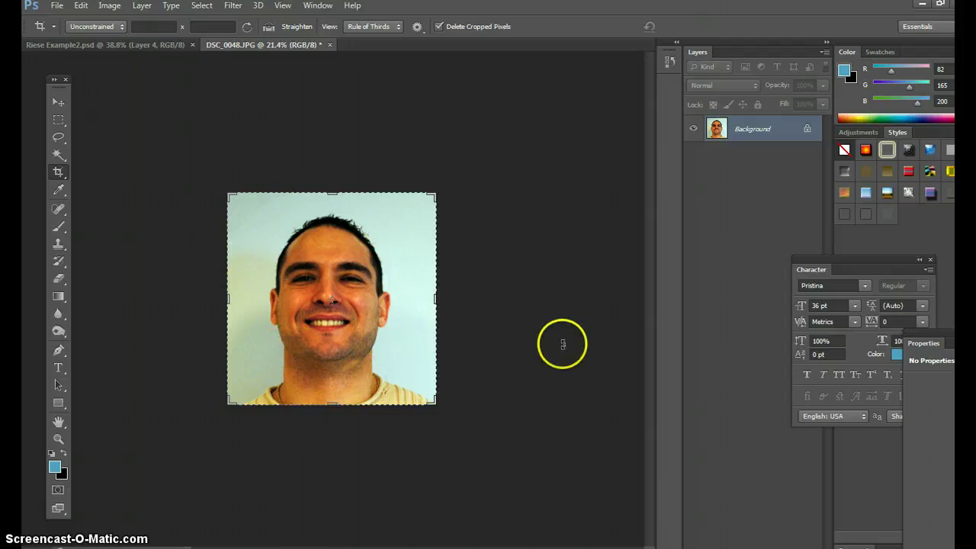
# Step: Duplicate the Background layer and delete the locked original, keeping only the copy
pyautogui.click(60, 139)
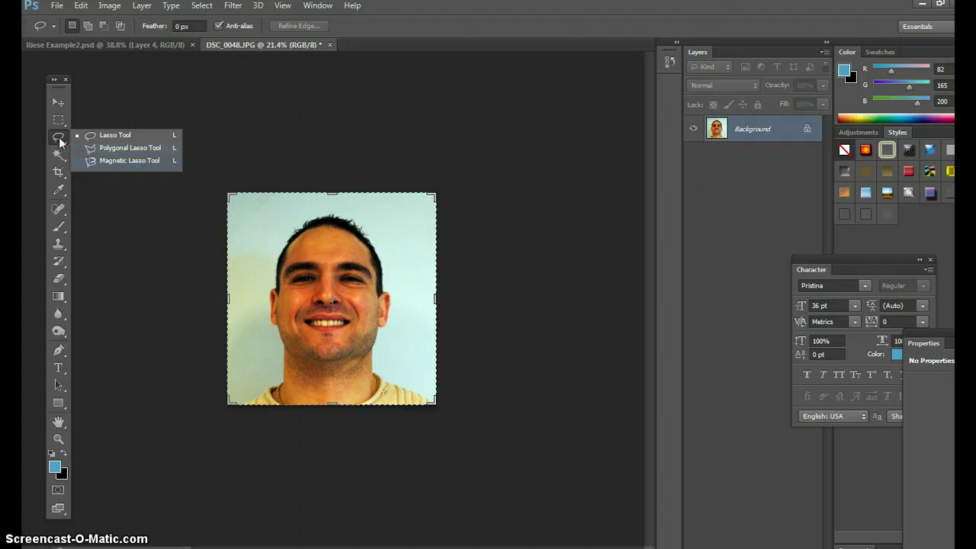
pyautogui.click(128, 160)
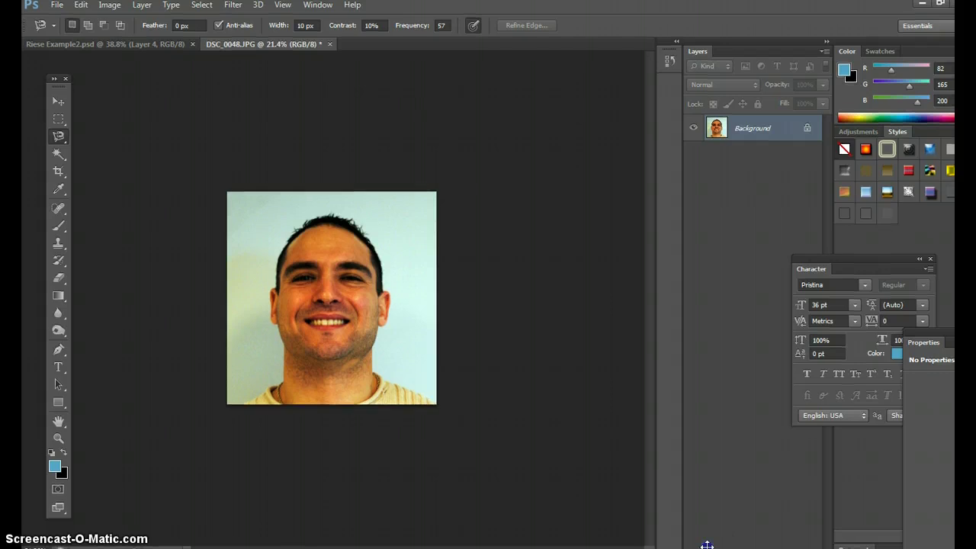
pyautogui.moveTo(743, 110); pyautogui.dragTo(785, 543)
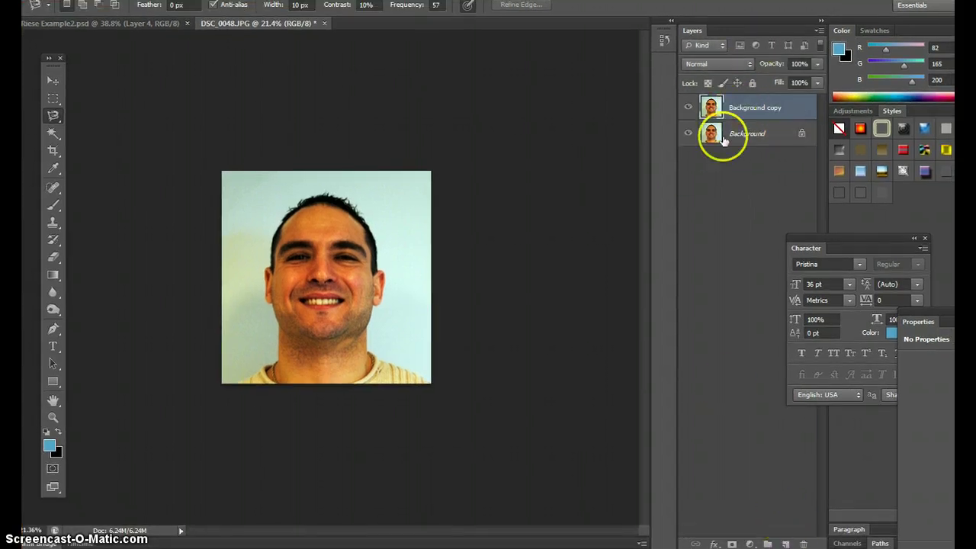
pyautogui.moveTo(723, 137); pyautogui.dragTo(803, 544)
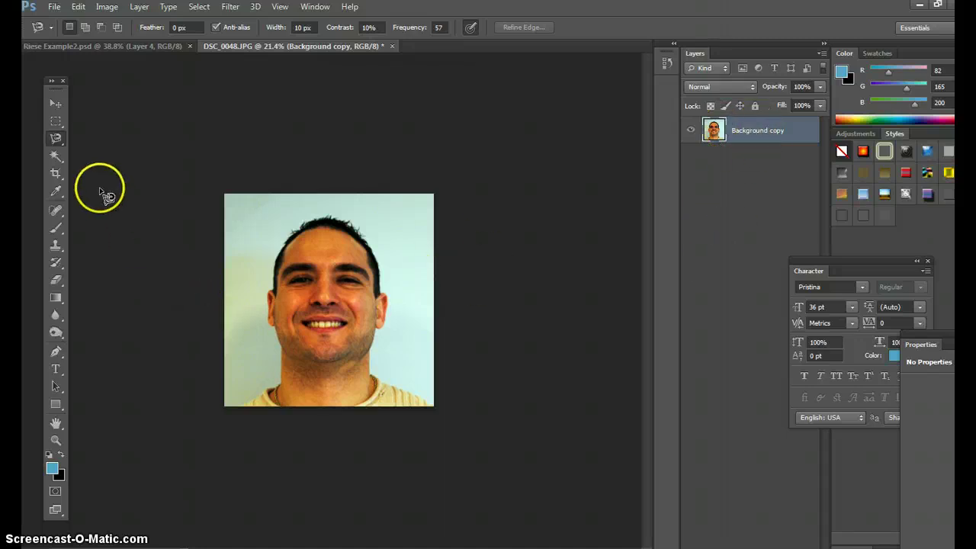
pyautogui.click(55, 139)
pyautogui.click(126, 161)
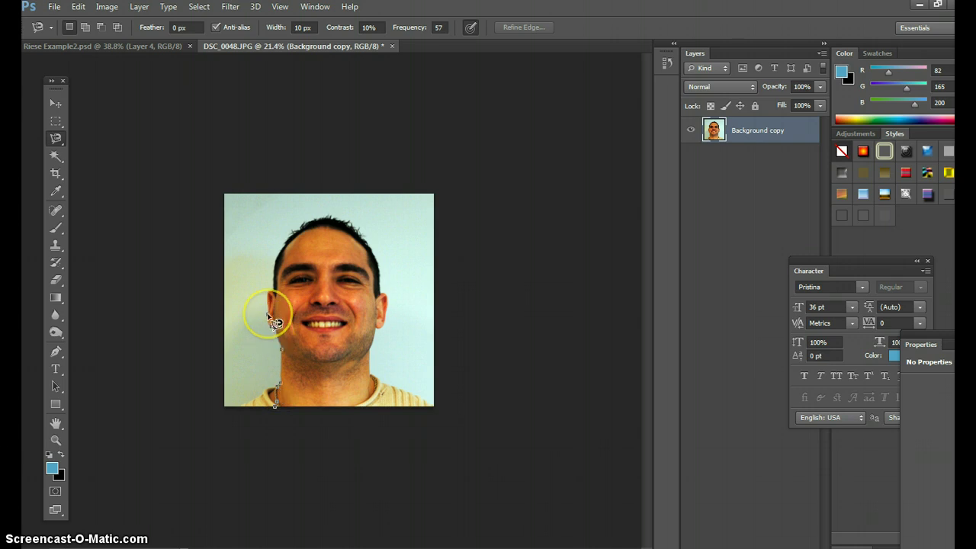
pyautogui.doubleClick(303, 353)
pyautogui.rightClick(303, 349)
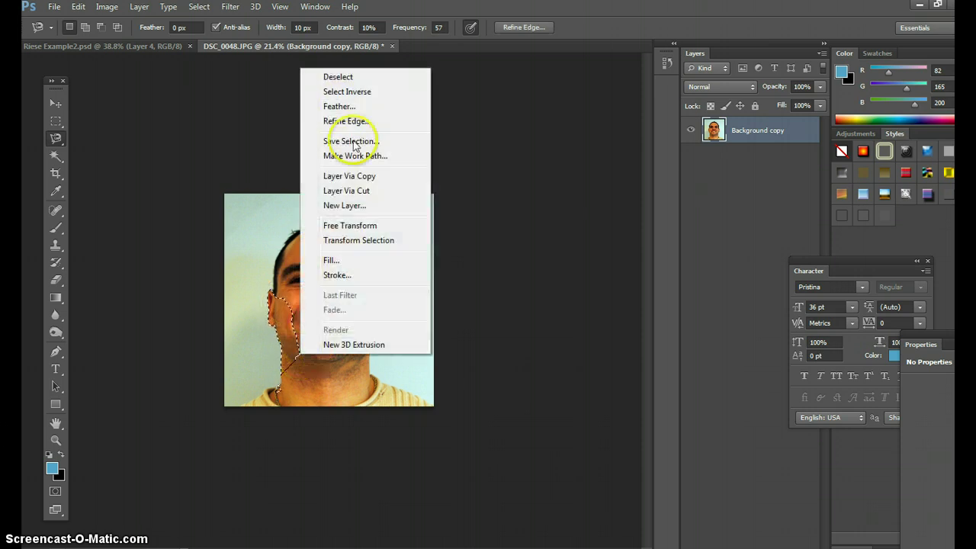
pyautogui.click(339, 76)
# Step: Select the face, ears and neck with the Magnetic Lasso, following the hairline to leave out the hair and sweater
pyautogui.click(55, 440)
pyautogui.click(320, 338)
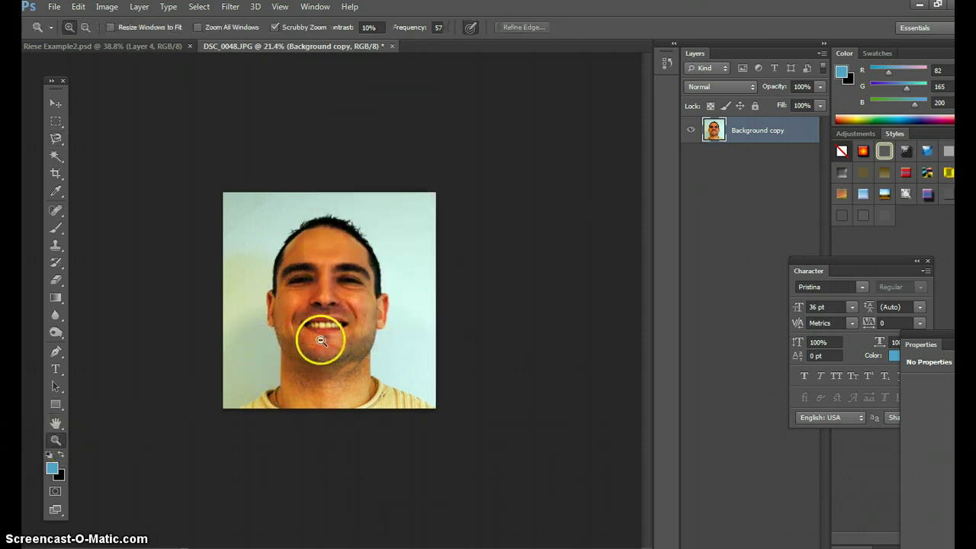
pyautogui.moveTo(320, 340); pyautogui.dragTo(321, 340)
pyautogui.click(55, 138)
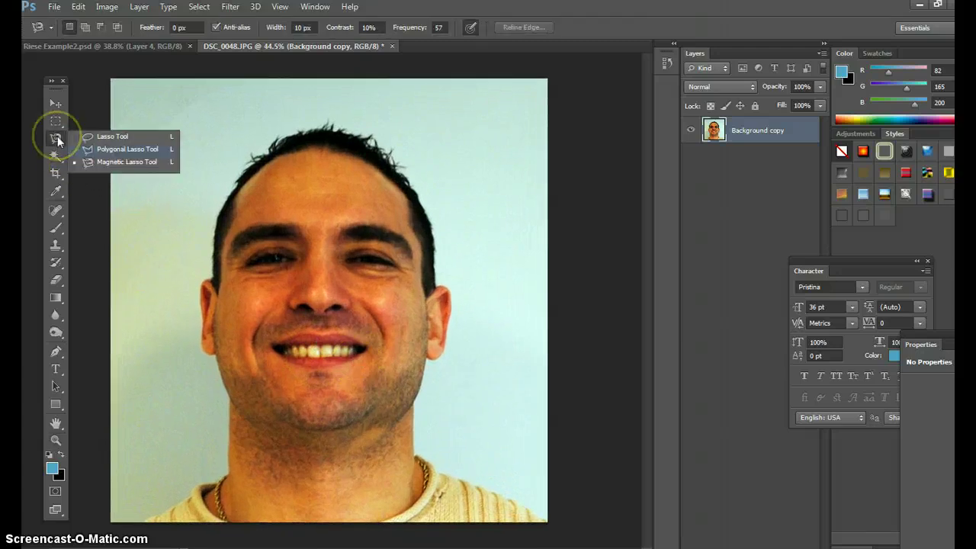
pyautogui.click(57, 141)
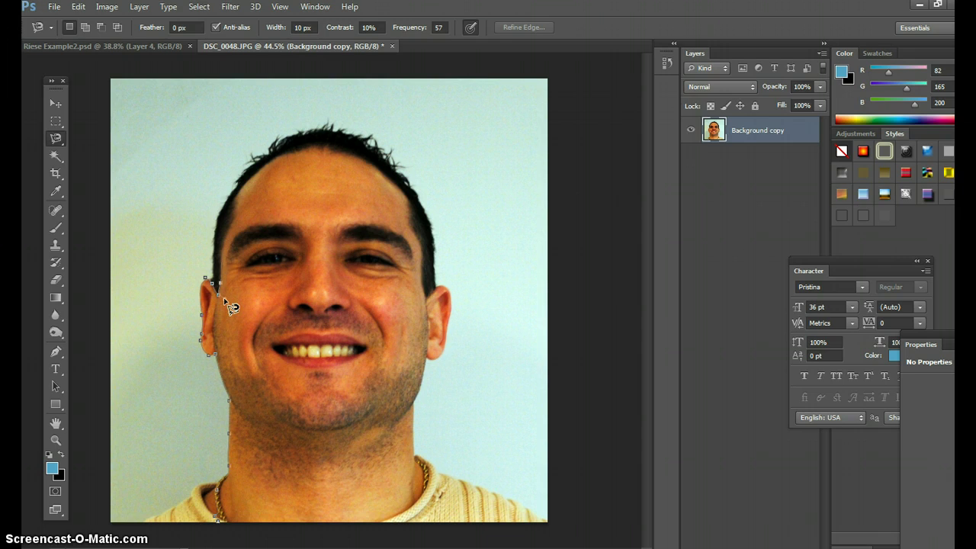
pyautogui.moveTo(223, 297)
pyautogui.mouseDown()
pyautogui.moveTo(223, 252)
pyautogui.moveTo(241, 193)
pyautogui.mouseUp()
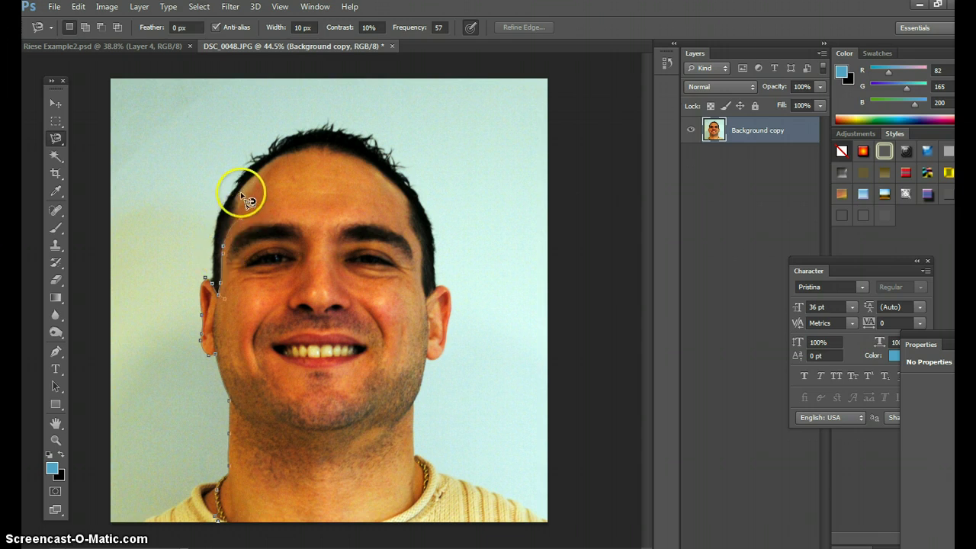
pyautogui.click(342, 156)
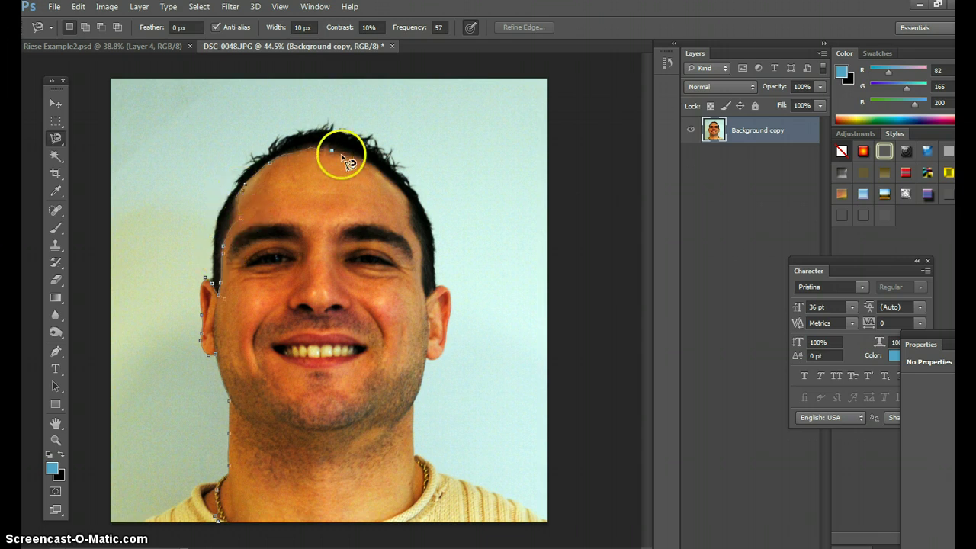
pyautogui.moveTo(342, 156)
pyautogui.mouseDown()
pyautogui.moveTo(408, 202)
pyautogui.moveTo(418, 284)
pyautogui.moveTo(432, 301)
pyautogui.moveTo(442, 286)
pyautogui.moveTo(449, 294)
pyautogui.moveTo(438, 359)
pyautogui.moveTo(429, 358)
pyautogui.moveTo(423, 405)
pyautogui.mouseUp()
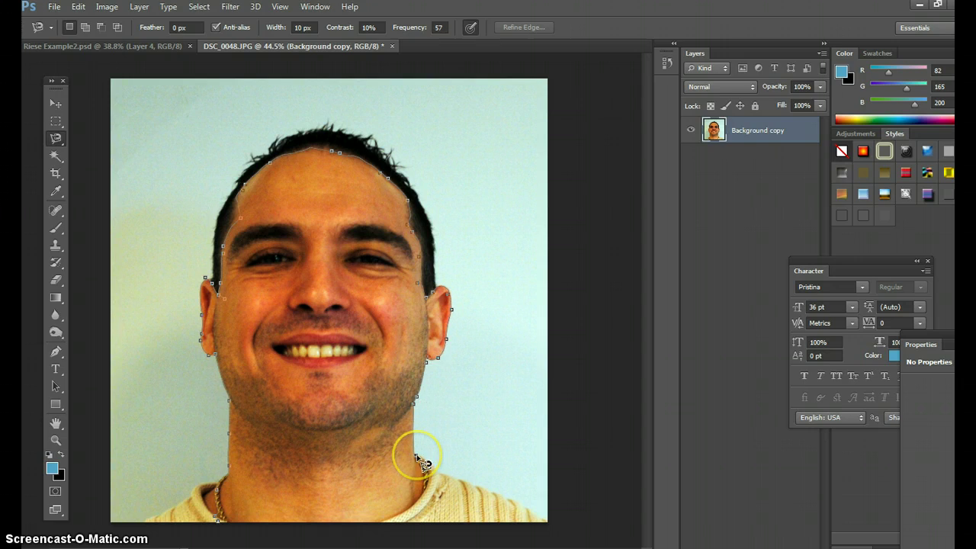
pyautogui.moveTo(424, 463)
pyautogui.mouseDown()
pyautogui.moveTo(427, 490)
pyautogui.moveTo(415, 530)
pyautogui.mouseUp()
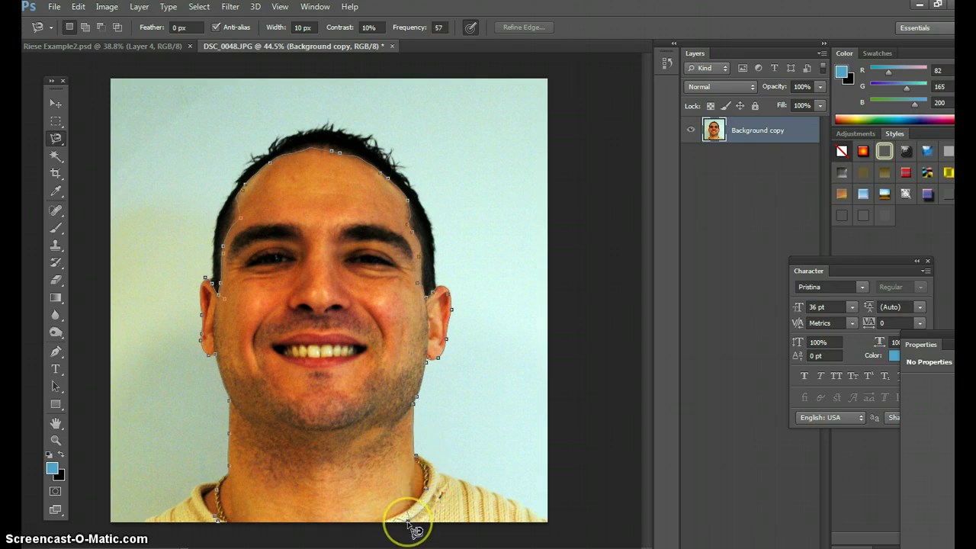
pyautogui.click(219, 528)
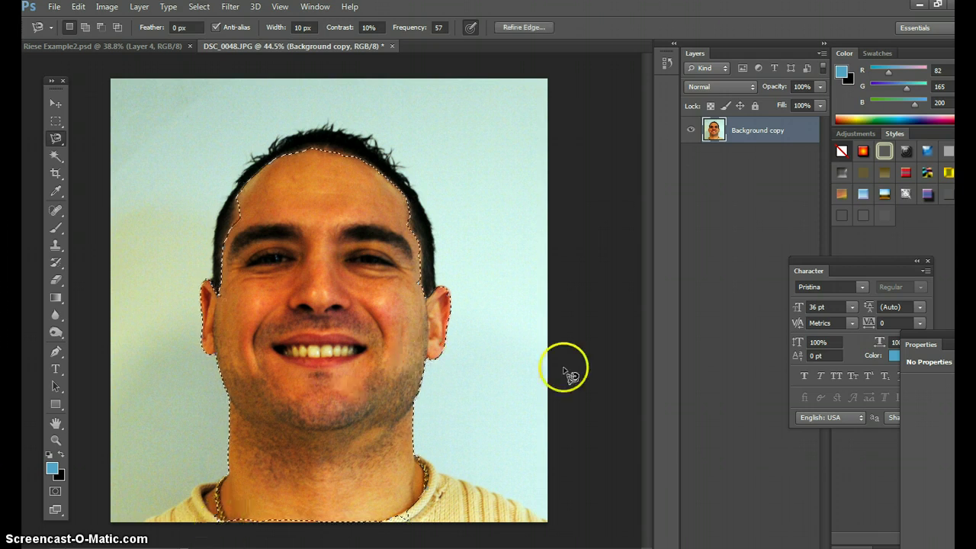
# Step: Cut the selected face and neck out of the photo and paste them as a new layer
pyautogui.click(79, 8)
pyautogui.click(90, 84)
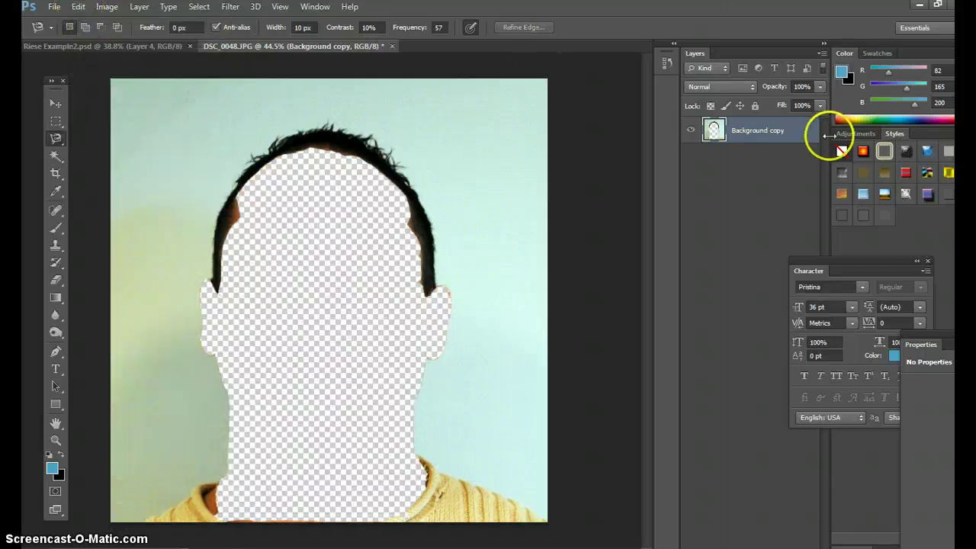
pyautogui.click(79, 7)
pyautogui.click(87, 122)
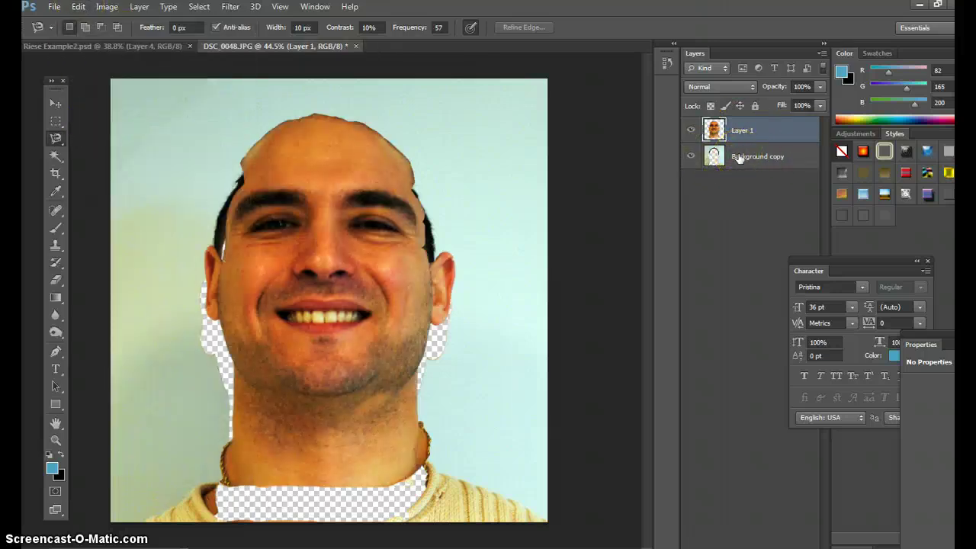
# Step: Delete the Background copy layer and move the cut-out face down until the neck meets the bottom edge of the canvas
pyautogui.moveTo(738, 158); pyautogui.dragTo(738, 363)
pyautogui.click(738, 158)
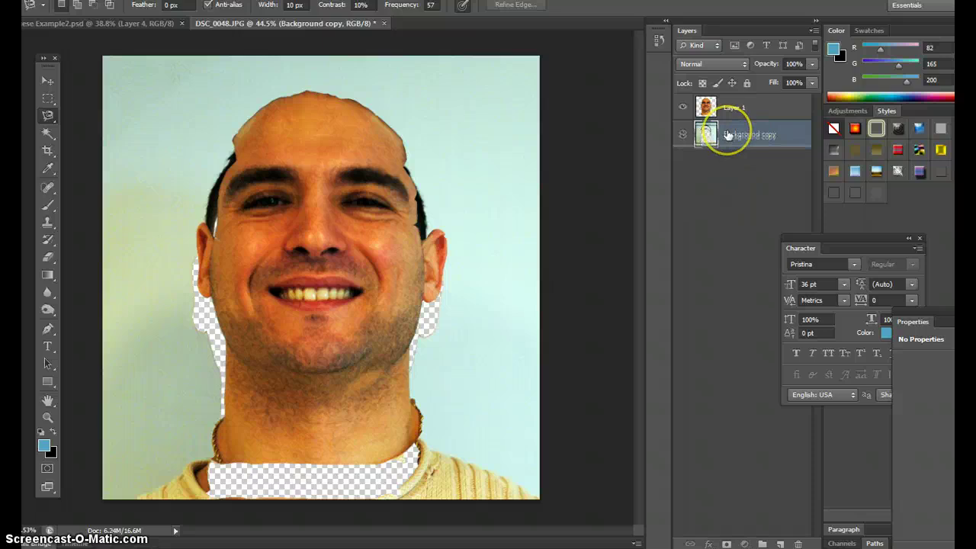
pyautogui.moveTo(728, 135); pyautogui.dragTo(798, 544)
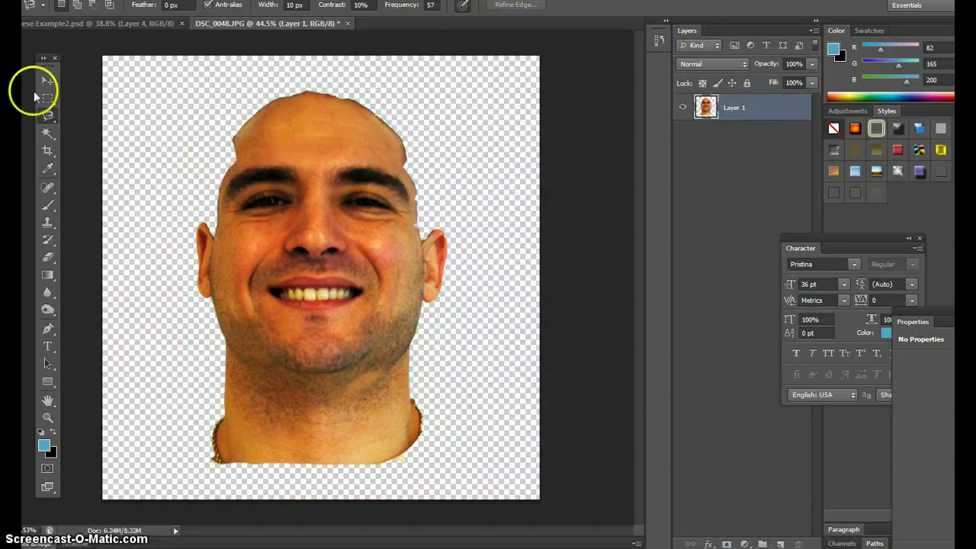
pyautogui.click(48, 80)
pyautogui.moveTo(311, 130); pyautogui.dragTo(322, 170)
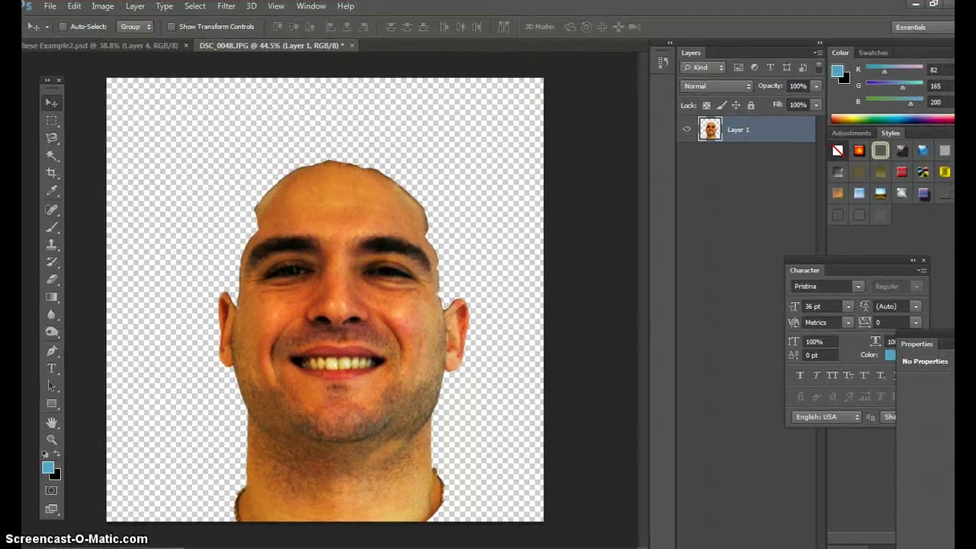
# Step: Brighten the cut-out face with Levels, using a midtone input of 2.26 and a white output level of 253
pyautogui.click(105, 6)
pyautogui.moveTo(122, 40)
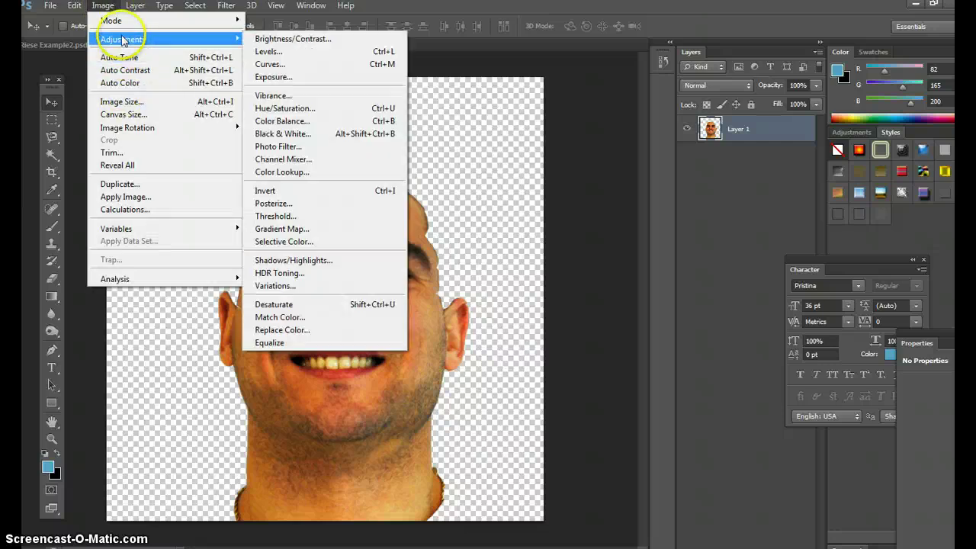
pyautogui.click(283, 52)
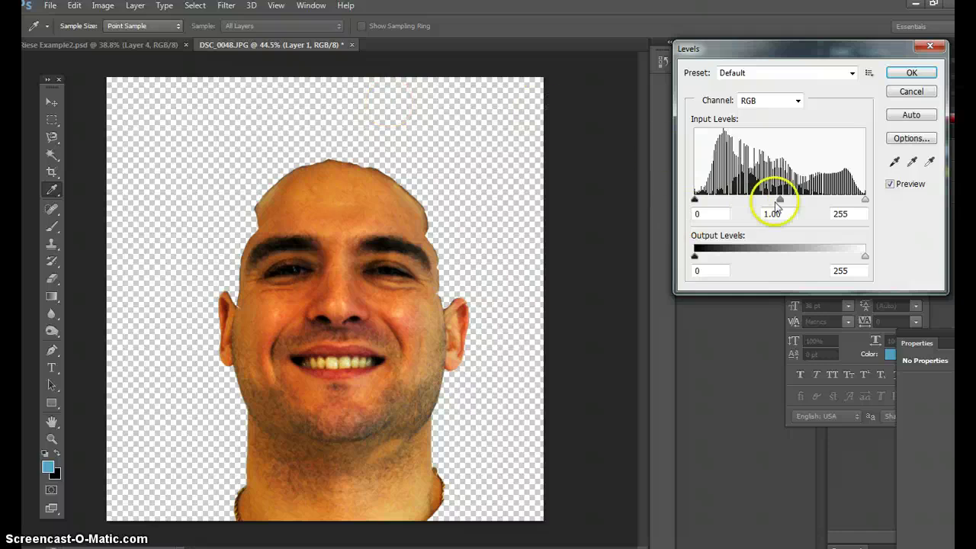
pyautogui.moveTo(778, 200); pyautogui.dragTo(741, 200)
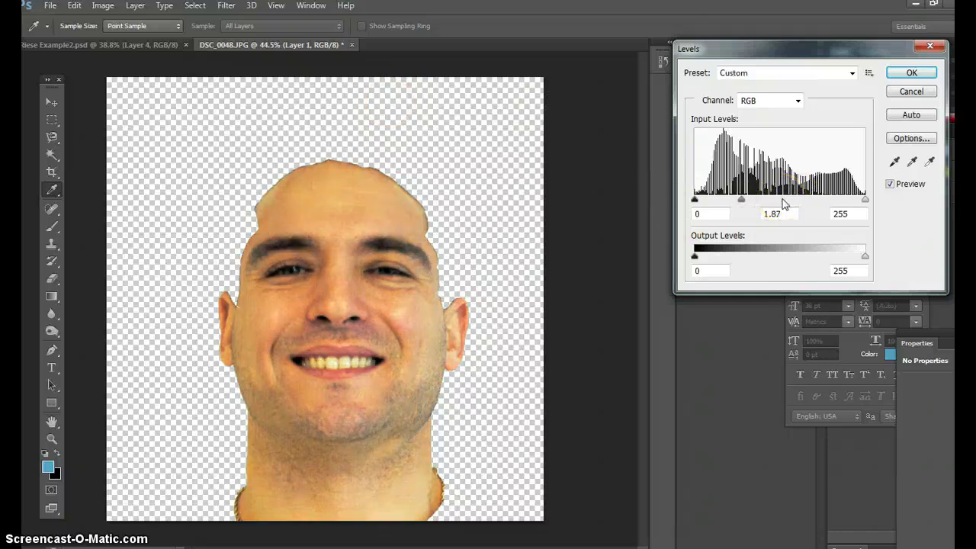
pyautogui.click(745, 200)
pyautogui.moveTo(866, 261); pyautogui.dragTo(865, 257)
pyautogui.moveTo(695, 256)
pyautogui.mouseDown()
pyautogui.moveTo(738, 257)
pyautogui.moveTo(695, 257)
pyautogui.mouseUp()
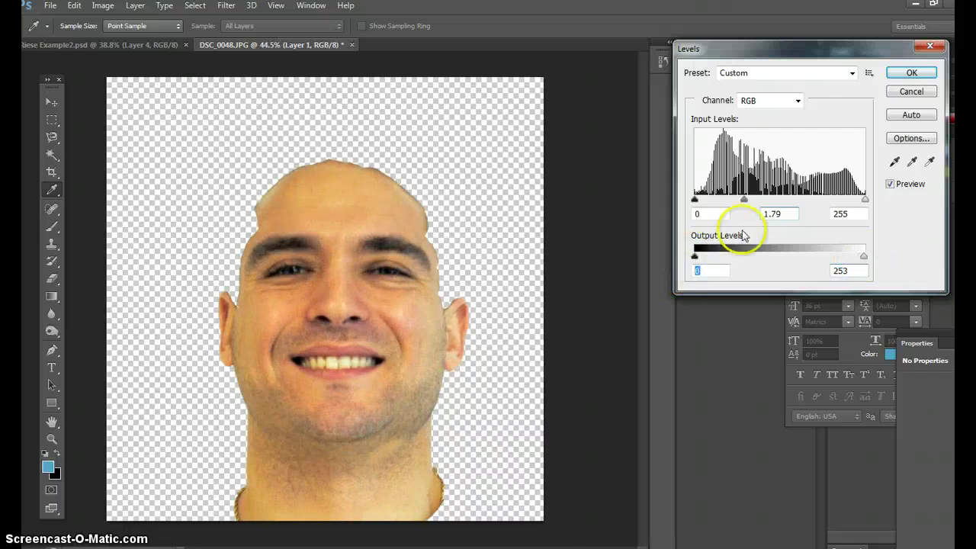
pyautogui.moveTo(742, 200); pyautogui.dragTo(735, 200)
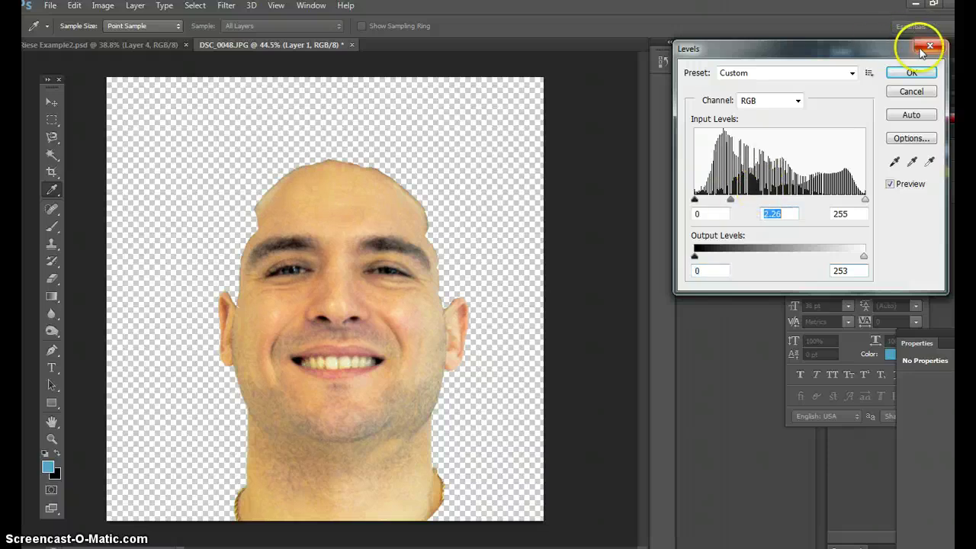
pyautogui.click(911, 73)
pyautogui.click(104, 6)
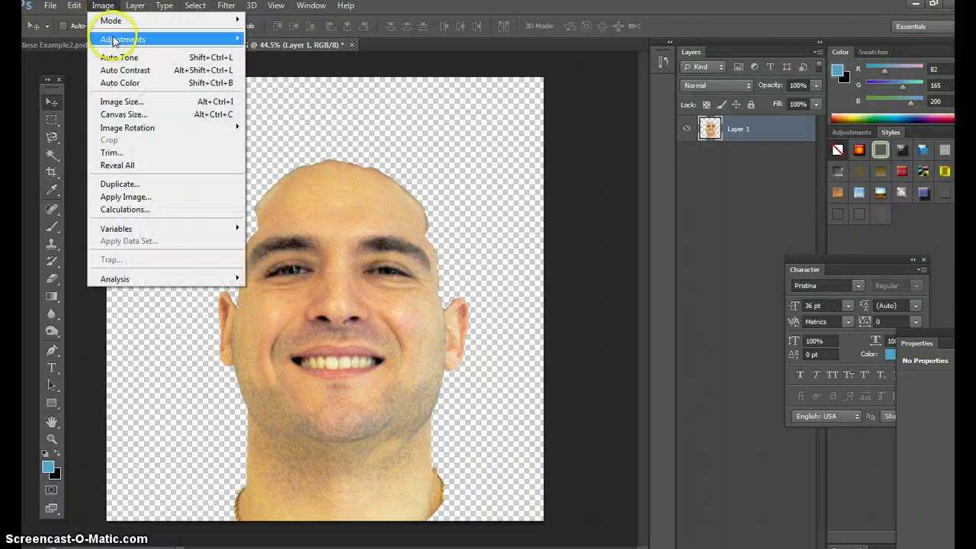
pyautogui.moveTo(115, 41)
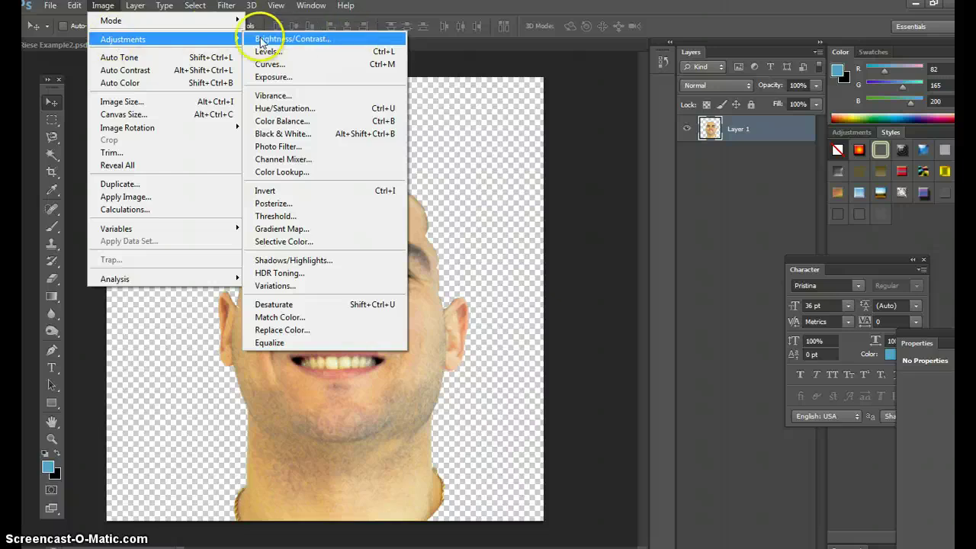
pyautogui.click(280, 108)
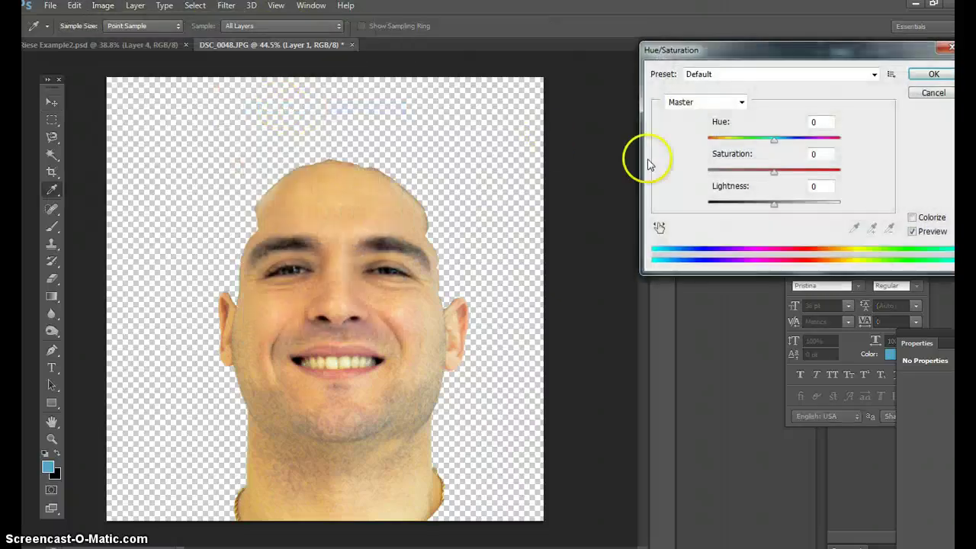
pyautogui.moveTo(773, 175); pyautogui.dragTo(743, 171)
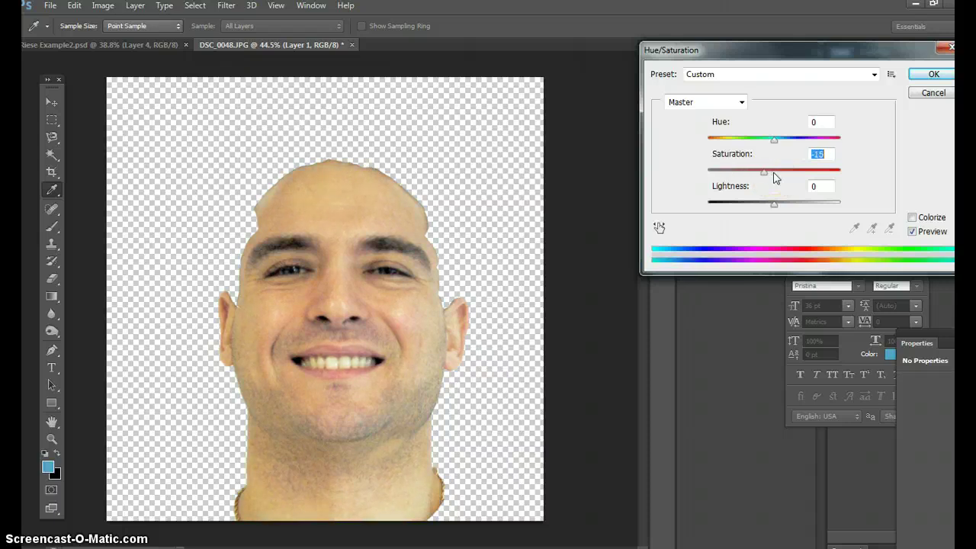
pyautogui.moveTo(763, 177); pyautogui.dragTo(765, 175)
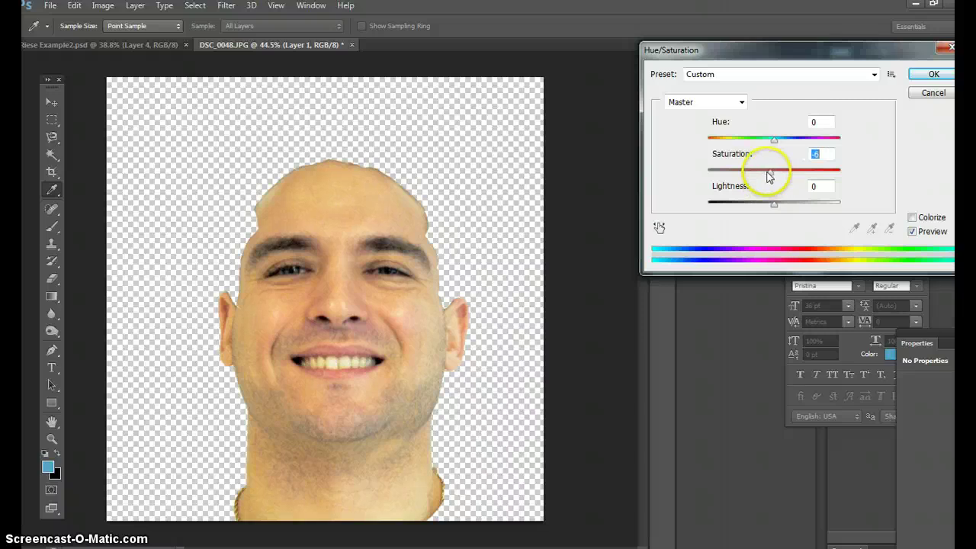
pyautogui.click(937, 93)
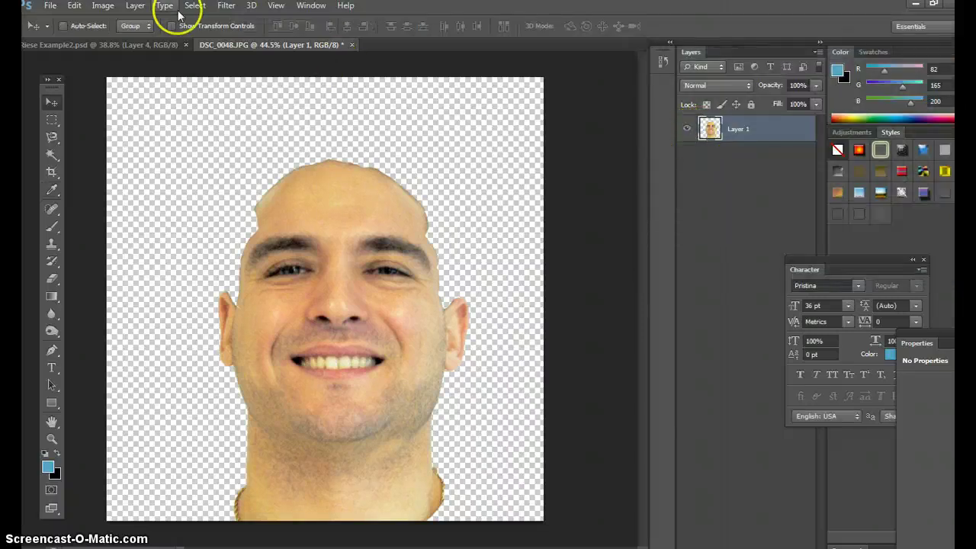
# Step: Shift the face's midtones toward cyan and blue with Color Balance levels of -76, 0 and +74
pyautogui.click(103, 6)
pyautogui.moveTo(124, 38)
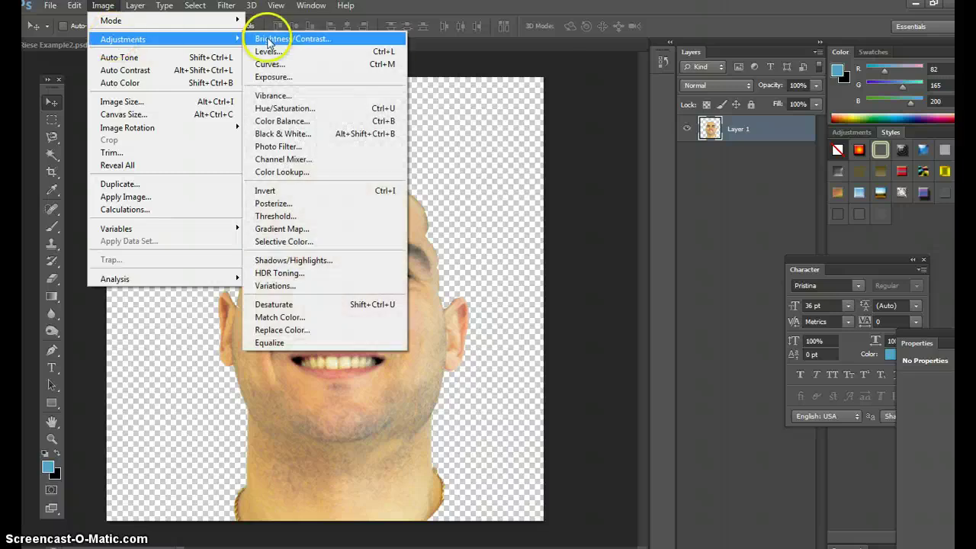
pyautogui.click(280, 122)
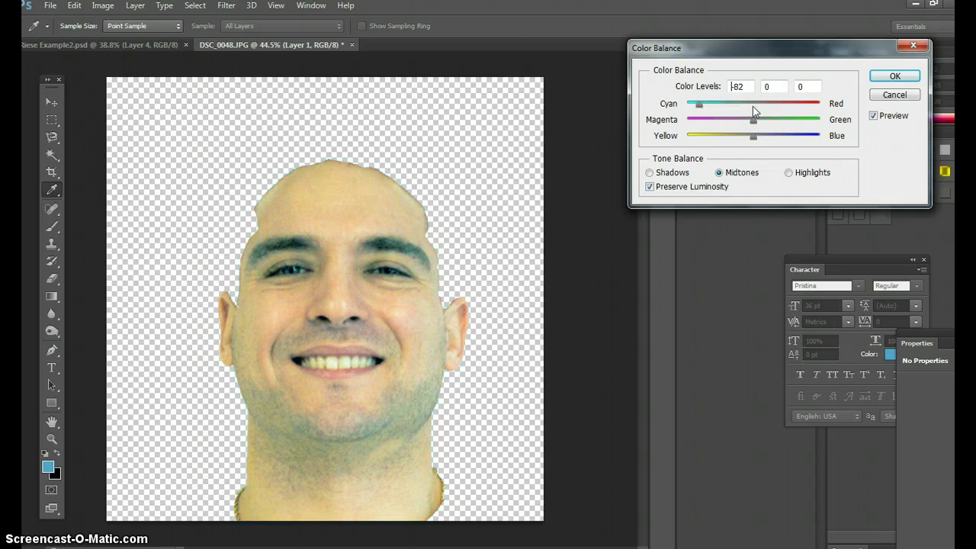
pyautogui.click(754, 138)
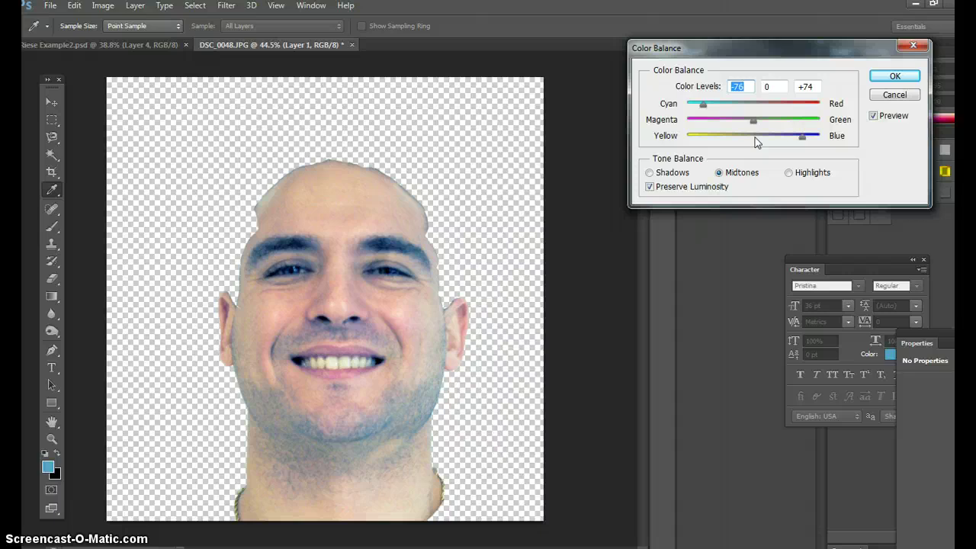
# Step: Set the Color Balance highlights to -62, 0 and +85, apply the adjustment, and compare the face with the finished example portrait
pyautogui.click(789, 172)
pyautogui.moveTo(748, 103); pyautogui.dragTo(712, 104)
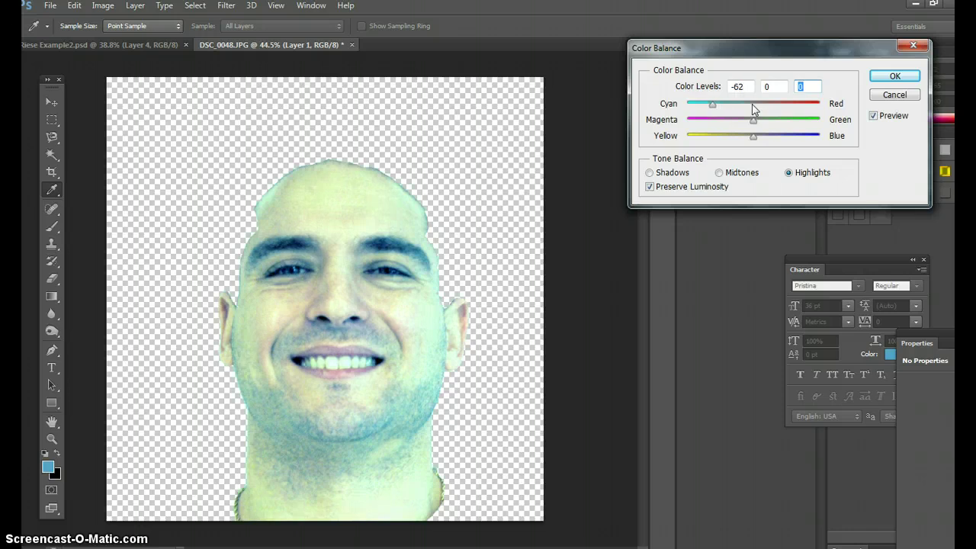
pyautogui.moveTo(754, 136); pyautogui.dragTo(819, 135)
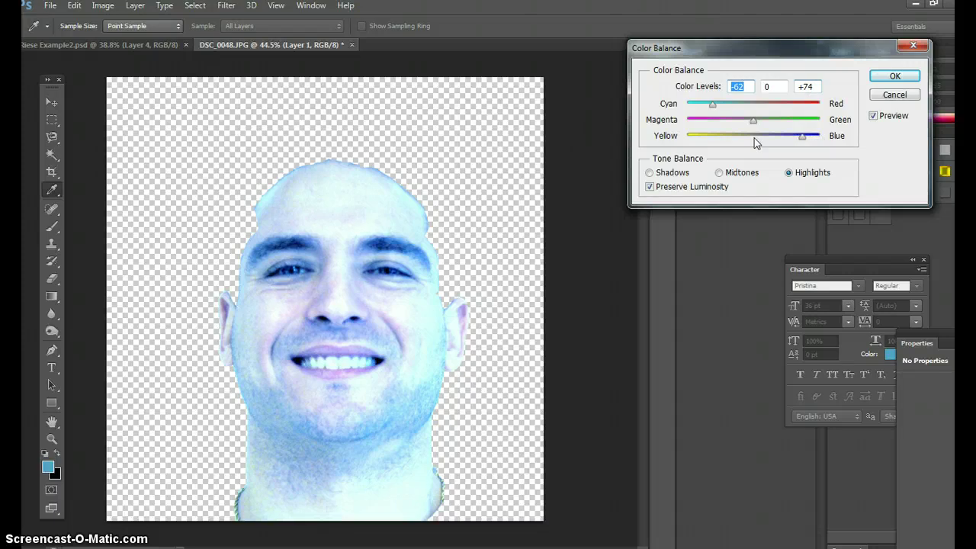
pyautogui.moveTo(796, 139); pyautogui.dragTo(809, 138)
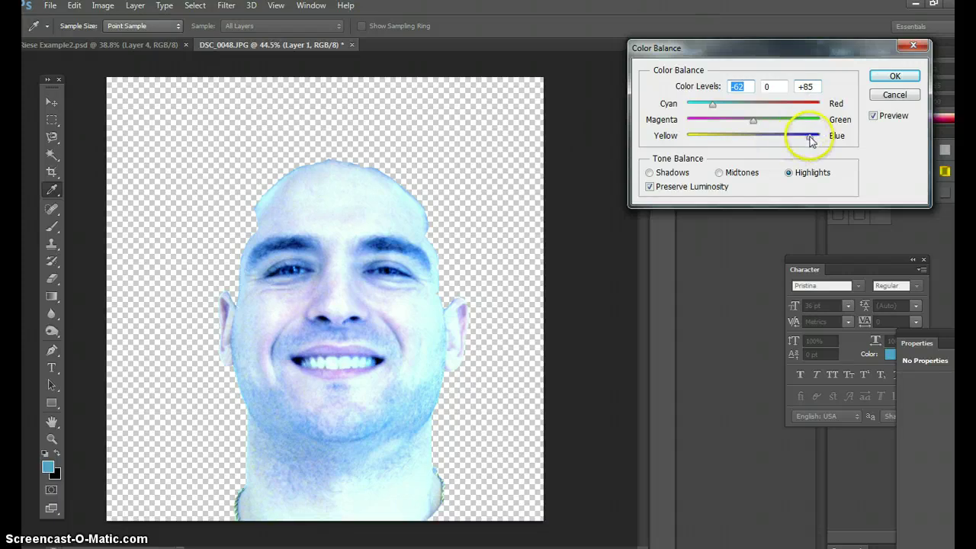
pyautogui.click(884, 76)
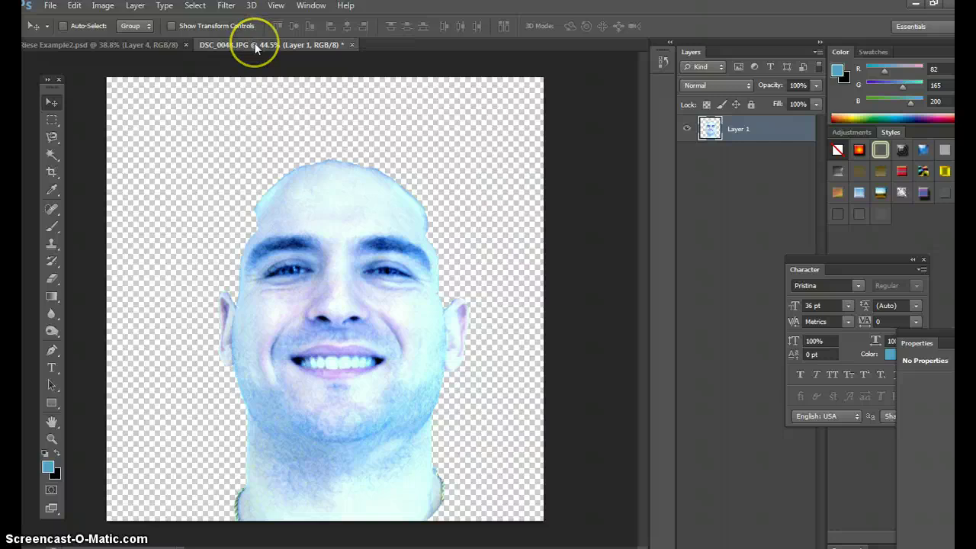
pyautogui.click(124, 44)
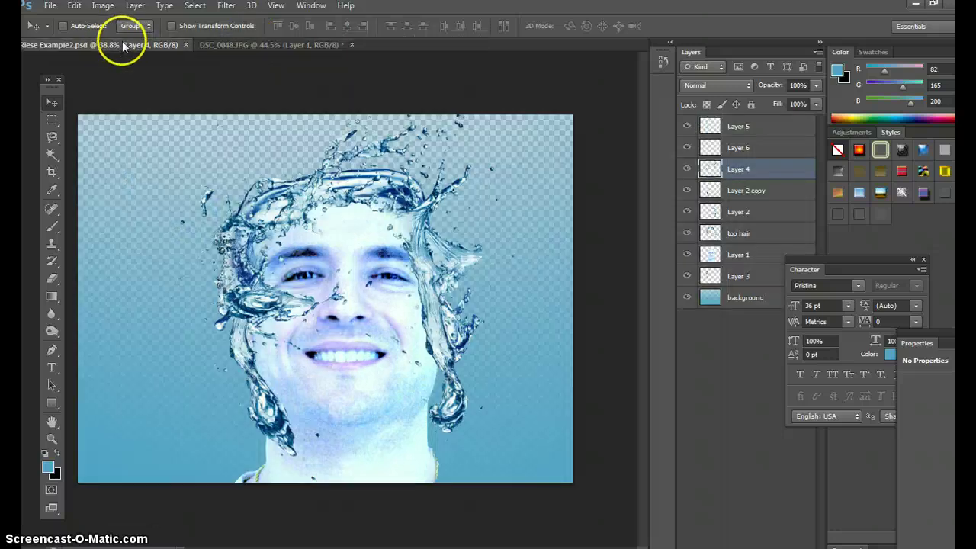
pyautogui.click(237, 45)
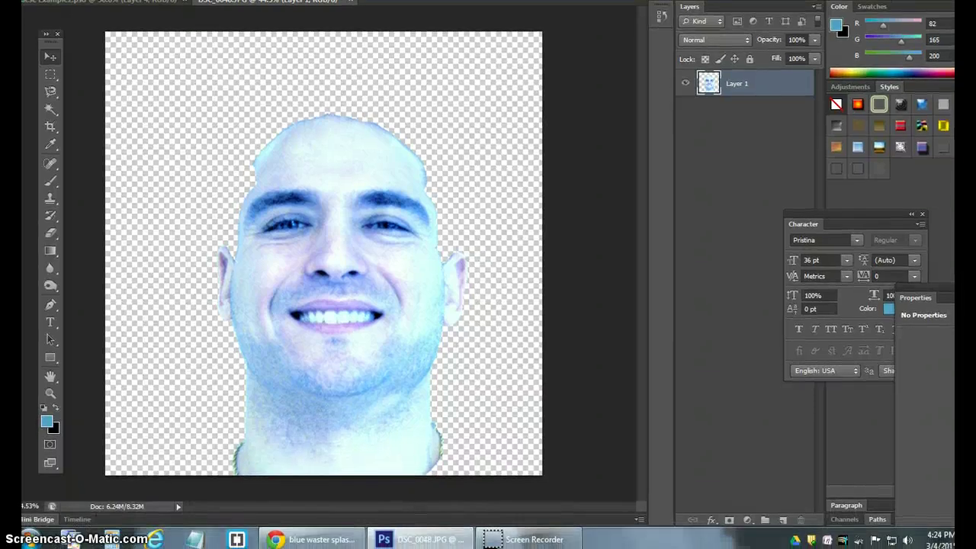
# Step: Switch to the Chrome image results, open the Macro Blue Water Splash picture at full size and copy the image
pyautogui.click(316, 538)
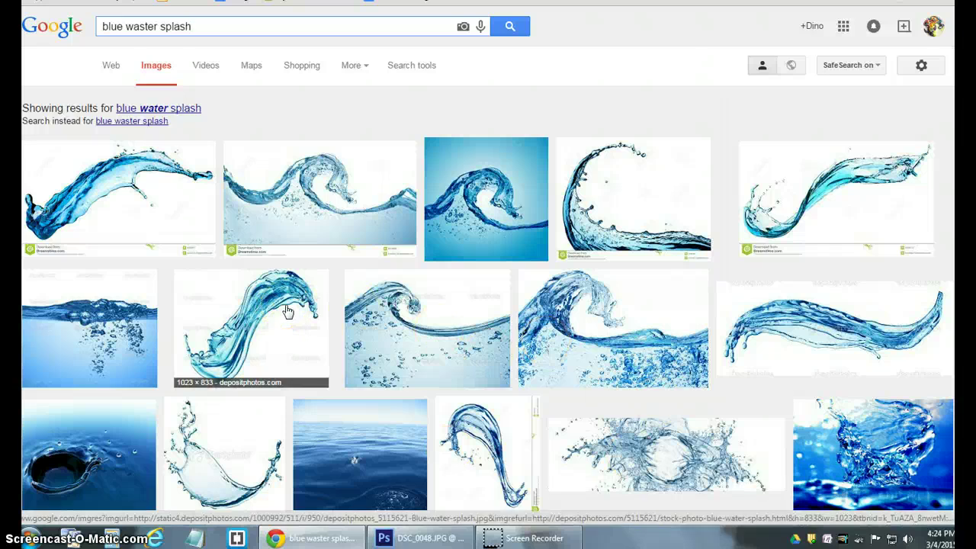
pyautogui.click(471, 431)
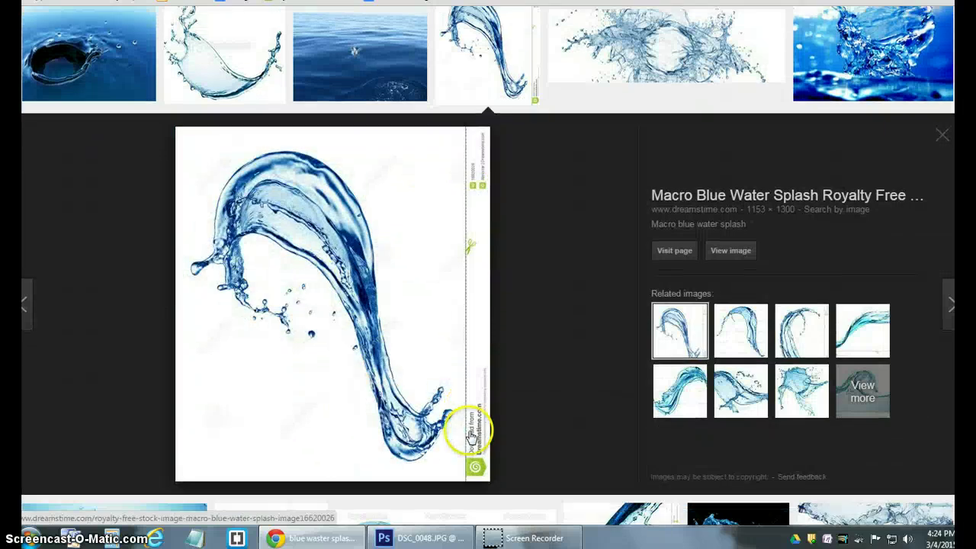
pyautogui.click(732, 252)
pyautogui.rightClick(250, 155)
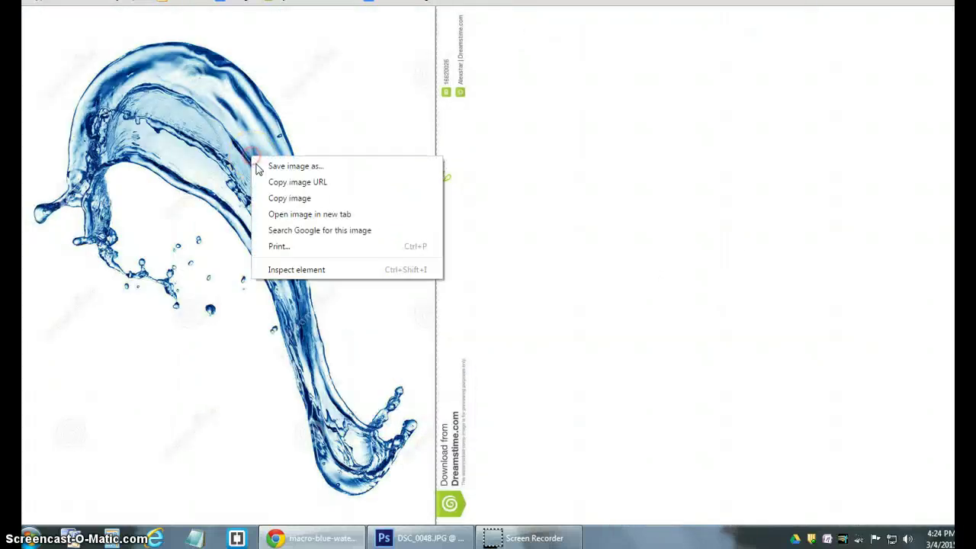
pyautogui.click(279, 198)
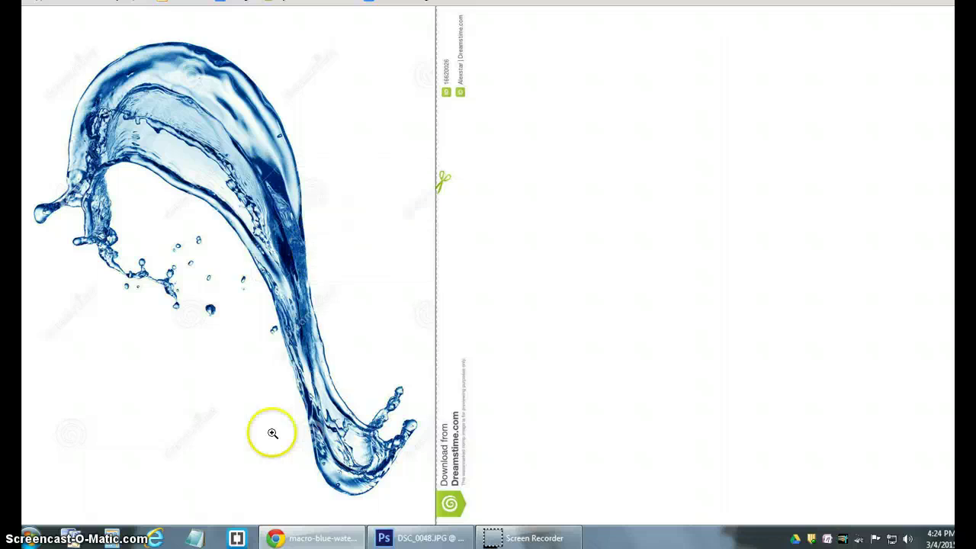
# Step: Switch back to Photoshop and paste the copied water splash as a new layer above the face in DSC_0048.JPG
pyautogui.click(409, 543)
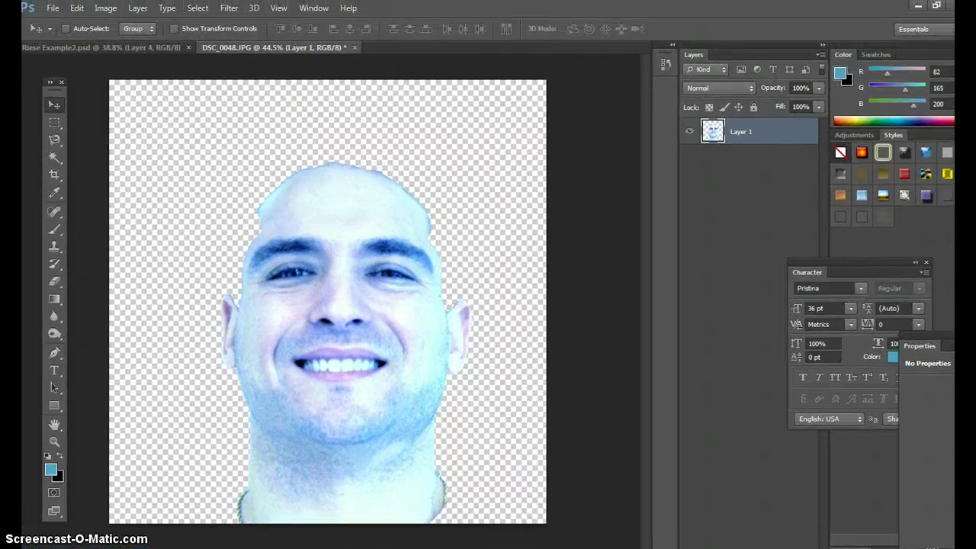
pyautogui.click(76, 8)
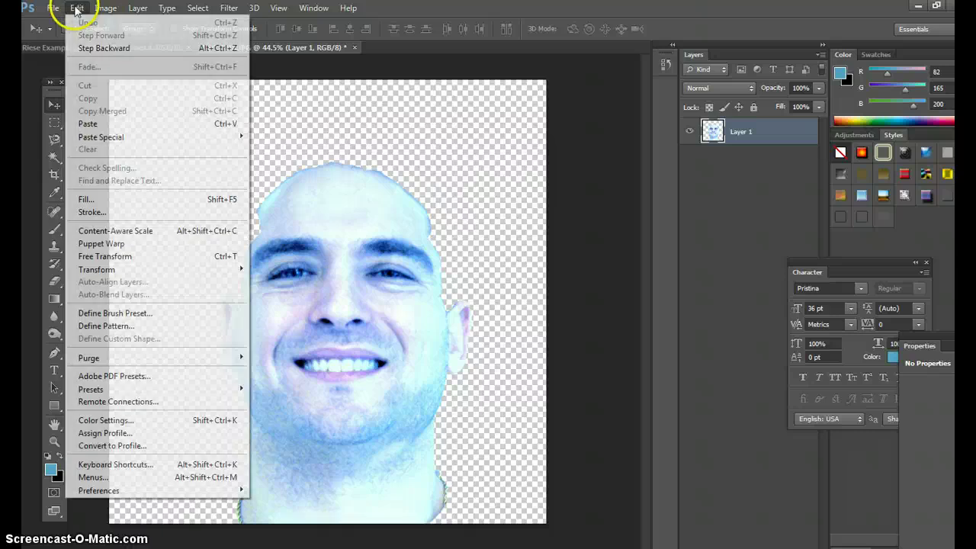
pyautogui.click(90, 125)
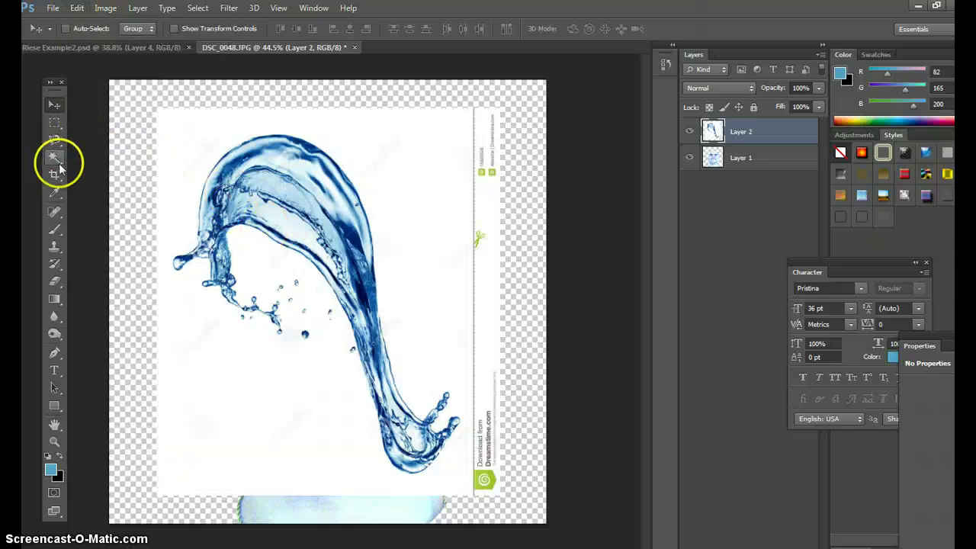
# Step: Select the white background around the water splash with the Magic Wand at tolerance 32 and delete it
pyautogui.click(54, 158)
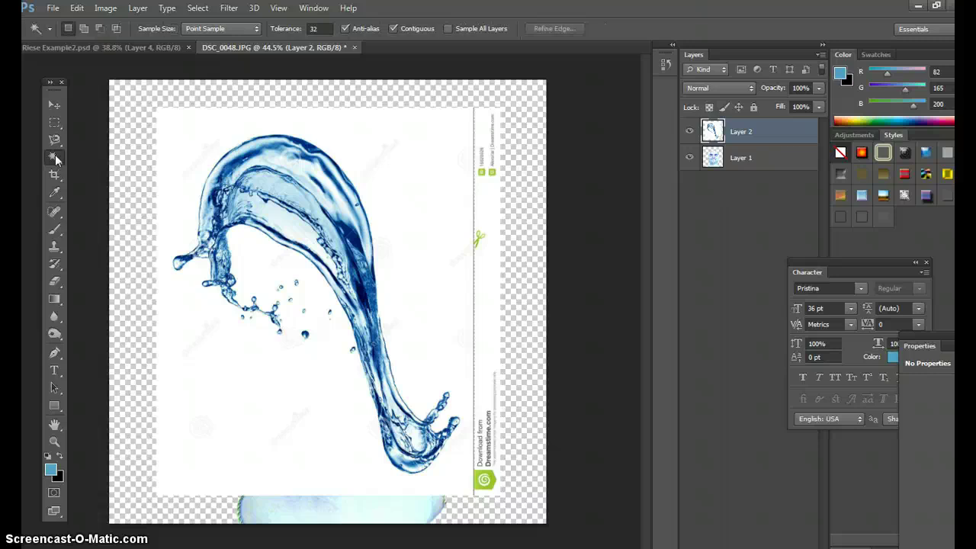
pyautogui.click(367, 142)
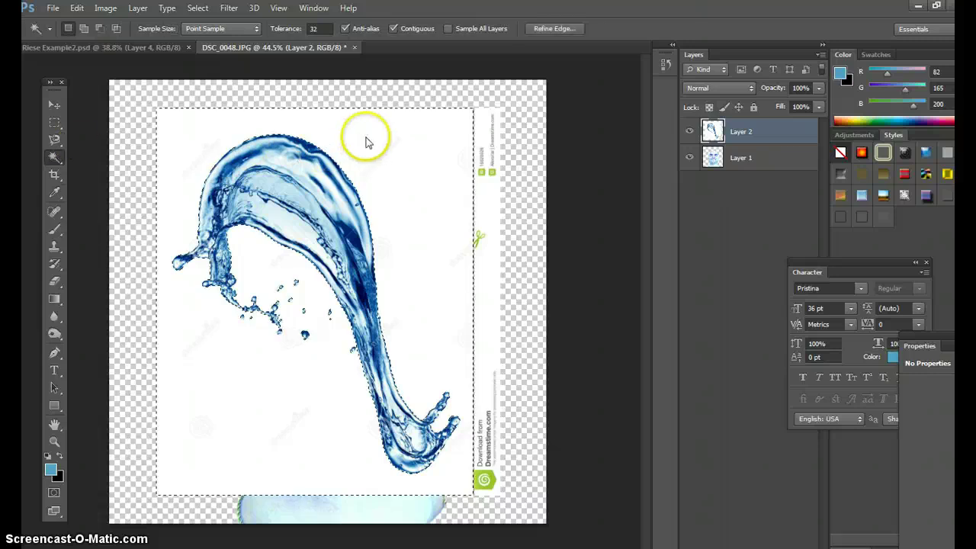
pyautogui.press('Delete')
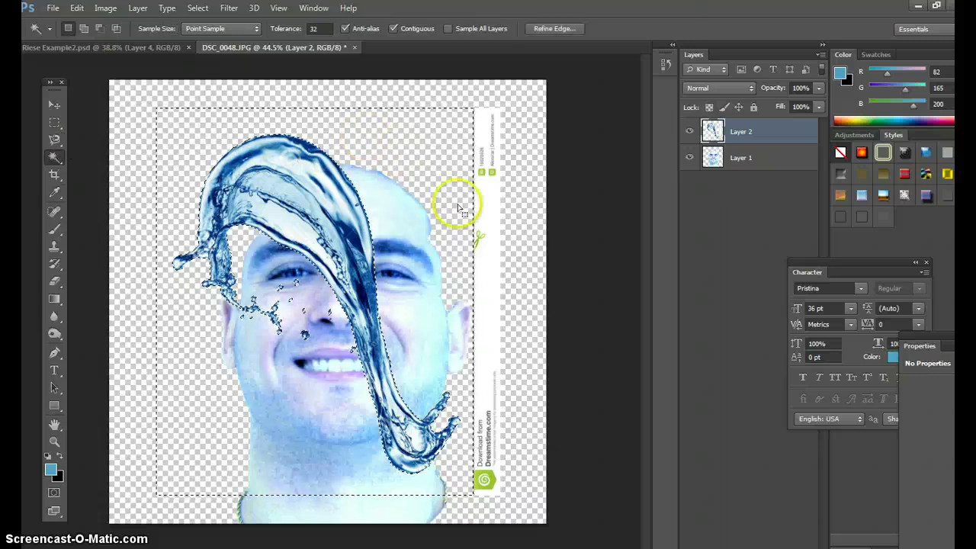
# Step: Outline the Dreamstime watermark strip beside the water splash with the Polygonal Lasso, cut it away and check the splash layer by toggling its visibility
pyautogui.click(54, 141)
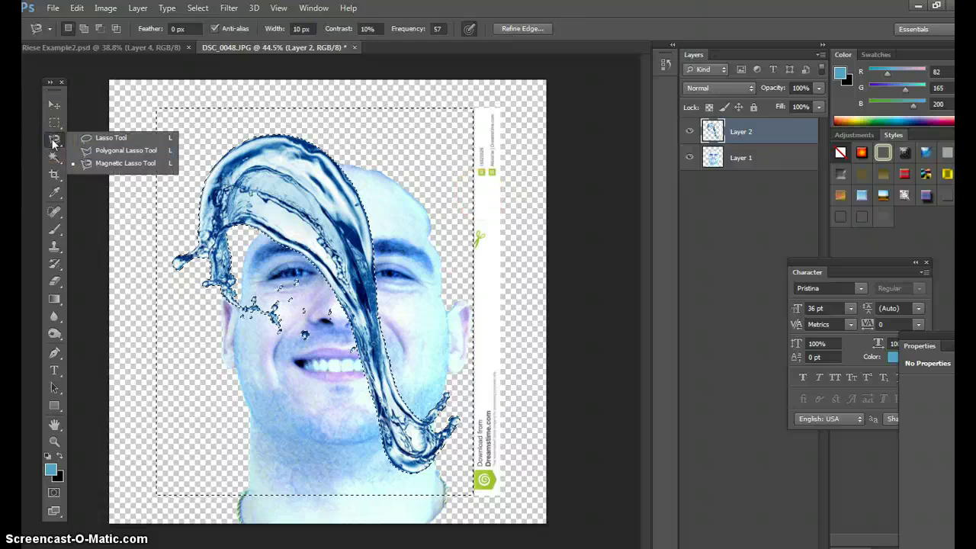
pyautogui.click(115, 151)
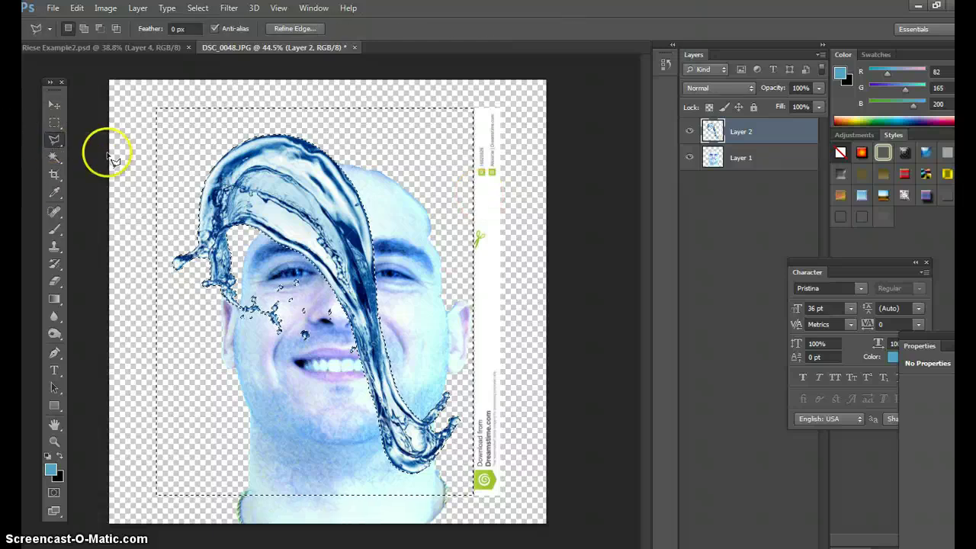
pyautogui.click(459, 98)
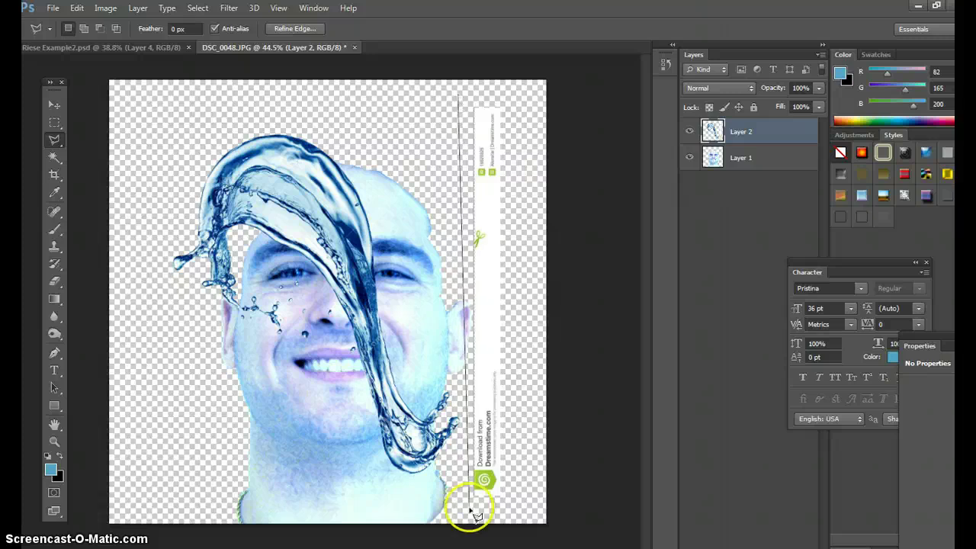
pyautogui.click(542, 420)
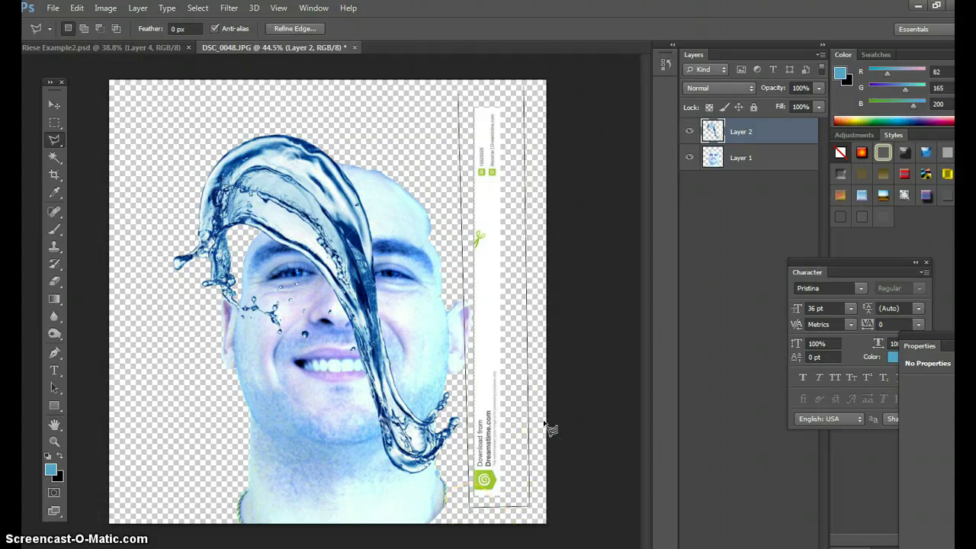
pyautogui.click(521, 93)
pyautogui.click(460, 97)
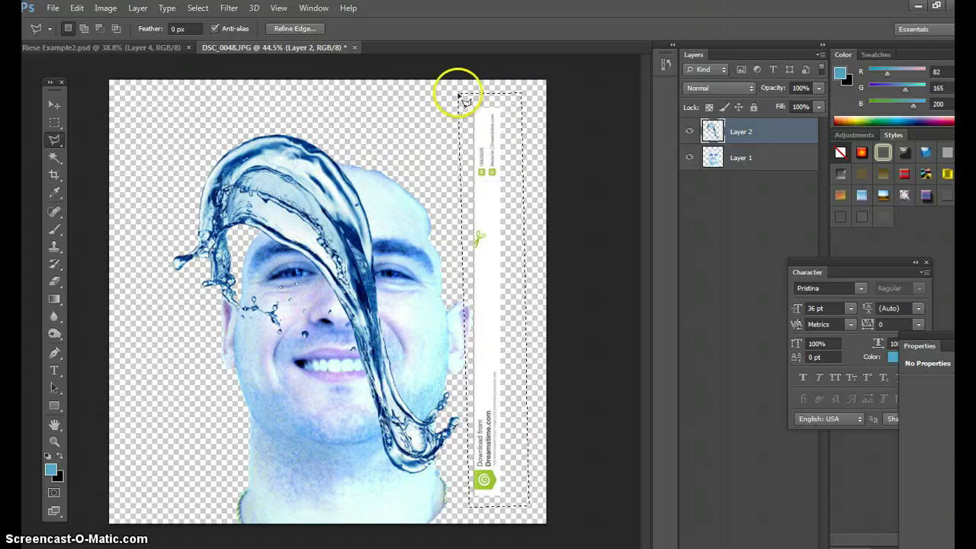
pyautogui.click(77, 8)
pyautogui.click(82, 87)
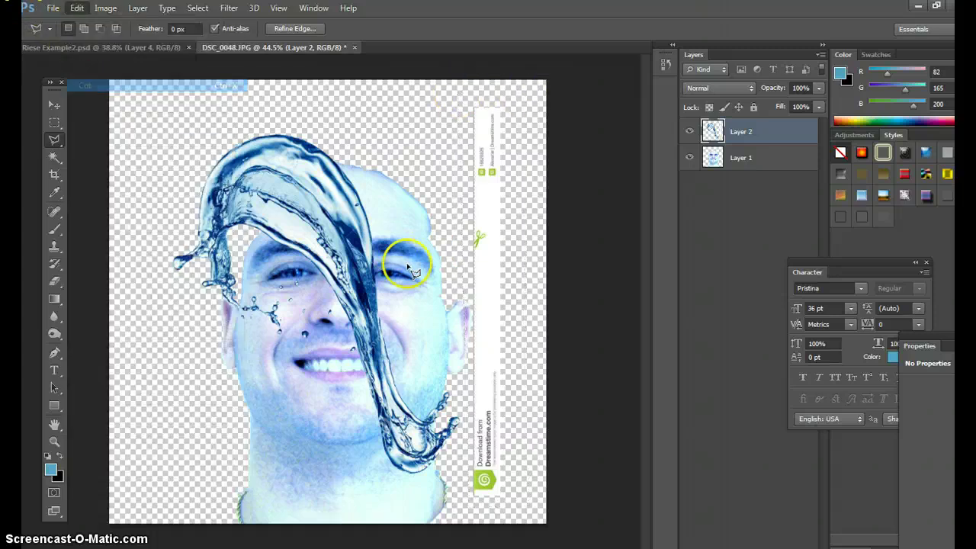
pyautogui.click(689, 132)
pyautogui.click(689, 132)
# Step: Free-transform the water splash over the forehead, scaling it to about 123% width and 79% height and rotating it about -22 degrees
pyautogui.click(77, 8)
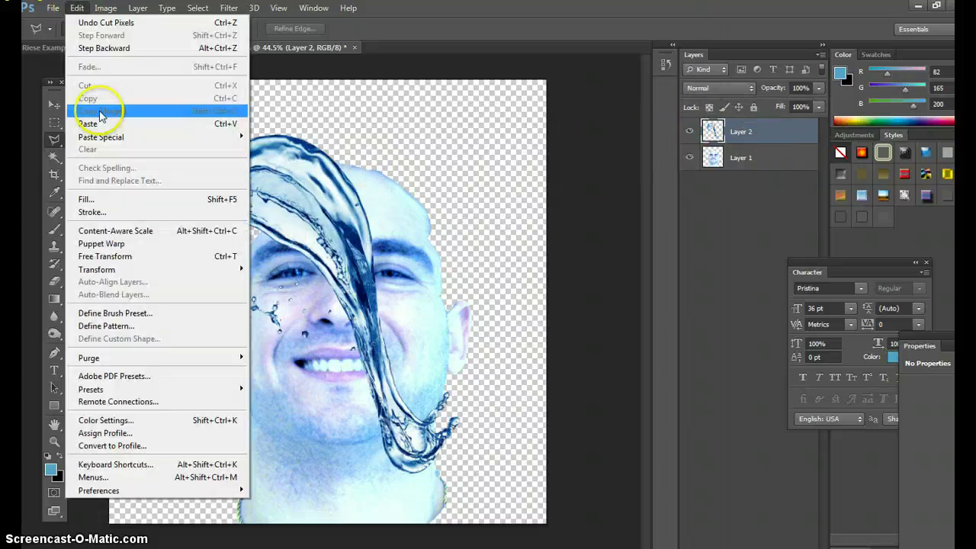
pyautogui.click(116, 256)
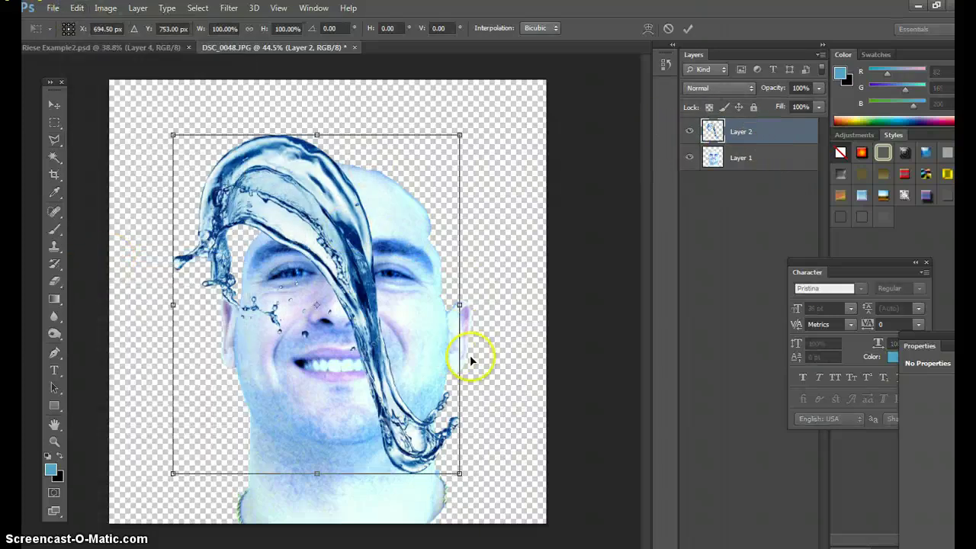
pyautogui.moveTo(455, 439); pyautogui.dragTo(480, 417)
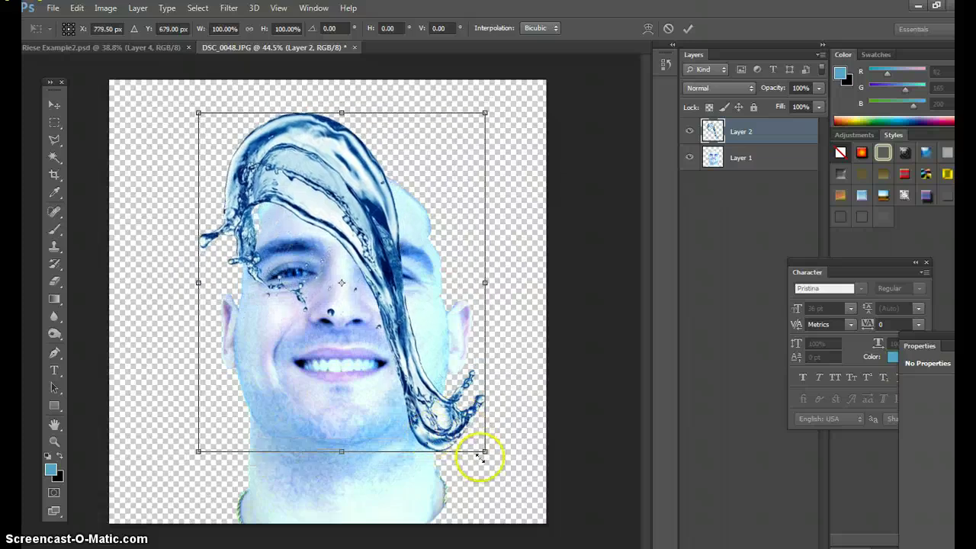
pyautogui.moveTo(485, 451); pyautogui.dragTo(551, 377)
pyautogui.moveTo(312, 159); pyautogui.dragTo(297, 174)
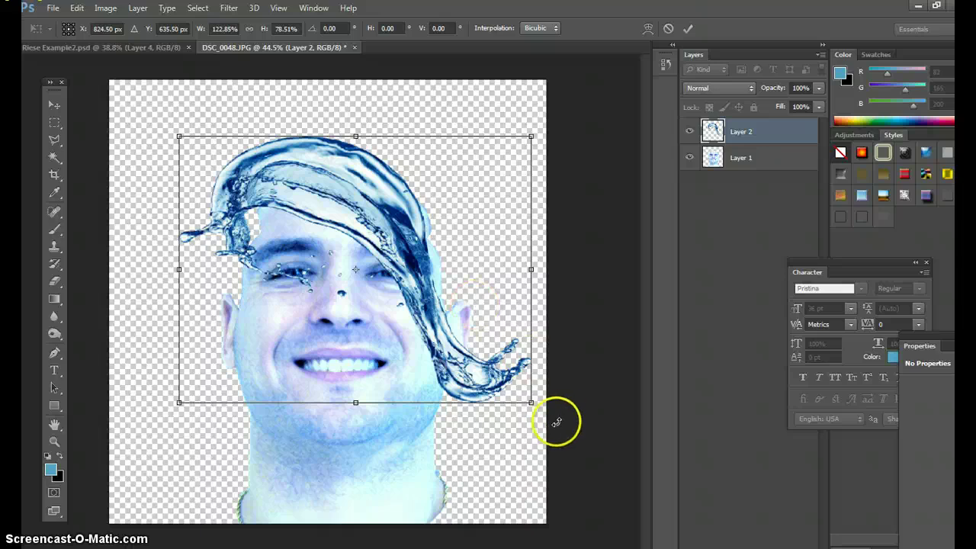
pyautogui.moveTo(557, 414); pyautogui.dragTo(599, 333)
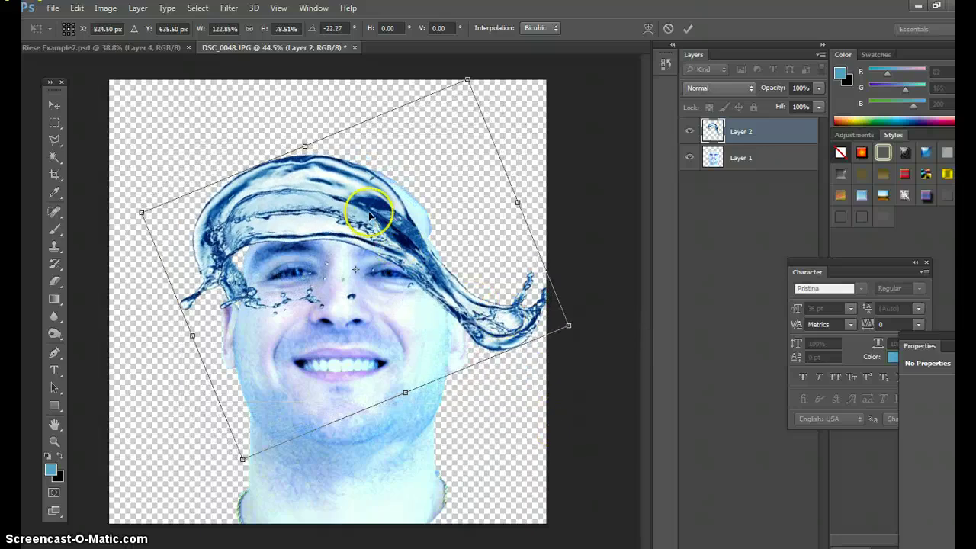
pyautogui.moveTo(366, 211)
pyautogui.mouseDown()
pyautogui.moveTo(356, 207)
pyautogui.moveTo(385, 229)
pyautogui.moveTo(371, 216)
pyautogui.mouseUp()
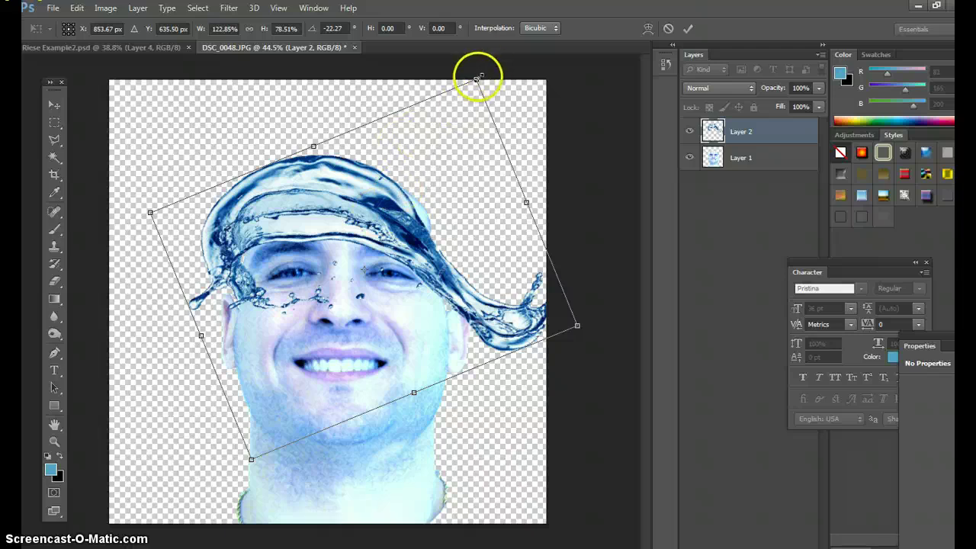
pyautogui.click(492, 135)
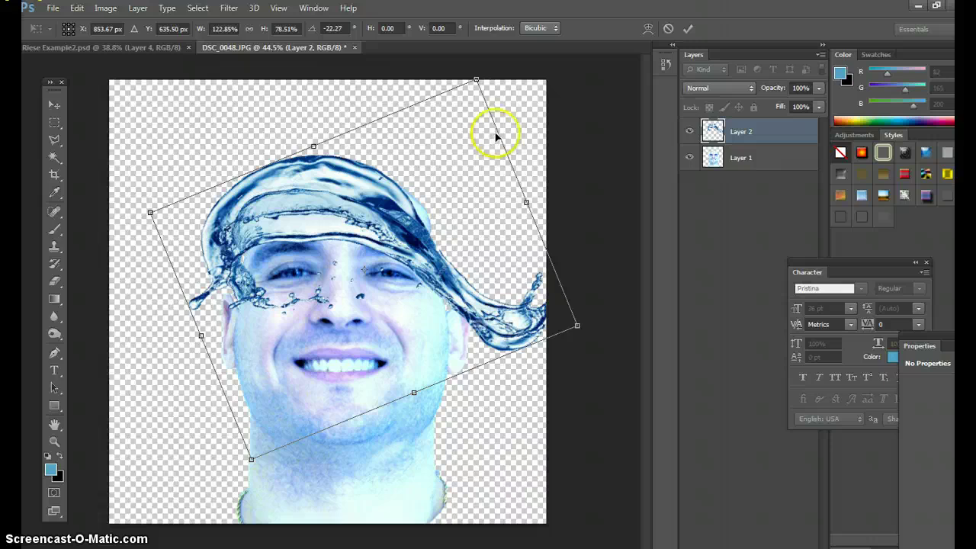
# Step: Warp the water splash so it wraps around the top of the head and its tail curls in beside the ear, and apply the transformation
pyautogui.click(647, 31)
pyautogui.moveTo(414, 203)
pyautogui.mouseDown()
pyautogui.moveTo(414, 193)
pyautogui.moveTo(413, 205)
pyautogui.mouseUp()
pyautogui.moveTo(542, 297); pyautogui.dragTo(453, 327)
pyautogui.click(392, 194)
pyautogui.moveTo(393, 194); pyautogui.dragTo(415, 178)
pyautogui.moveTo(224, 235); pyautogui.dragTo(219, 258)
pyautogui.click(305, 224)
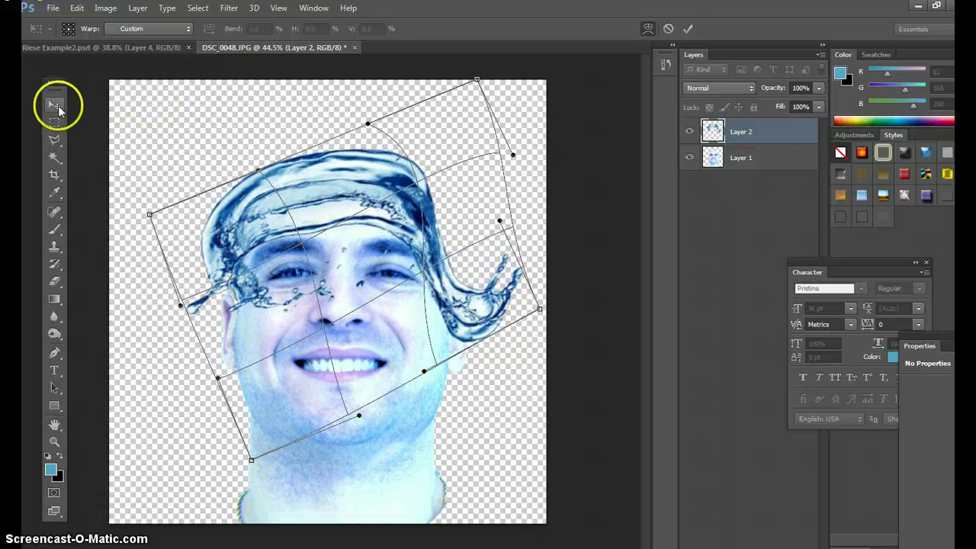
pyautogui.click(58, 105)
pyautogui.click(434, 222)
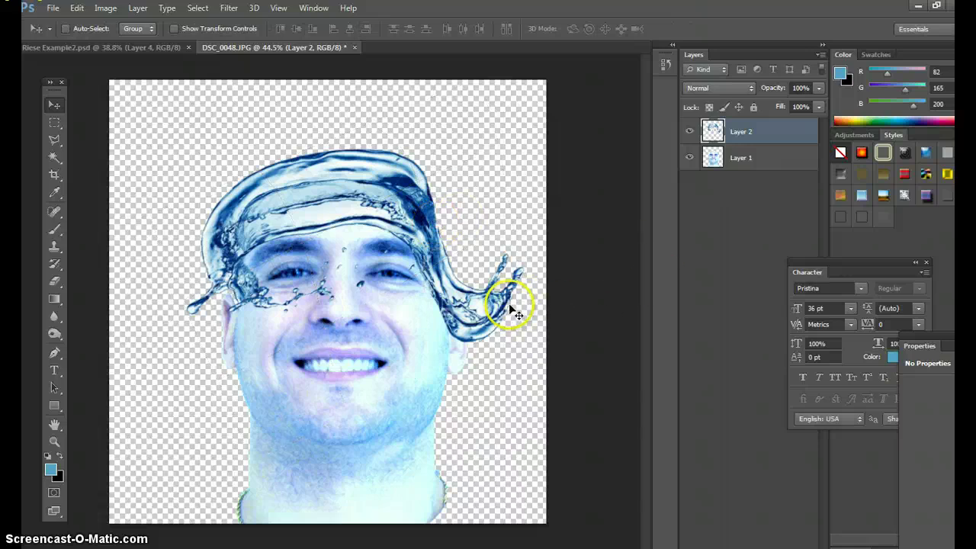
# Step: Rename the water splash layer as Top Hair and the portrait layer as Face
pyautogui.write('r')
pyautogui.click(755, 161)
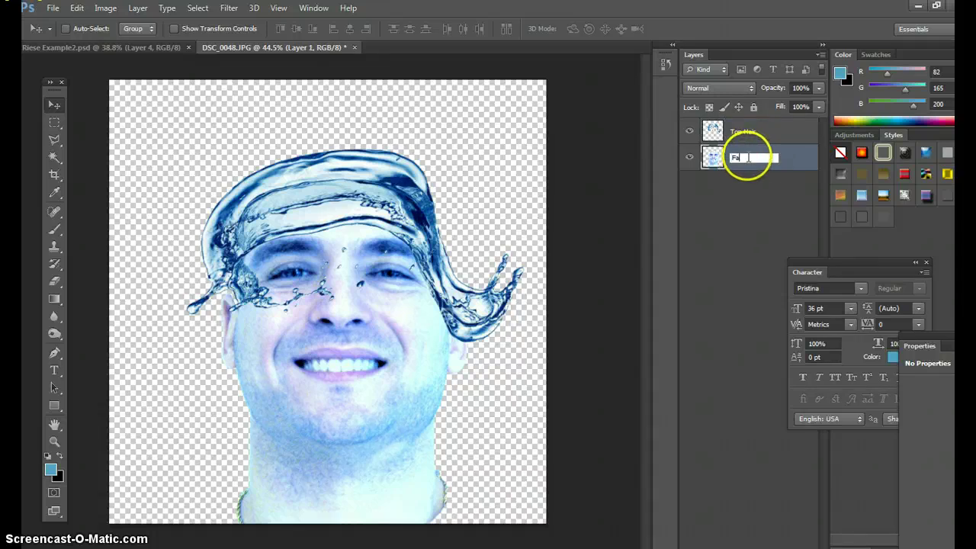
pyautogui.write('Face')
pyautogui.click(730, 191)
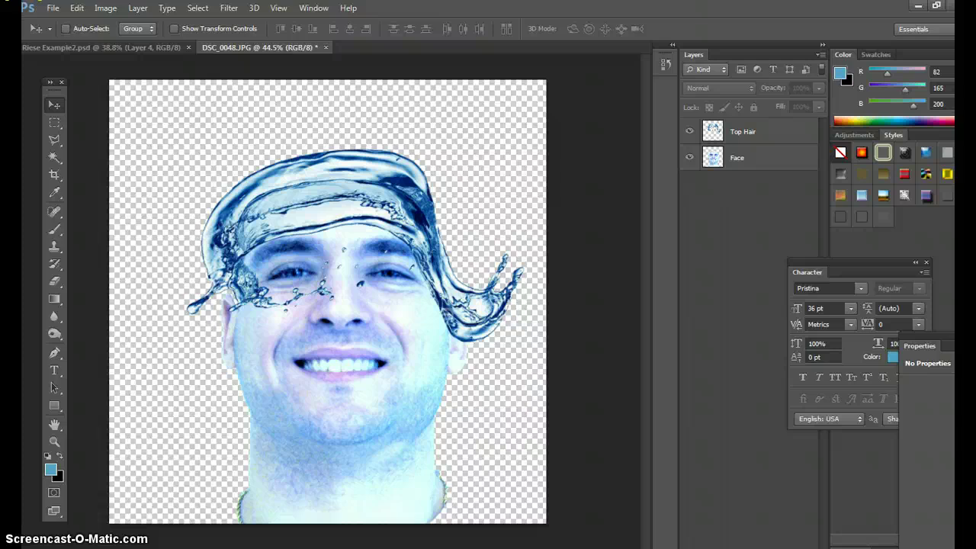
# Step: Switch to the Chrome image results, open the two-armed Blue Water Splash picture from dreamstime.com at full size and copy the image
pyautogui.click(324, 503)
pyautogui.click(26, 29)
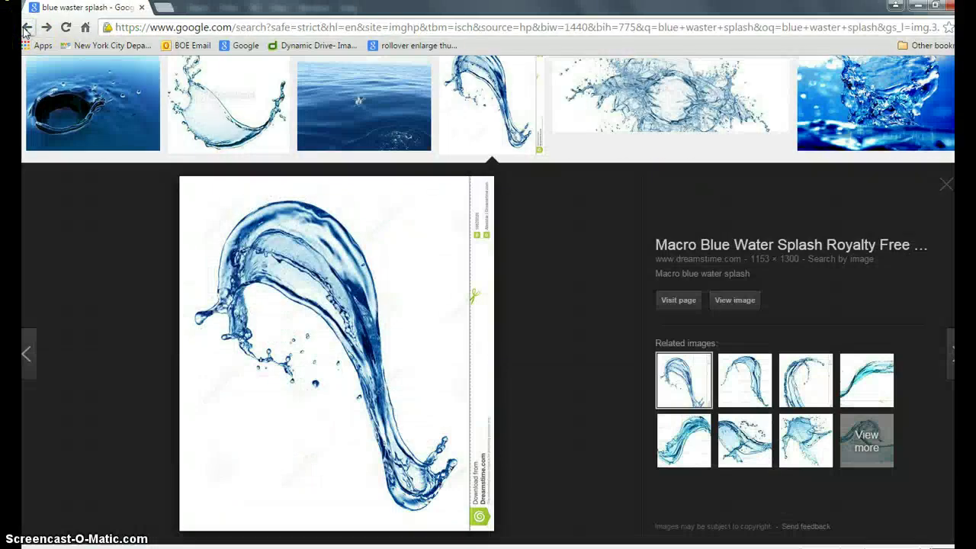
pyautogui.scroll(5, 374, 261)
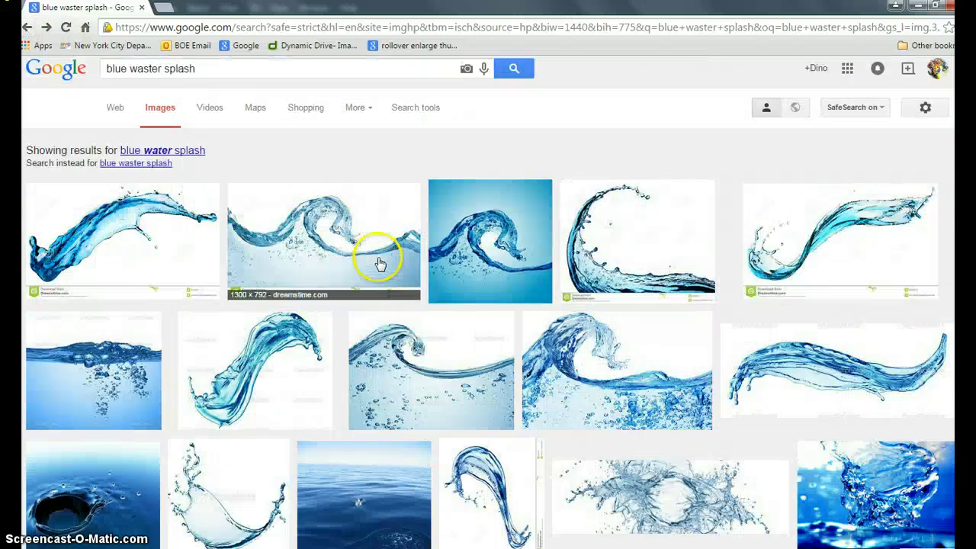
pyautogui.scroll(-1, 549, 331)
pyautogui.scroll(-4, 549, 329)
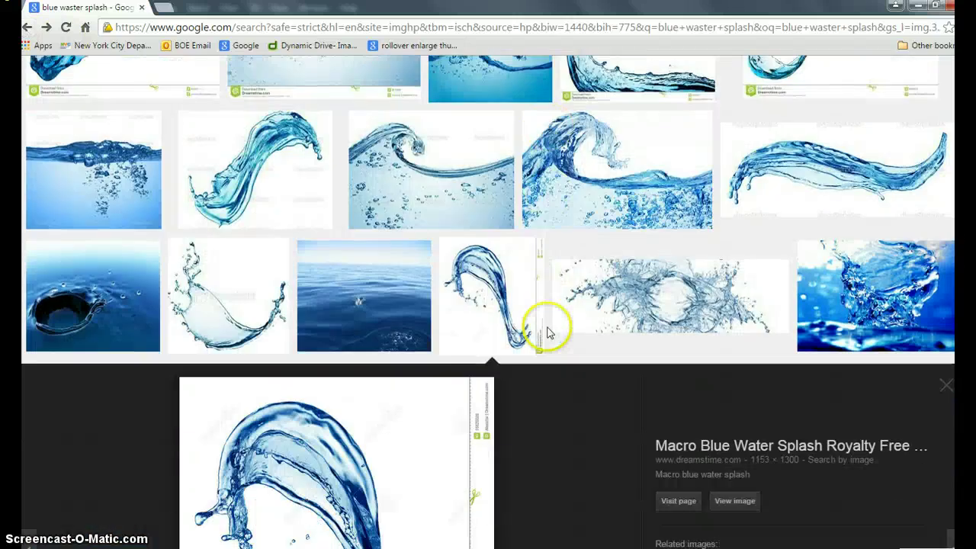
pyautogui.scroll(3, 545, 329)
pyautogui.click(546, 329)
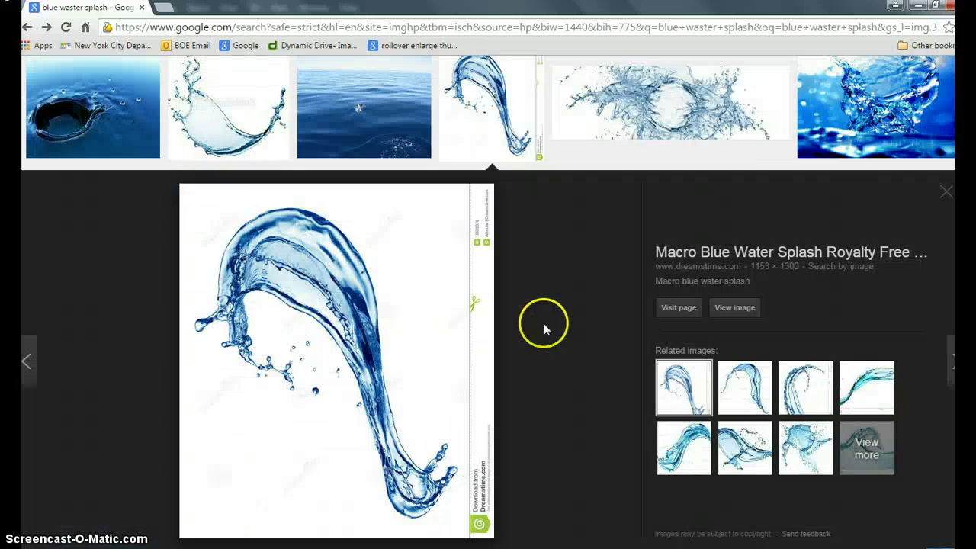
pyautogui.scroll(-6, 545, 326)
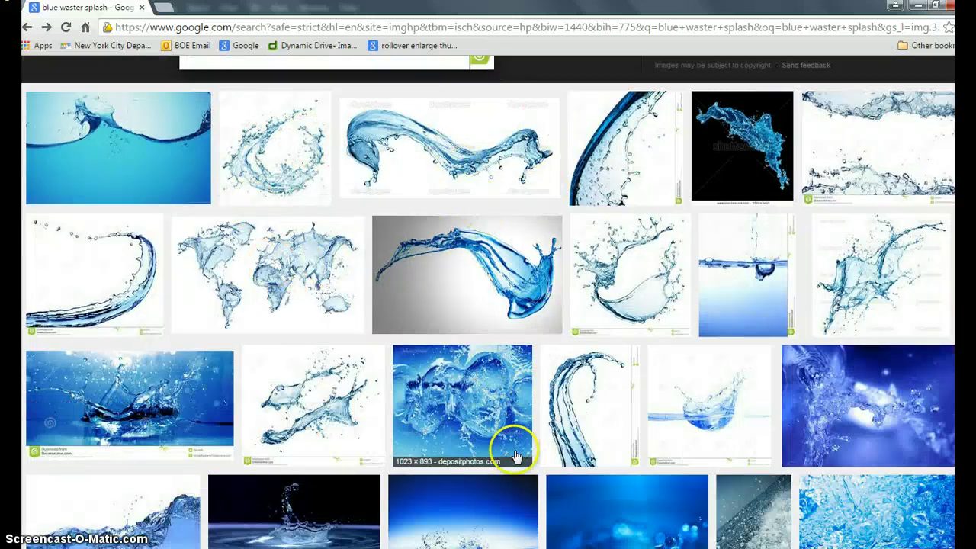
pyautogui.click(329, 404)
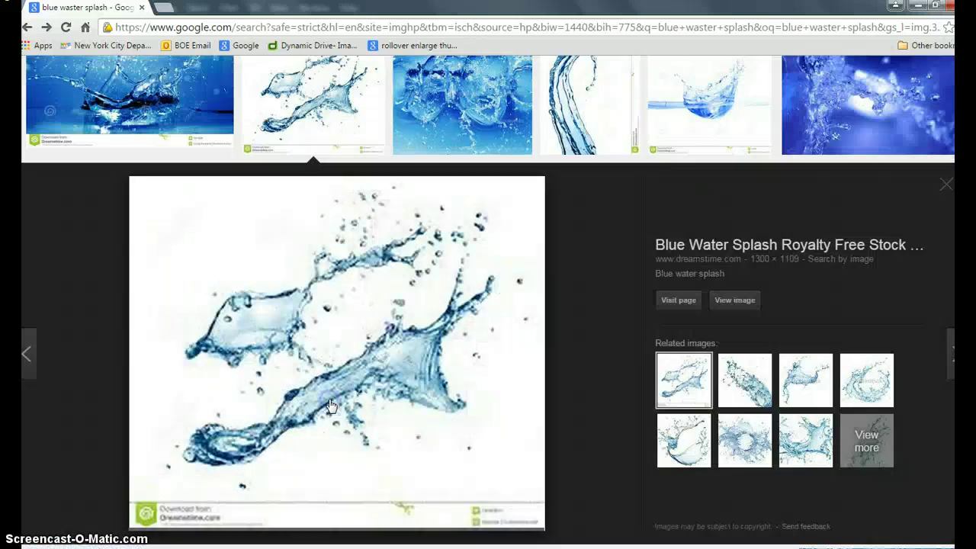
pyautogui.click(746, 301)
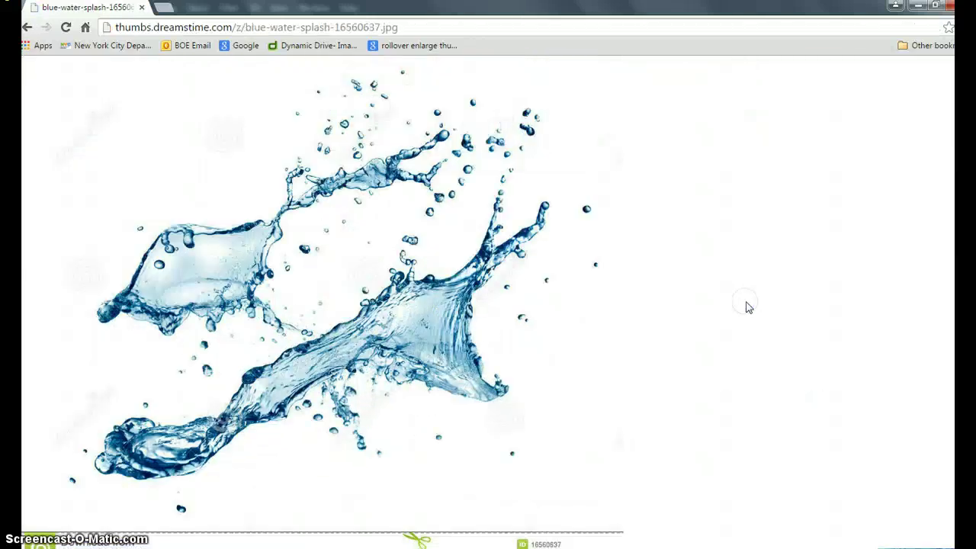
pyautogui.rightClick(381, 255)
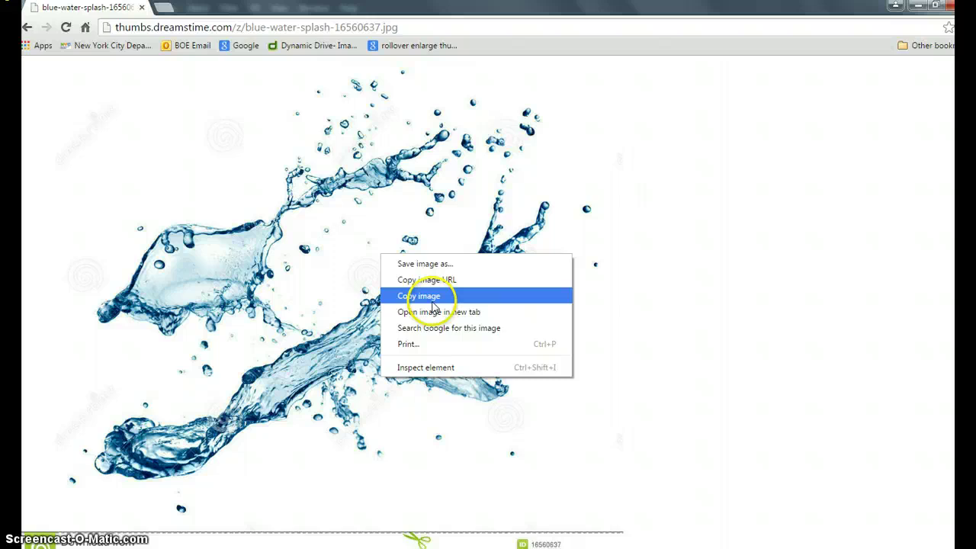
pyautogui.click(432, 301)
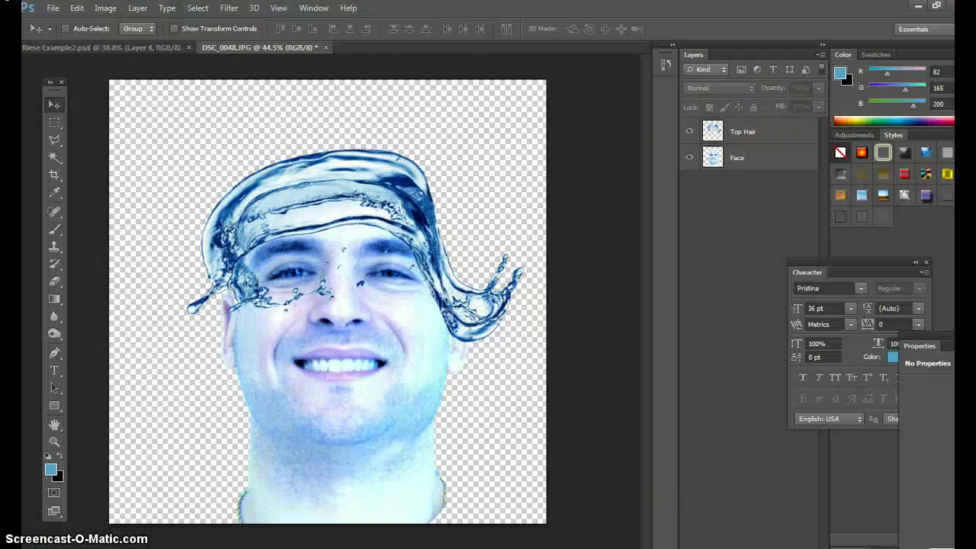
# Step: In Photoshop, paste the copied splash as a new layer above Top Hair and erase its white background with the Magic Eraser at tolerance 32
pyautogui.click(79, 9)
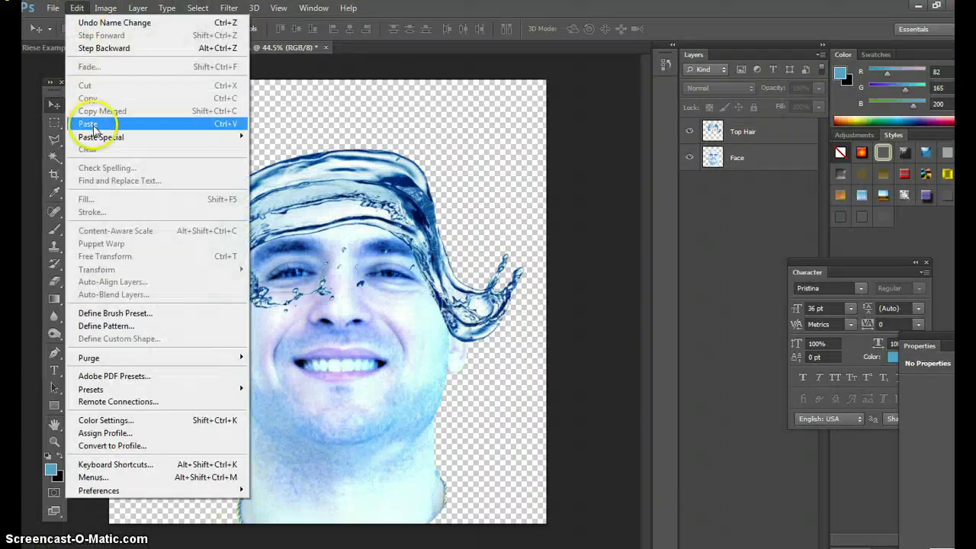
pyautogui.click(86, 125)
pyautogui.click(52, 156)
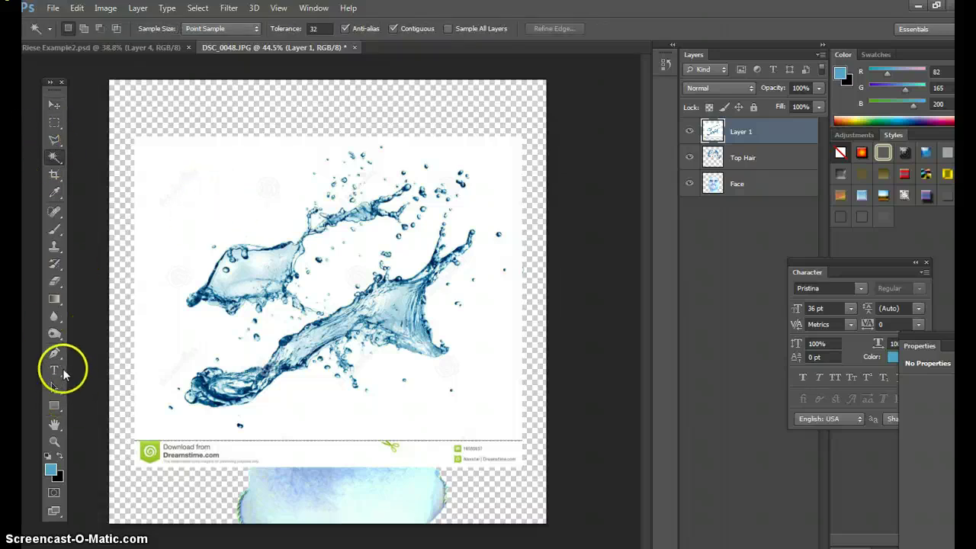
pyautogui.click(55, 282)
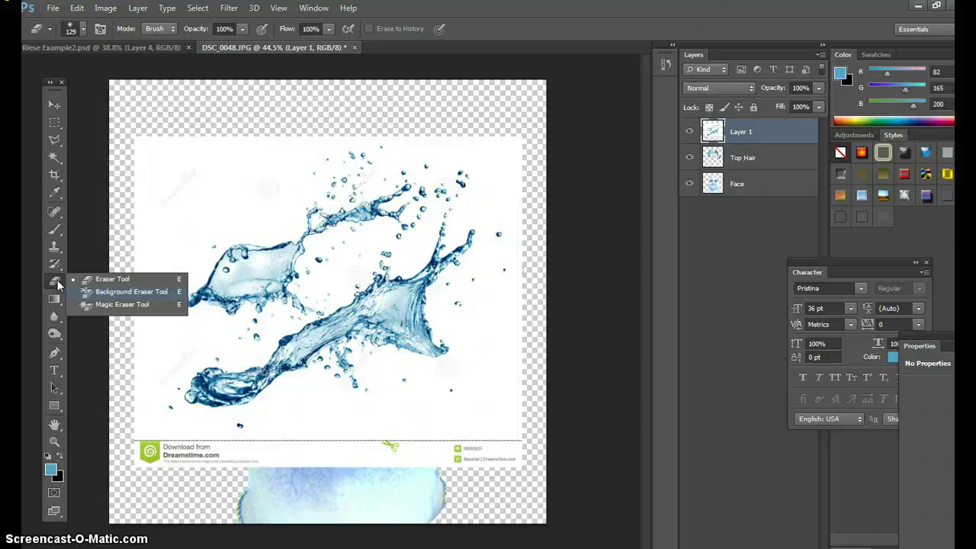
pyautogui.click(122, 304)
pyautogui.click(208, 192)
pyautogui.click(370, 325)
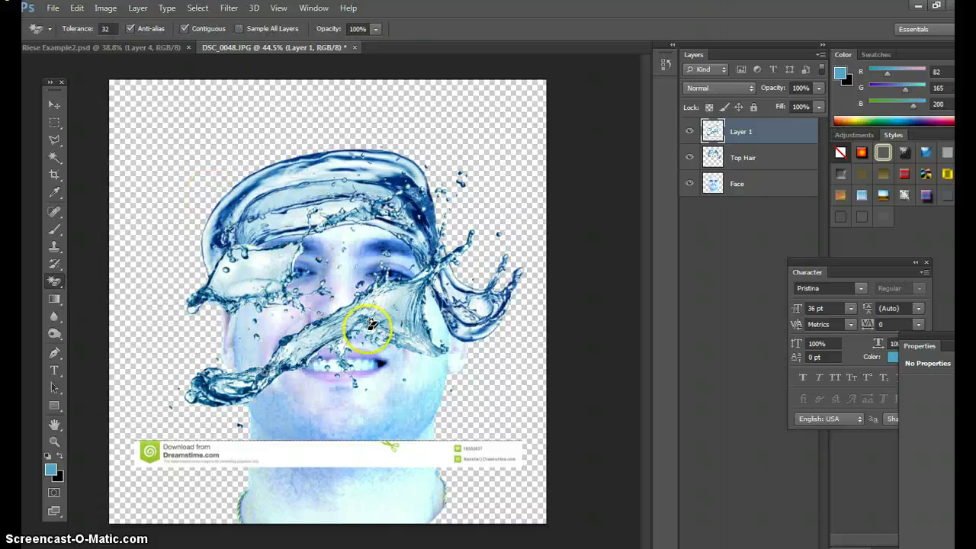
# Step: Outline the Dreamstime watermark banner on the pasted splash layer with the Polygonal Lasso and cut it away
pyautogui.click(55, 157)
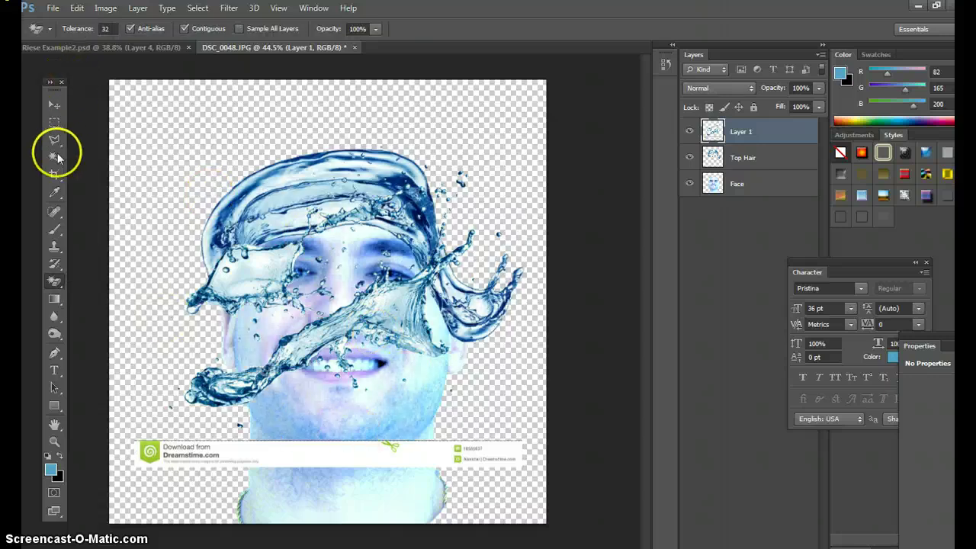
pyautogui.click(55, 139)
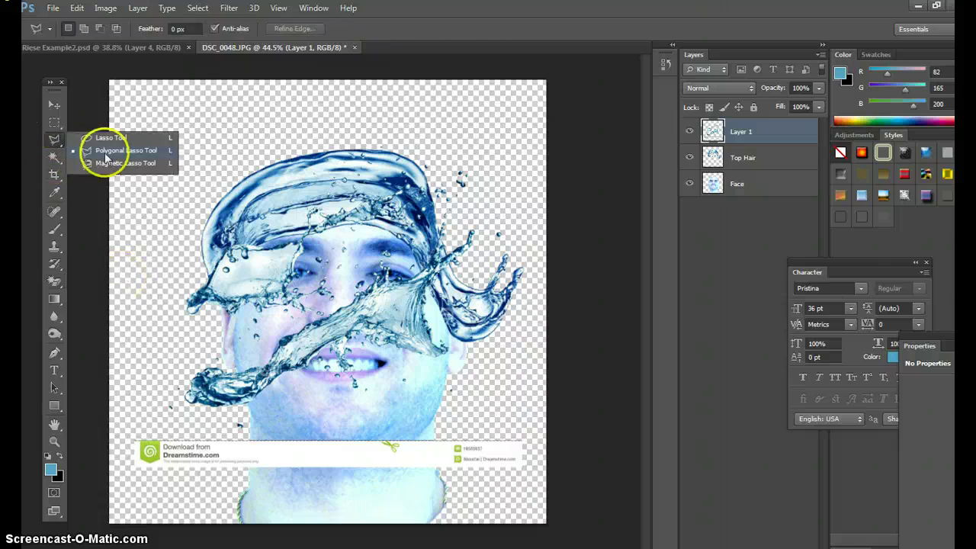
pyautogui.click(107, 152)
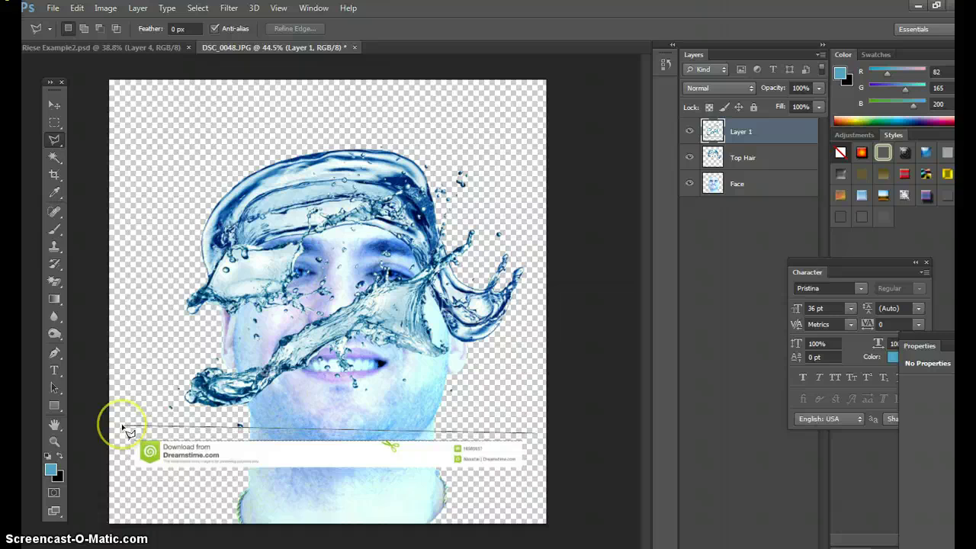
pyautogui.click(536, 429)
pyautogui.click(530, 492)
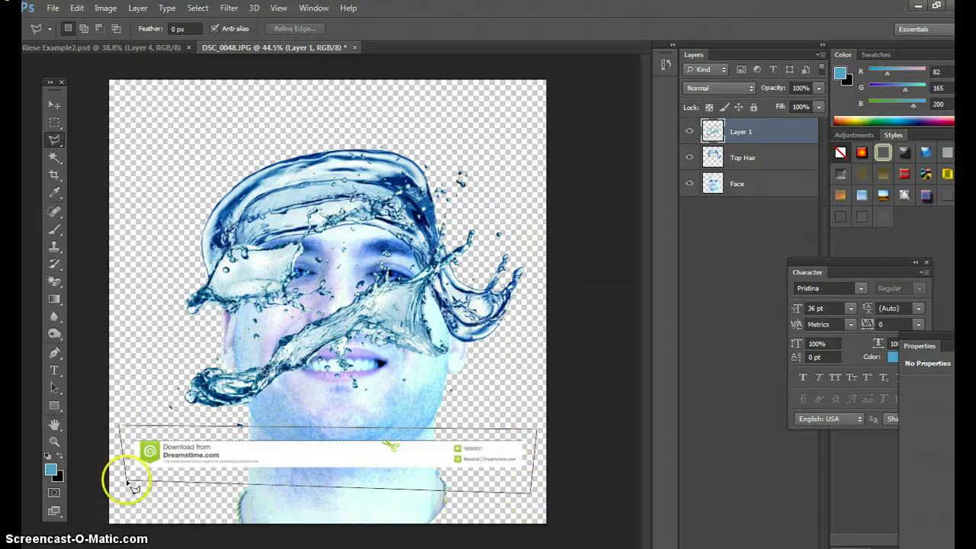
pyautogui.click(127, 481)
pyautogui.click(123, 428)
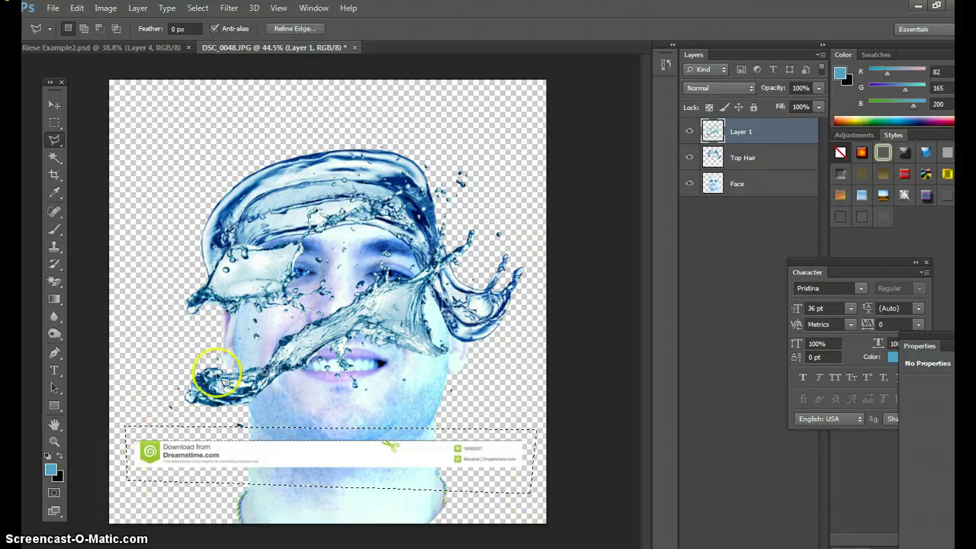
pyautogui.click(77, 8)
pyautogui.click(89, 87)
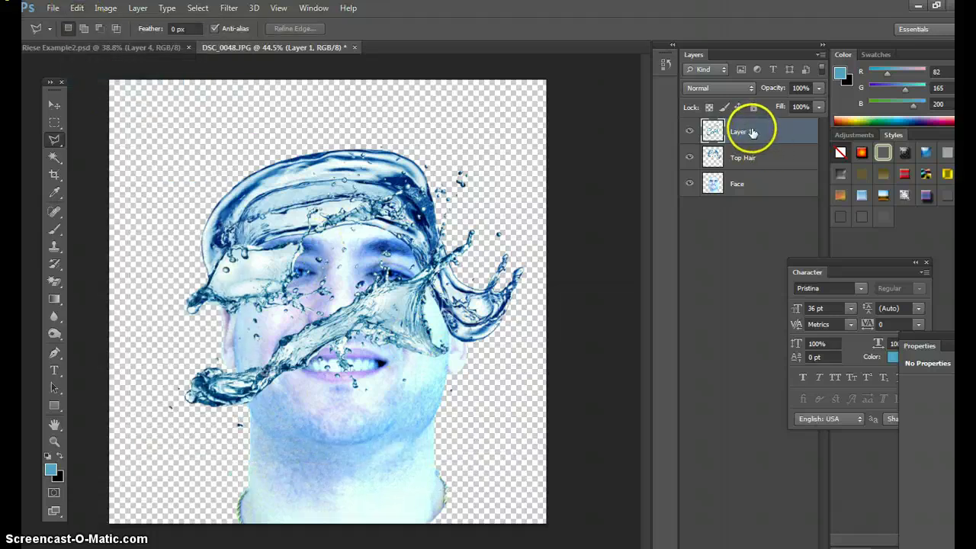
# Step: Free-transform the splash layer to about 71% width and 88% height, place it over the lower face, and apply the transformation
pyautogui.click(55, 104)
pyautogui.moveTo(355, 283)
pyautogui.mouseDown()
pyautogui.moveTo(322, 286)
pyautogui.moveTo(351, 283)
pyautogui.mouseUp()
pyautogui.click(77, 7)
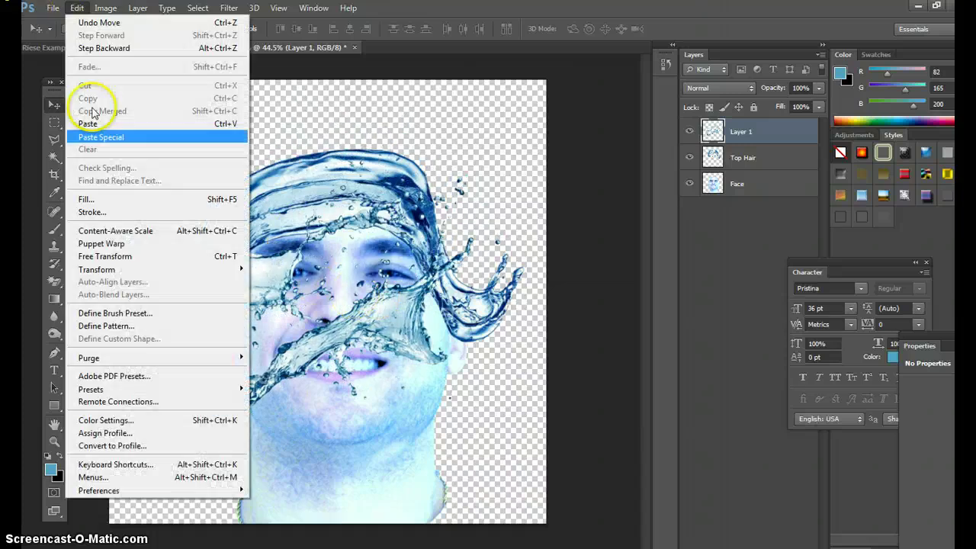
pyautogui.click(107, 257)
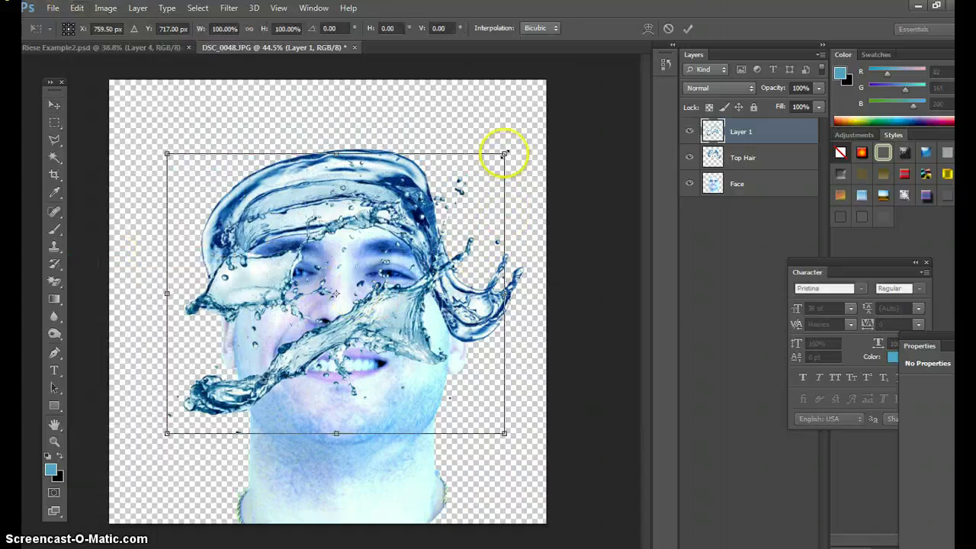
pyautogui.moveTo(503, 155); pyautogui.dragTo(405, 187)
pyautogui.moveTo(352, 254); pyautogui.dragTo(329, 295)
pyautogui.moveTo(313, 343)
pyautogui.mouseDown()
pyautogui.moveTo(307, 318)
pyautogui.moveTo(375, 412)
pyautogui.moveTo(369, 396)
pyautogui.mouseUp()
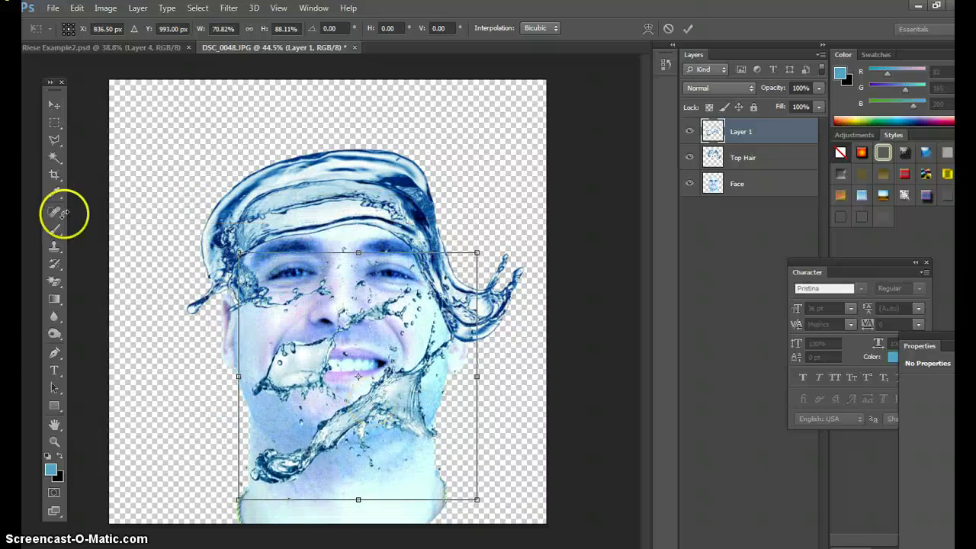
pyautogui.click(53, 141)
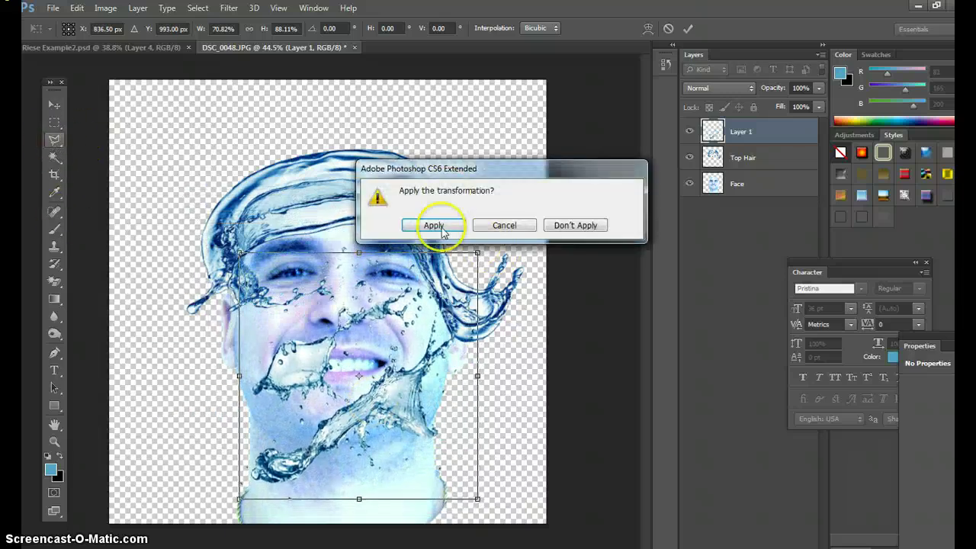
pyautogui.click(433, 225)
# Step: Lasso the lower arm of the splash freehand, cut it from Layer 1 and paste it as its own layer
pyautogui.click(57, 142)
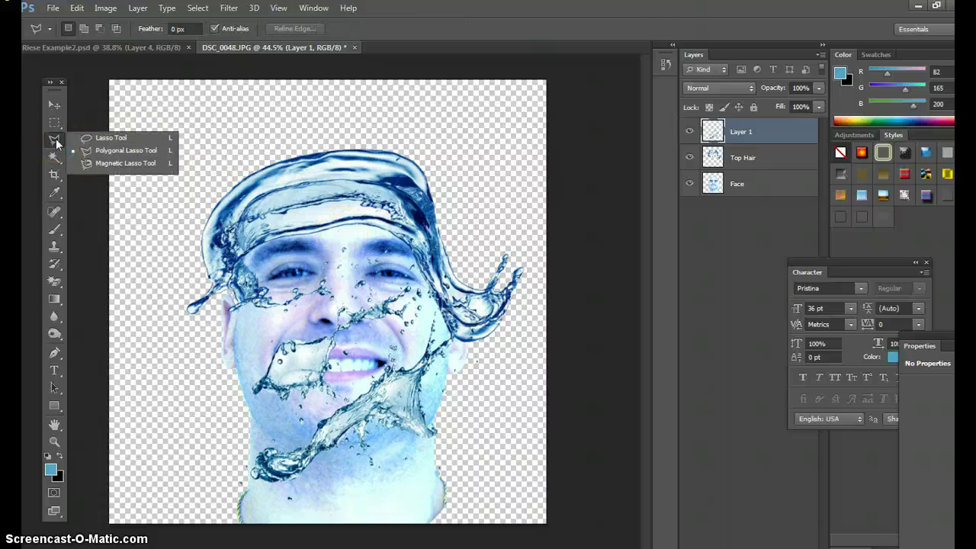
pyautogui.click(113, 138)
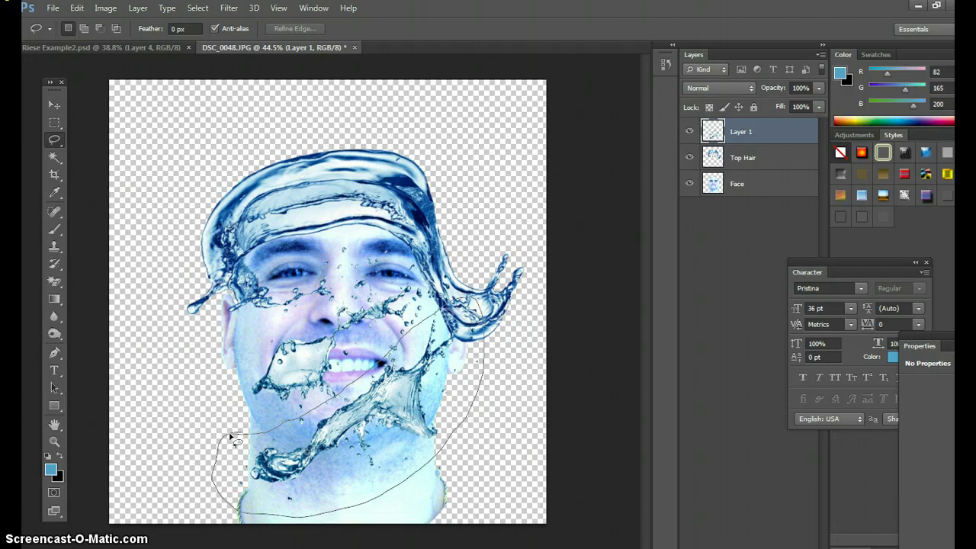
pyautogui.moveTo(246, 437); pyautogui.dragTo(248, 439)
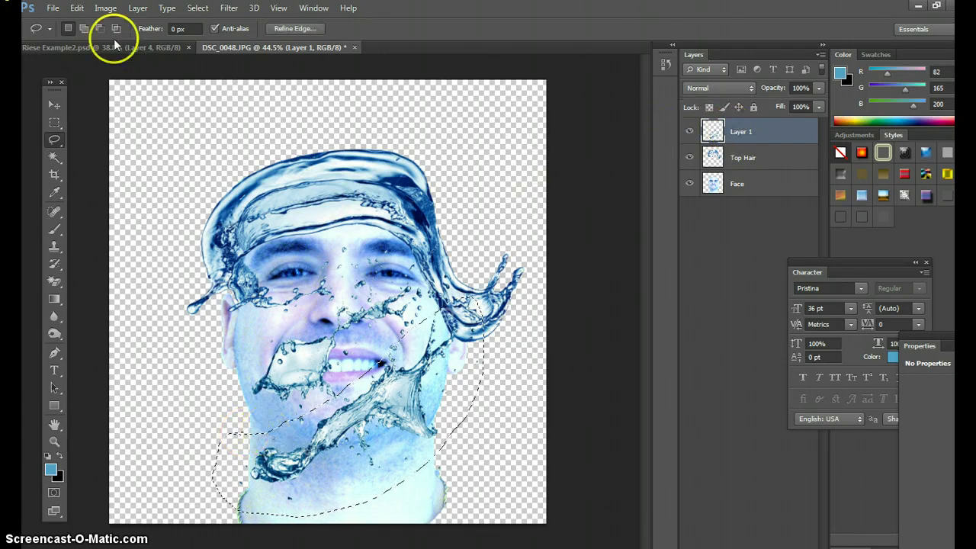
pyautogui.click(77, 8)
pyautogui.click(96, 85)
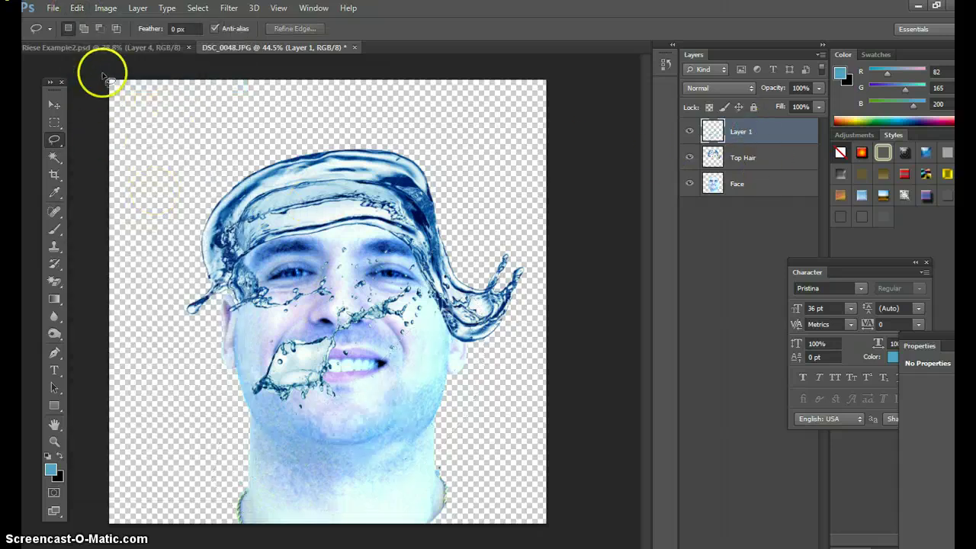
pyautogui.click(77, 8)
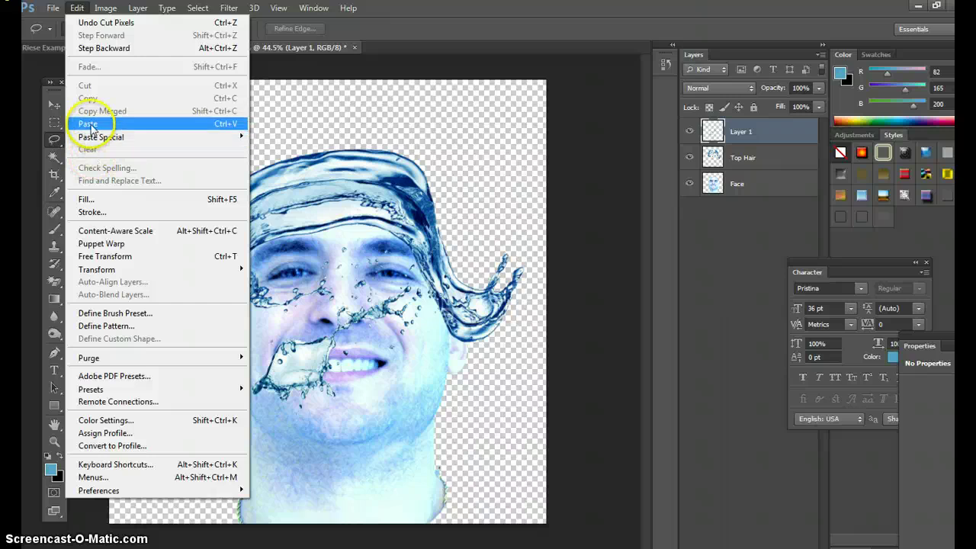
pyautogui.click(87, 124)
# Step: Move the pasted splash arm to the left side of the head and rotate it about -57° so it hangs beside the cheek
pyautogui.click(65, 106)
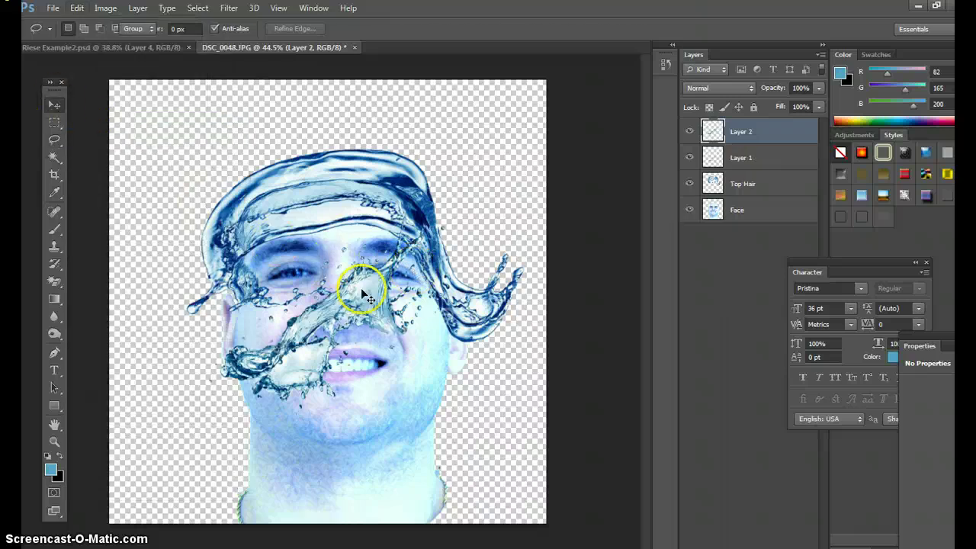
pyautogui.moveTo(359, 279); pyautogui.dragTo(247, 227)
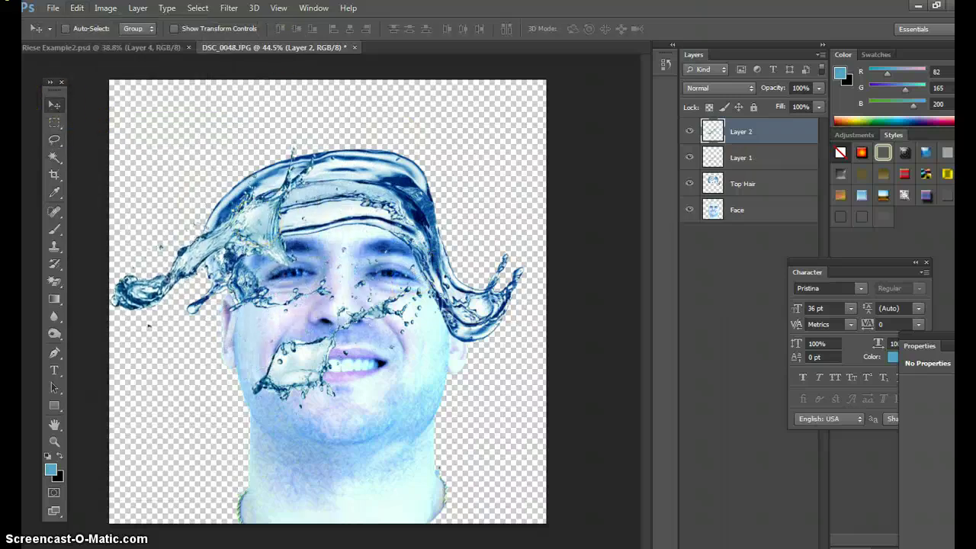
pyautogui.click(77, 9)
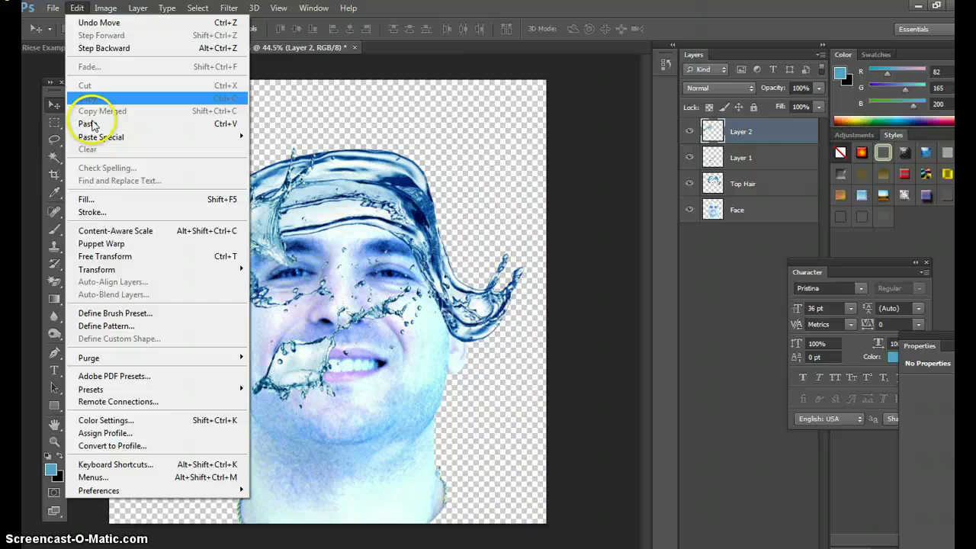
pyautogui.click(119, 263)
pyautogui.moveTo(373, 126); pyautogui.dragTo(274, 108)
pyautogui.moveTo(229, 218); pyautogui.dragTo(234, 331)
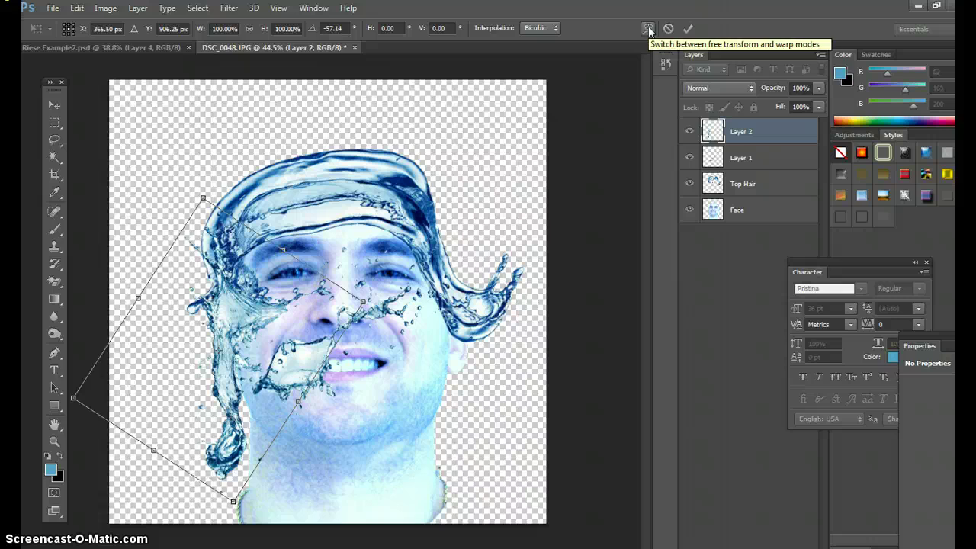
# Step: Warp the splash arm so its lower end curls inward along the jaw, and apply the transformation
pyautogui.click(647, 29)
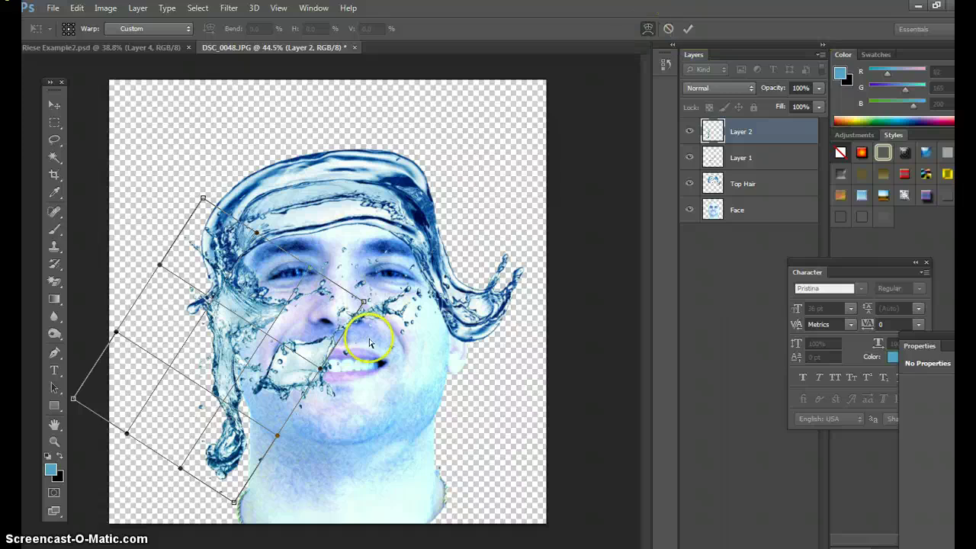
pyautogui.moveTo(233, 408); pyautogui.dragTo(248, 301)
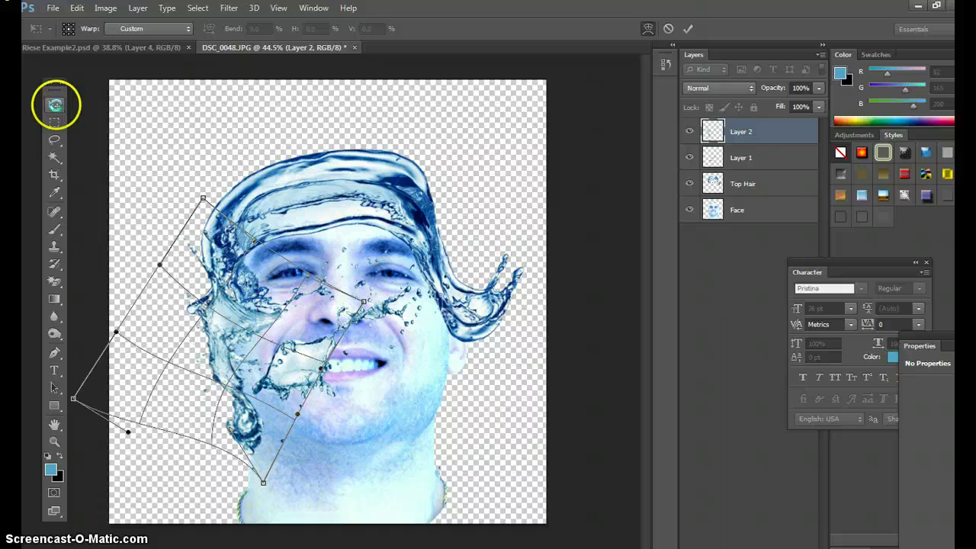
pyautogui.click(55, 104)
pyautogui.click(434, 225)
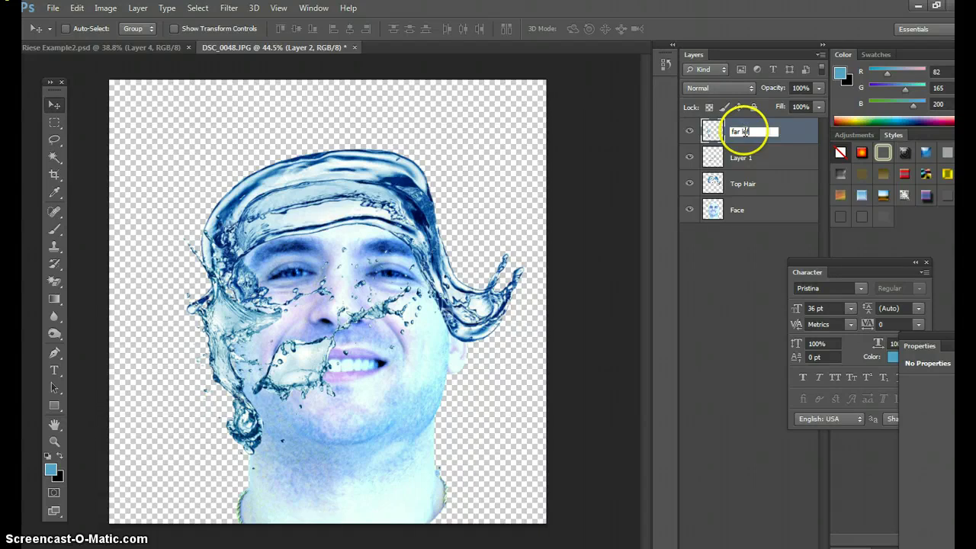
# Step: Name the warped splash arm's layer far left, then select Layer 1 and toggle its visibility to check its content
pyautogui.click(744, 158)
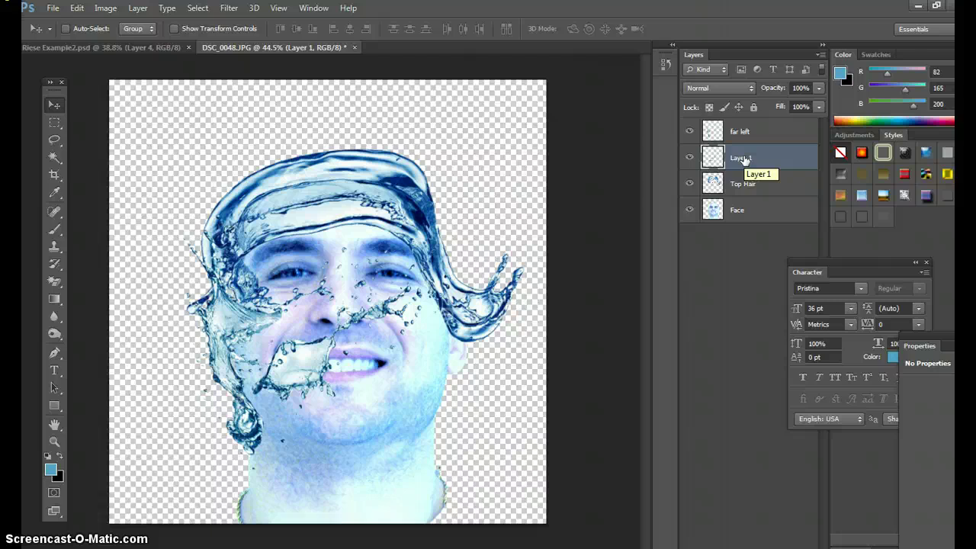
pyautogui.click(708, 126)
pyautogui.click(747, 159)
pyautogui.click(690, 158)
pyautogui.click(690, 158)
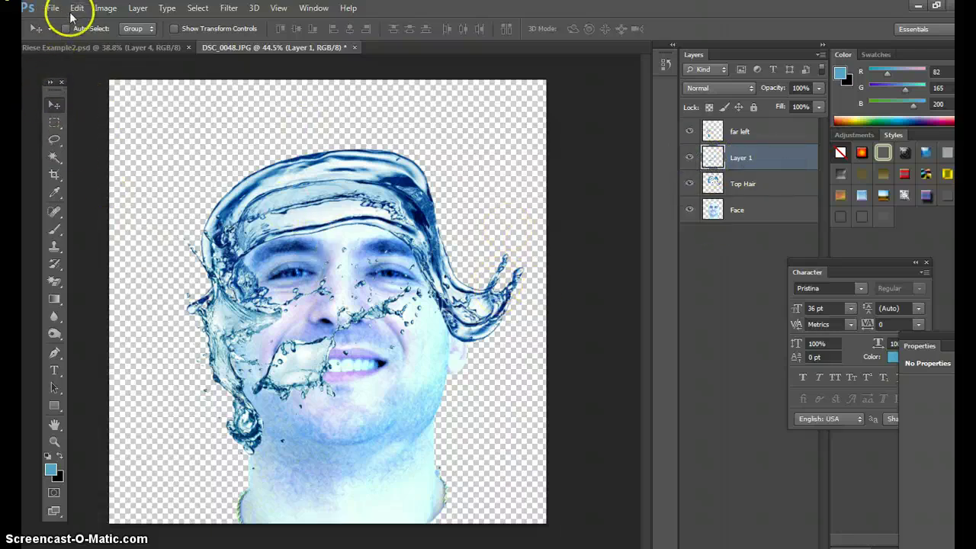
# Step: Move Layer 1's splash arm to the right side of the face, rotate it about 138°, apply the transformation and nudge it against the temple
pyautogui.hotkey('ctrl', 't')
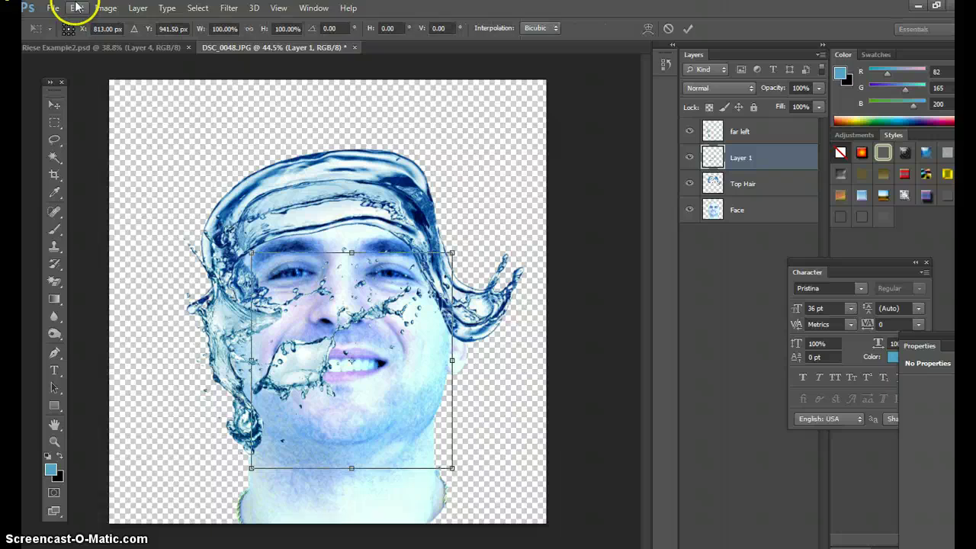
pyautogui.moveTo(301, 355); pyautogui.dragTo(332, 362)
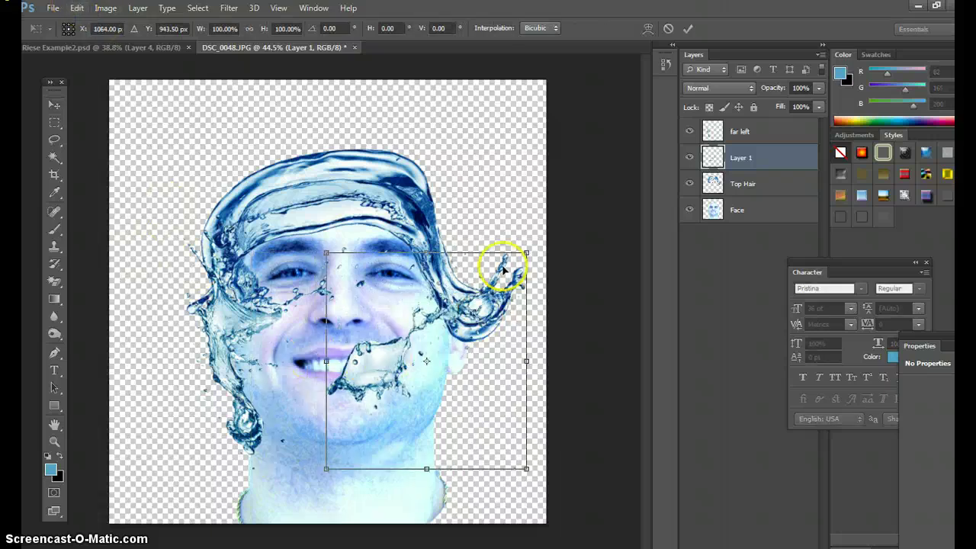
pyautogui.moveTo(529, 224); pyautogui.dragTo(440, 525)
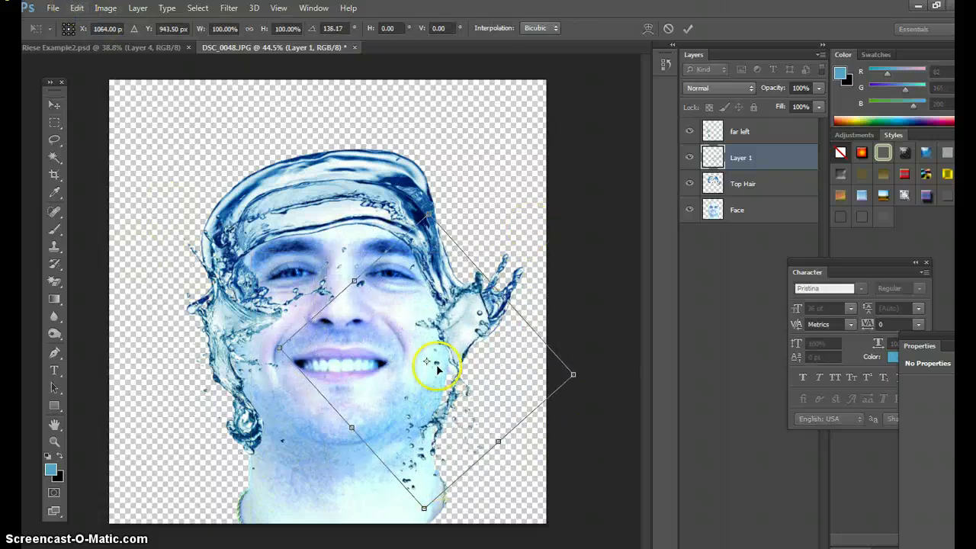
pyautogui.moveTo(474, 328); pyautogui.dragTo(450, 283)
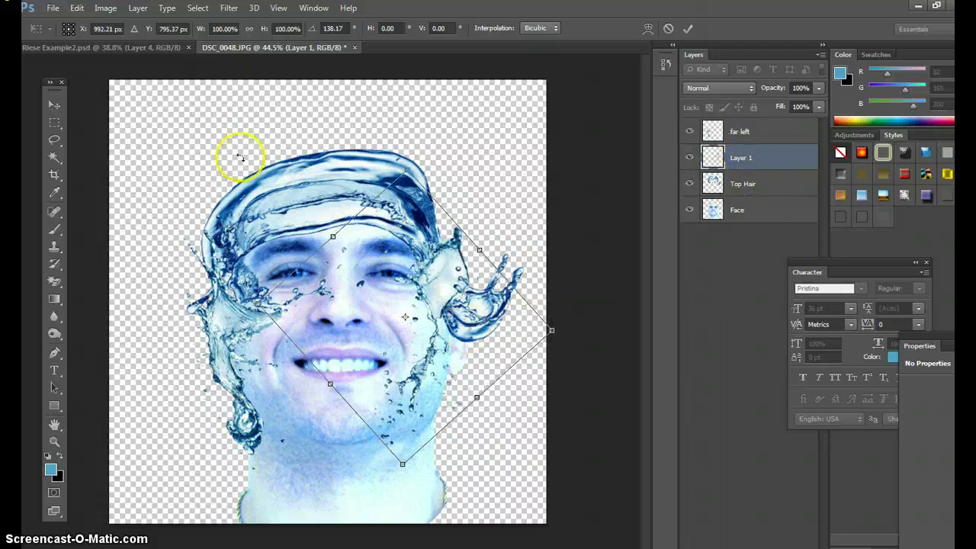
pyautogui.click(55, 103)
pyautogui.click(434, 224)
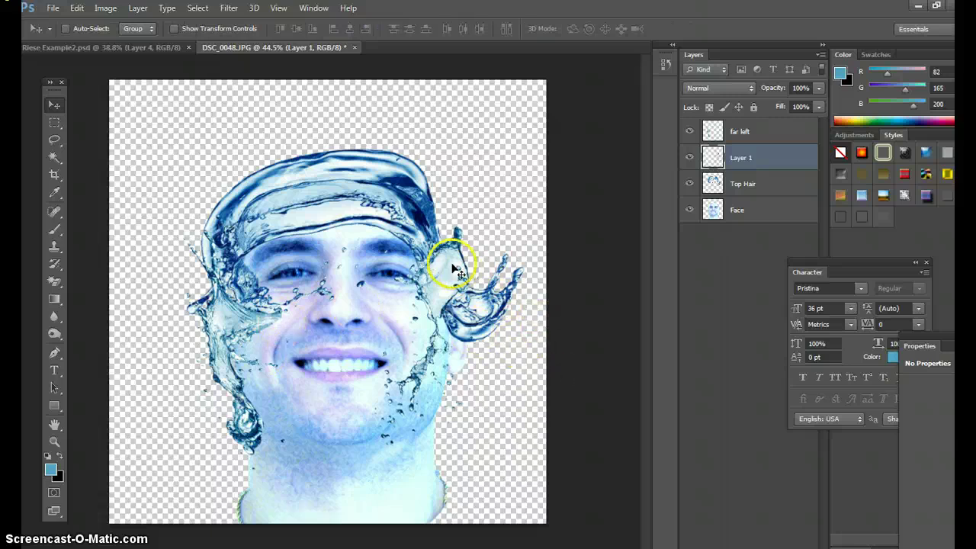
pyautogui.moveTo(444, 266); pyautogui.dragTo(411, 279)
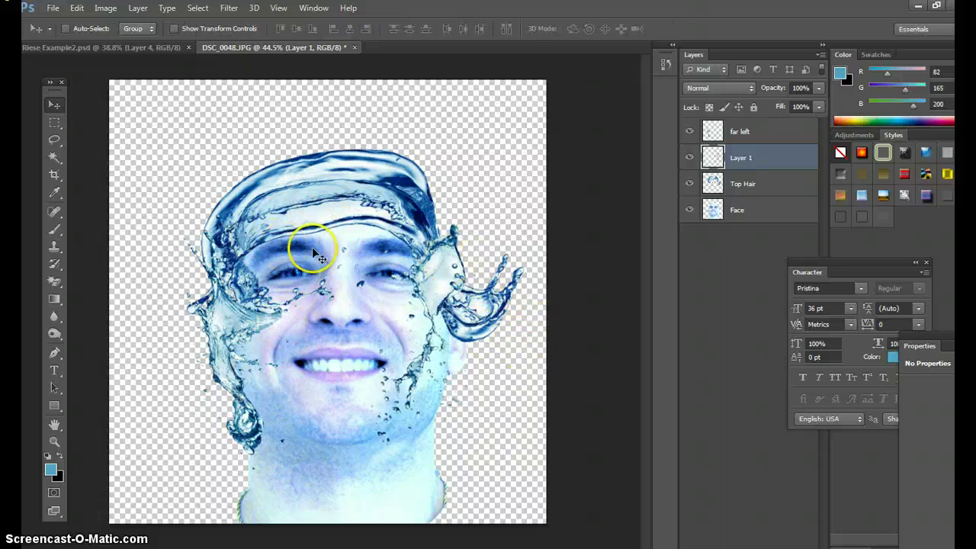
# Step: Select the Top Hair layer and toggle its visibility to examine which parts of the water it contains
pyautogui.click(748, 184)
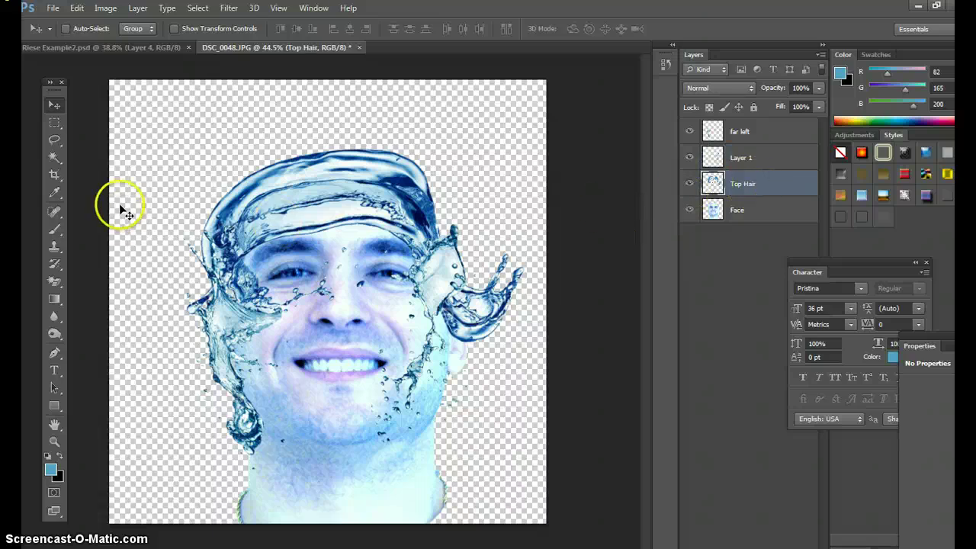
pyautogui.click(689, 183)
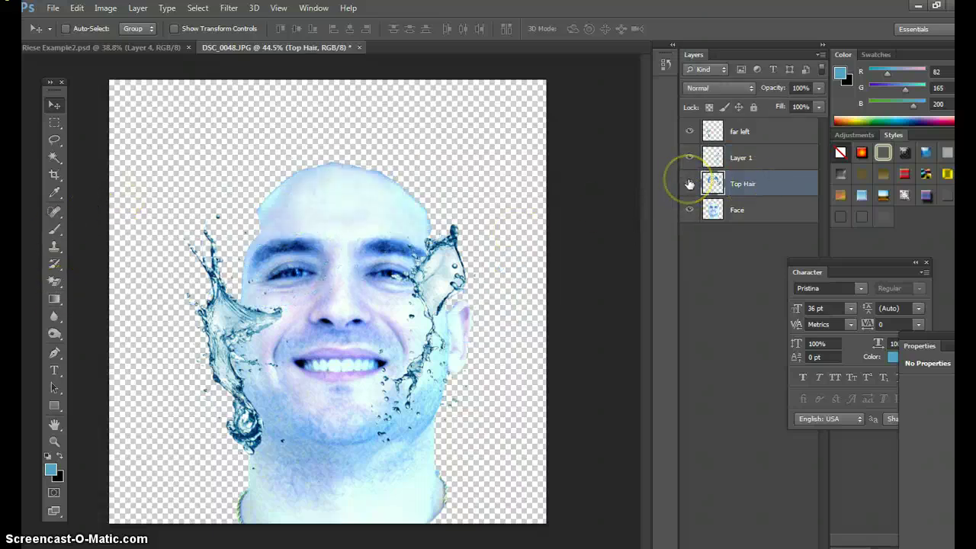
pyautogui.click(689, 183)
pyautogui.click(689, 184)
pyautogui.click(689, 184)
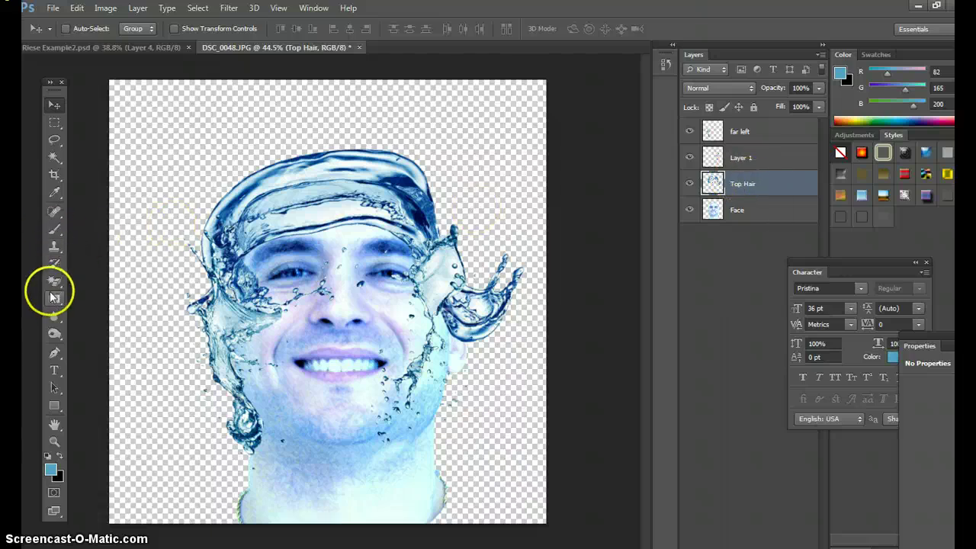
# Step: Erase the Top Hair water covering the forehead with the 129 px soft eraser, then toggle the layer's visibility to check the result
pyautogui.moveTo(56, 282); pyautogui.dragTo(92, 277)
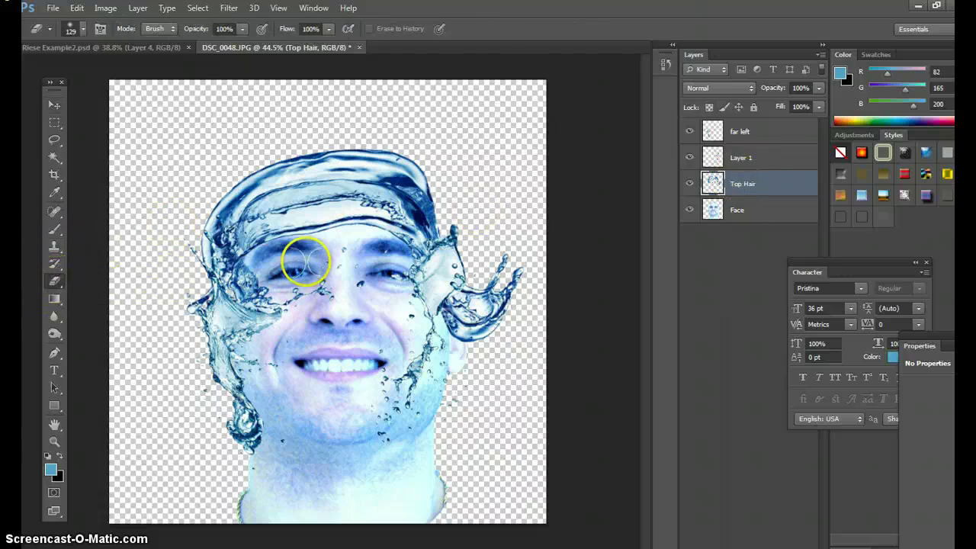
pyautogui.click(81, 30)
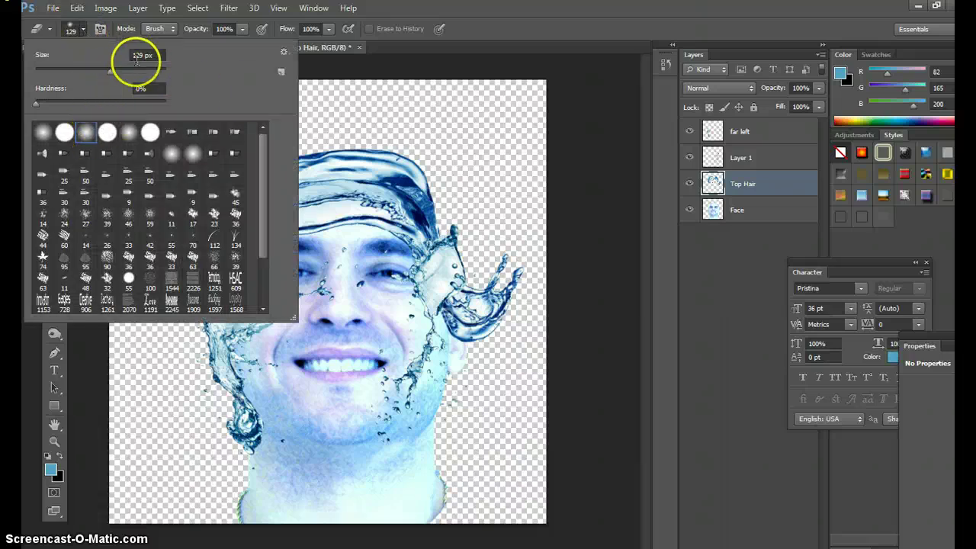
pyautogui.click(351, 116)
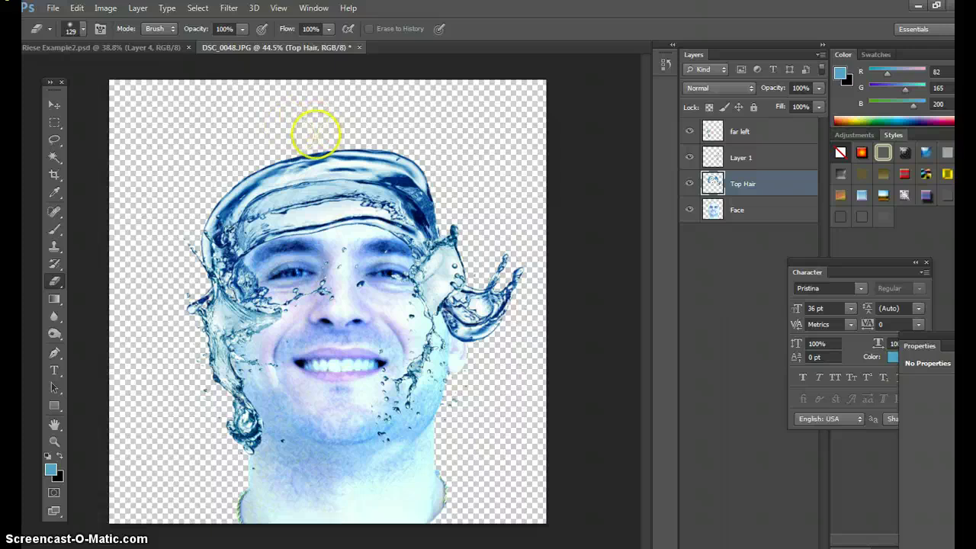
pyautogui.moveTo(261, 211)
pyautogui.mouseDown()
pyautogui.moveTo(270, 247)
pyautogui.moveTo(256, 235)
pyautogui.mouseUp()
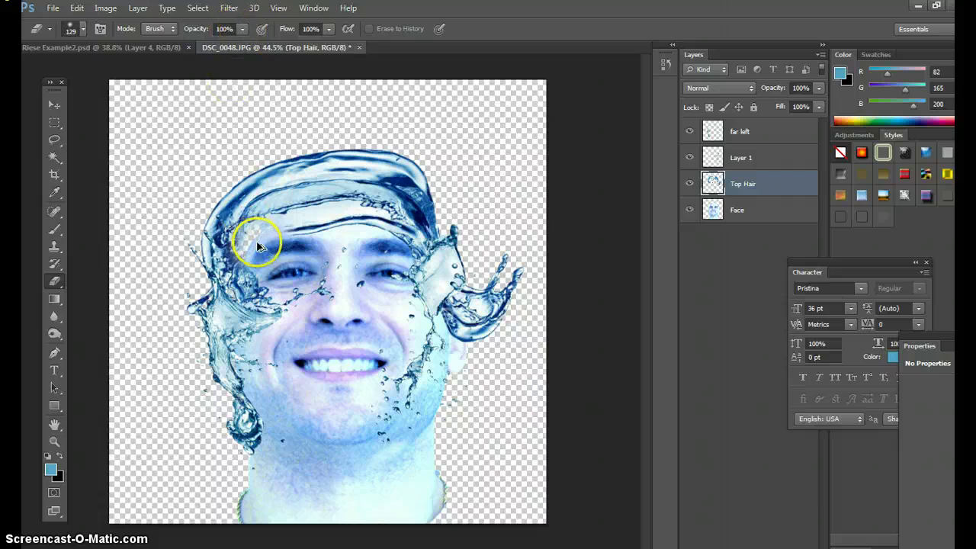
pyautogui.moveTo(262, 241)
pyautogui.mouseDown()
pyautogui.moveTo(296, 243)
pyautogui.moveTo(299, 233)
pyautogui.moveTo(277, 244)
pyautogui.moveTo(357, 225)
pyautogui.moveTo(338, 224)
pyautogui.moveTo(355, 217)
pyautogui.moveTo(377, 231)
pyautogui.moveTo(390, 226)
pyautogui.moveTo(410, 244)
pyautogui.moveTo(410, 304)
pyautogui.moveTo(413, 263)
pyautogui.moveTo(388, 221)
pyautogui.moveTo(285, 208)
pyautogui.moveTo(264, 231)
pyautogui.moveTo(278, 203)
pyautogui.moveTo(273, 235)
pyautogui.mouseUp()
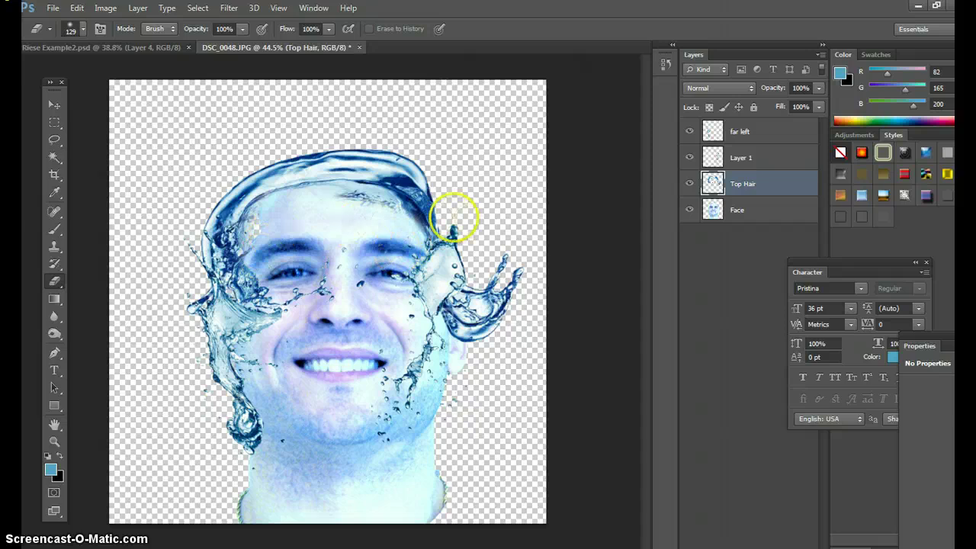
pyautogui.click(689, 185)
pyautogui.click(690, 186)
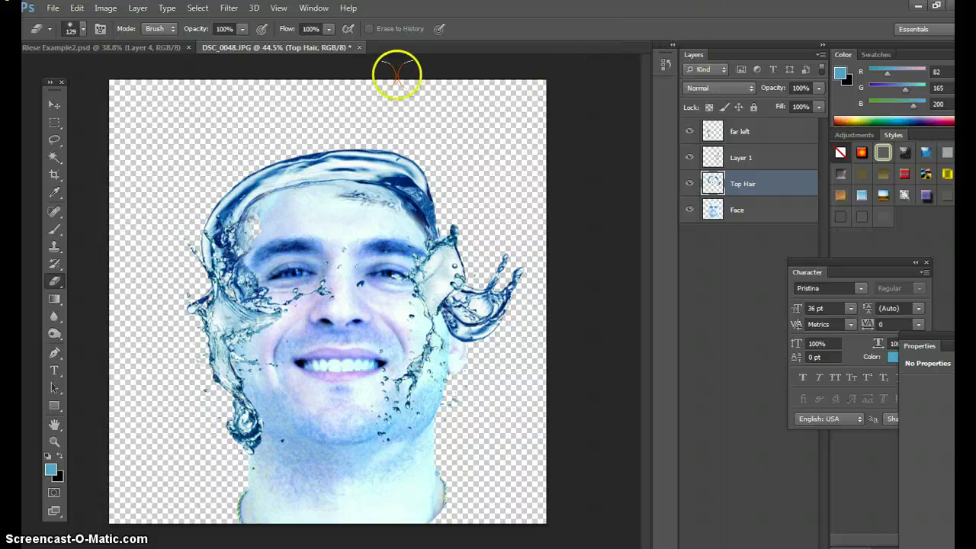
# Step: Warp the Top Hair layer so its left side pulls inward around the forehead and temple
pyautogui.hotkey('ctrl', 't')
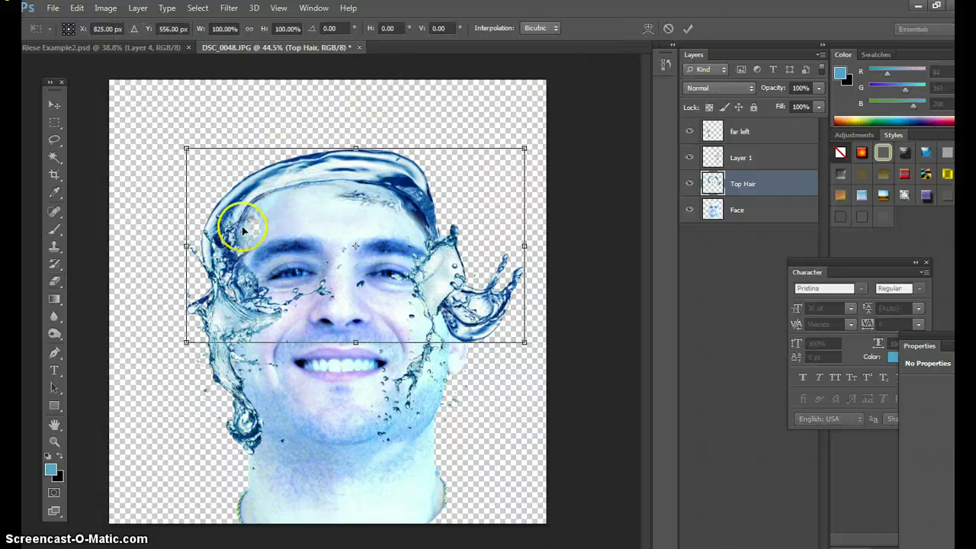
pyautogui.click(649, 29)
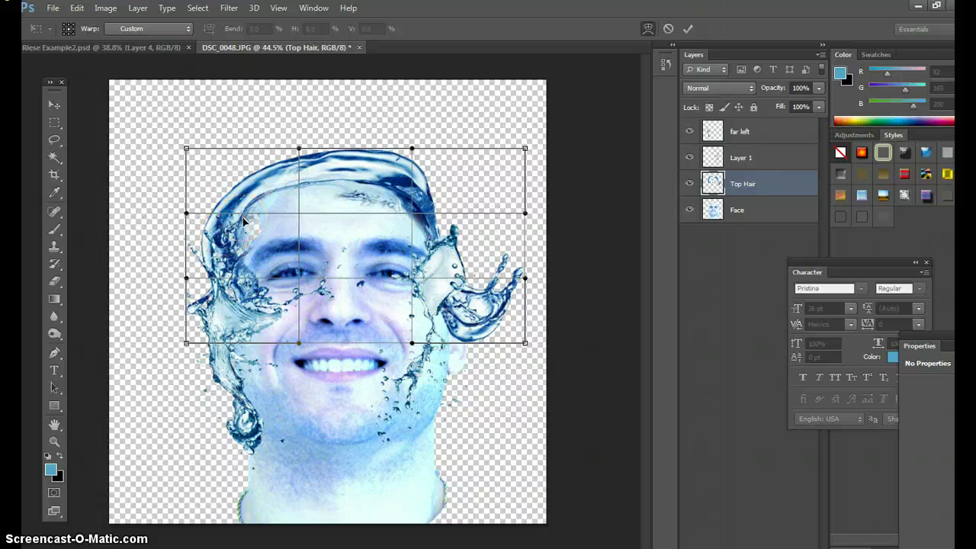
pyautogui.moveTo(244, 221); pyautogui.dragTo(242, 200)
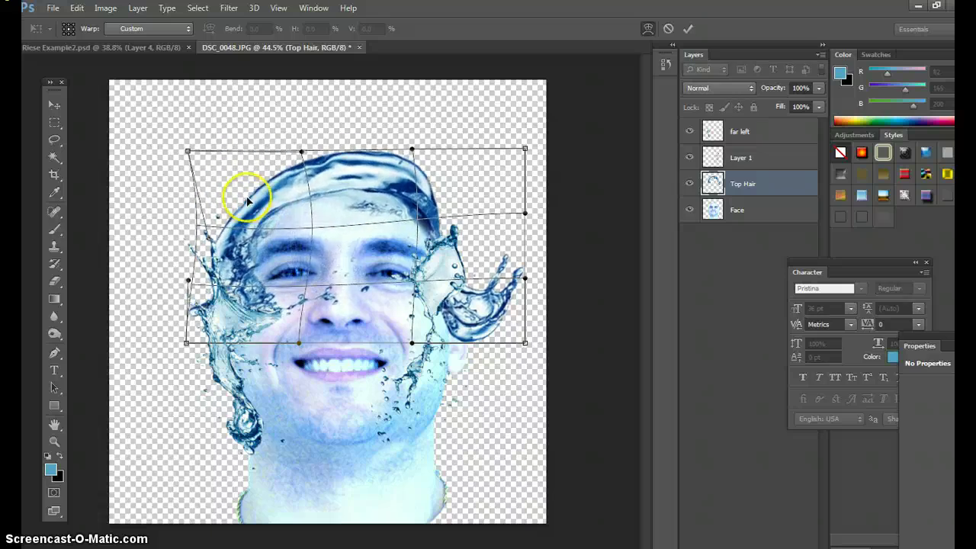
pyautogui.click(648, 29)
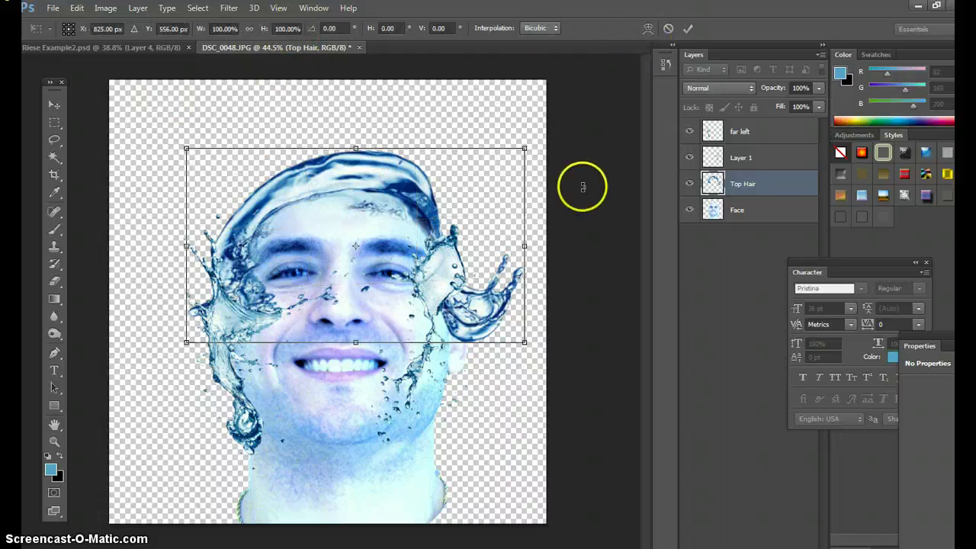
# Step: Scale the Top Hair water to about 105% width and 115% height, and apply the transformation
pyautogui.moveTo(180, 153); pyautogui.dragTo(184, 147)
pyautogui.moveTo(185, 148)
pyautogui.mouseDown()
pyautogui.moveTo(170, 140)
pyautogui.moveTo(193, 141)
pyautogui.mouseUp()
pyautogui.moveTo(302, 172); pyautogui.dragTo(302, 174)
pyautogui.click(426, 198)
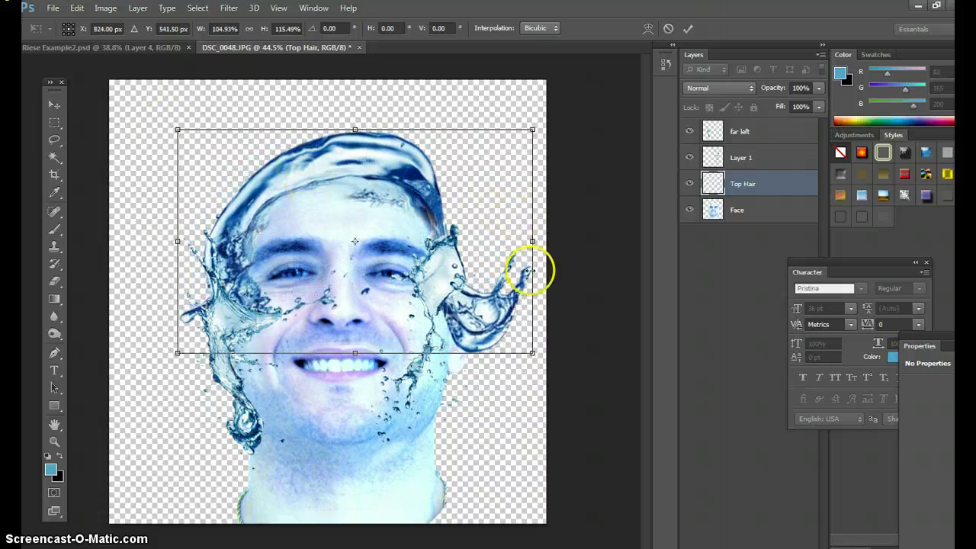
pyautogui.click(54, 104)
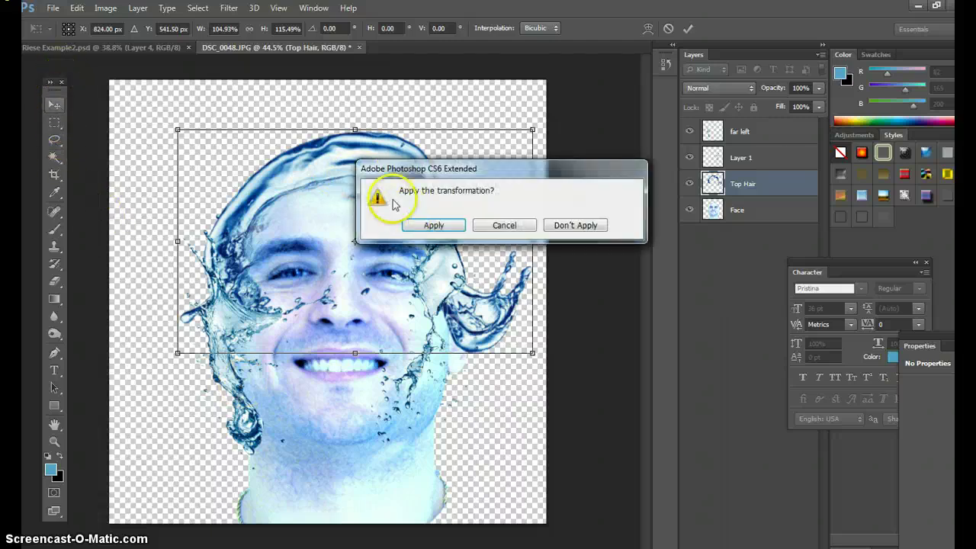
pyautogui.click(424, 226)
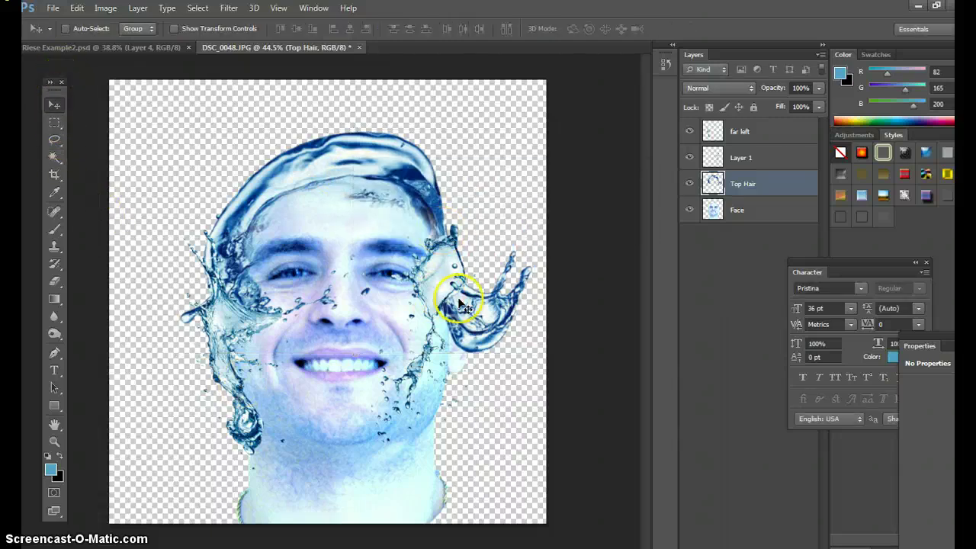
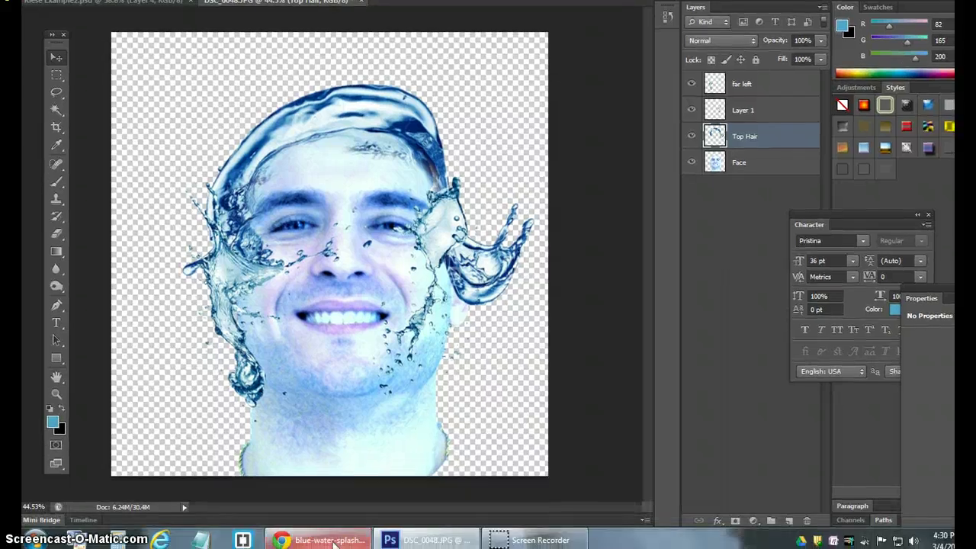
# Step: Look at the source water splash image in the browser, then return to Photoshop and toggle Layer 1's visibility to identify its splash
pyautogui.click(320, 540)
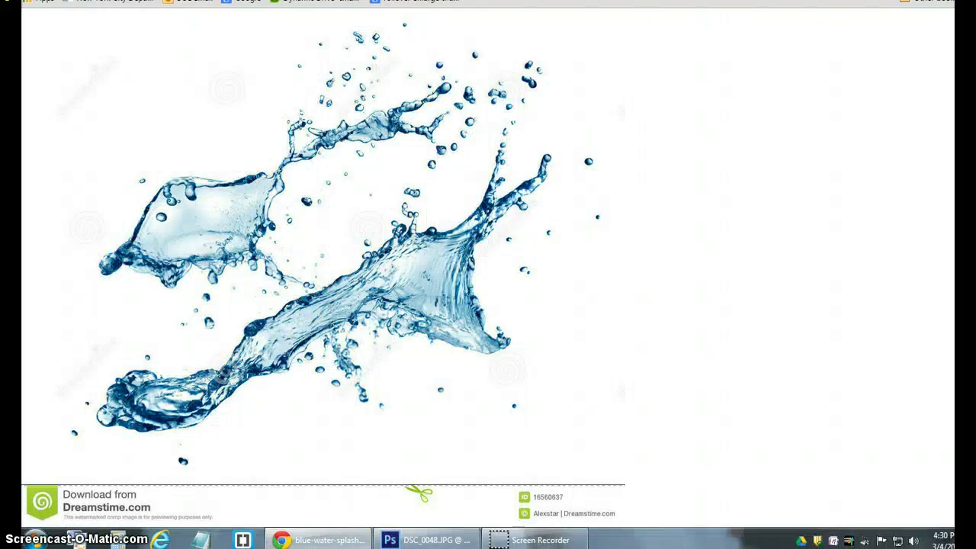
pyautogui.click(416, 541)
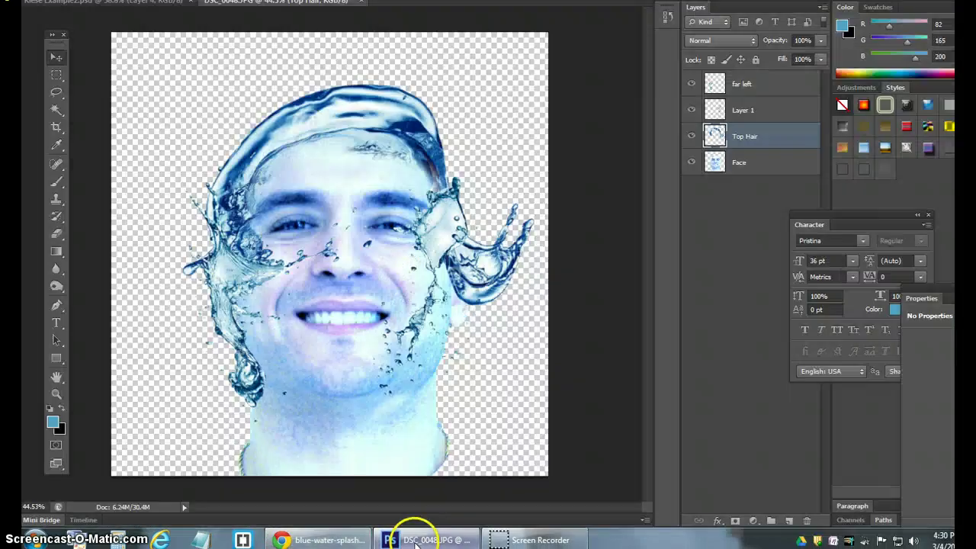
pyautogui.click(691, 111)
pyautogui.click(690, 110)
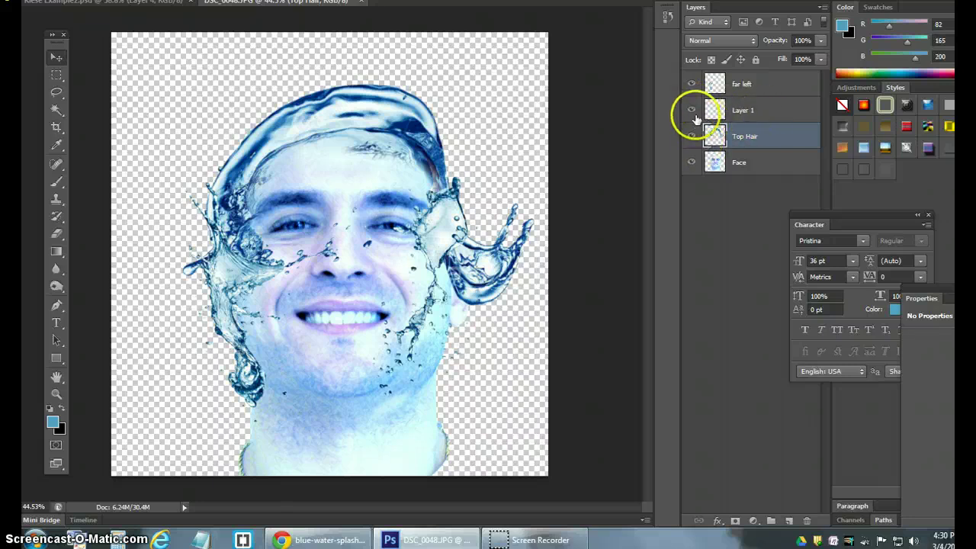
pyautogui.click(692, 111)
pyautogui.click(692, 111)
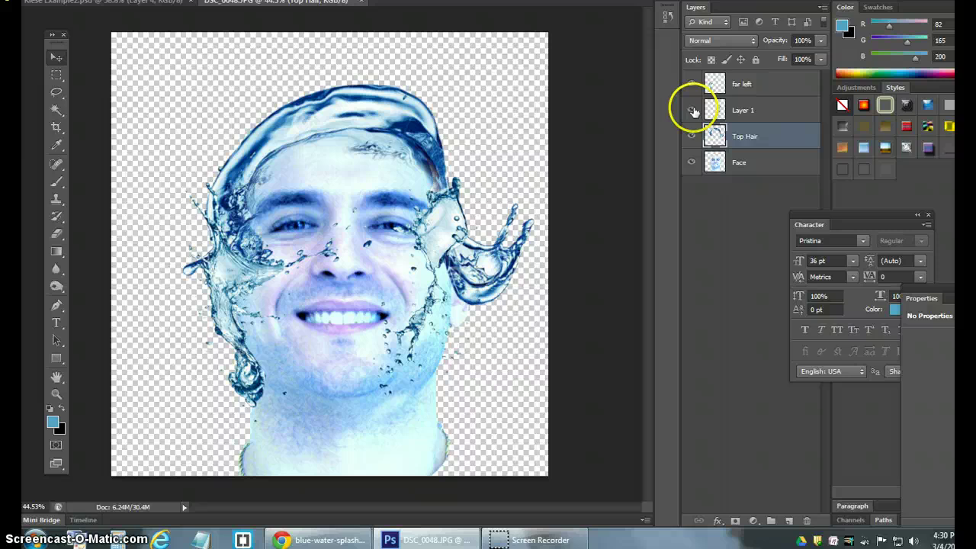
# Step: Rename Layer 1 as far right and duplicate the layer
pyautogui.click(748, 114)
pyautogui.click(690, 110)
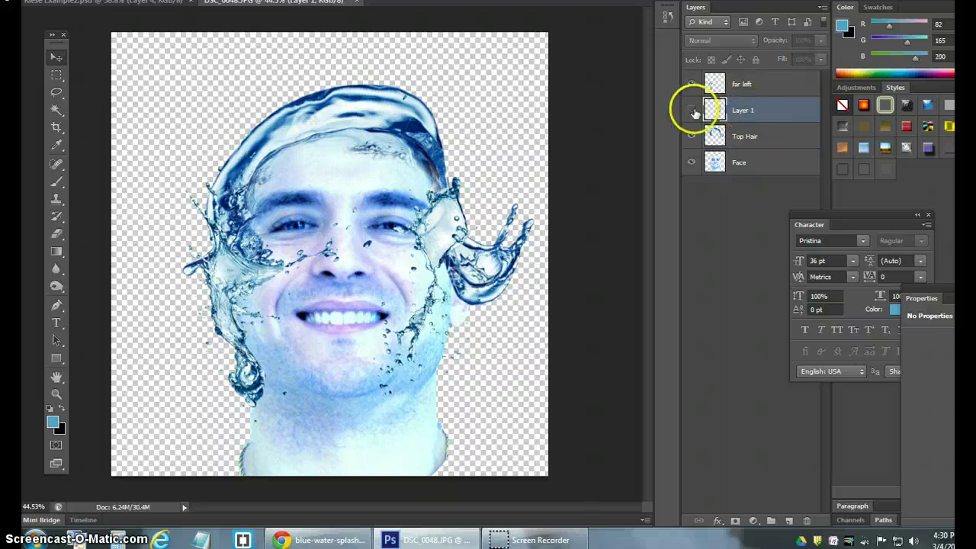
pyautogui.click(690, 111)
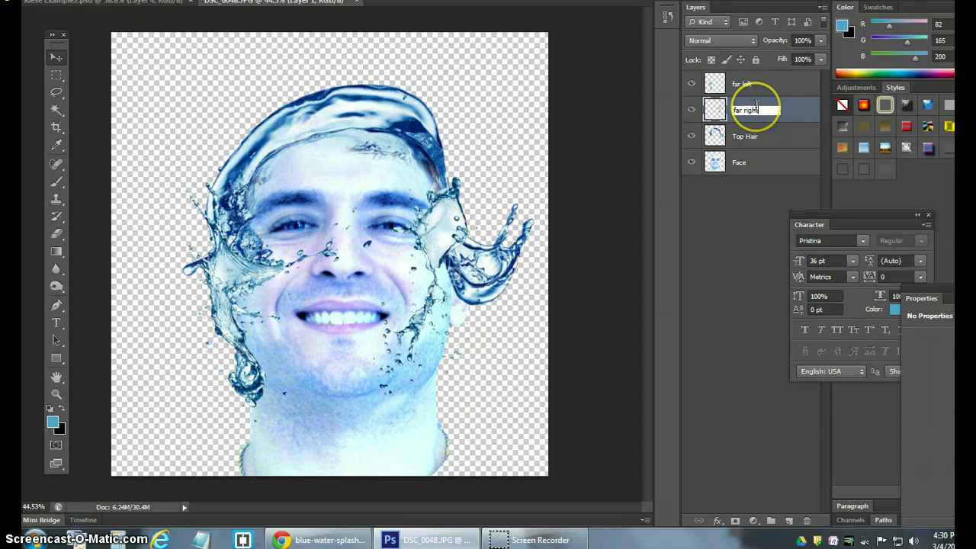
pyautogui.press('Return')
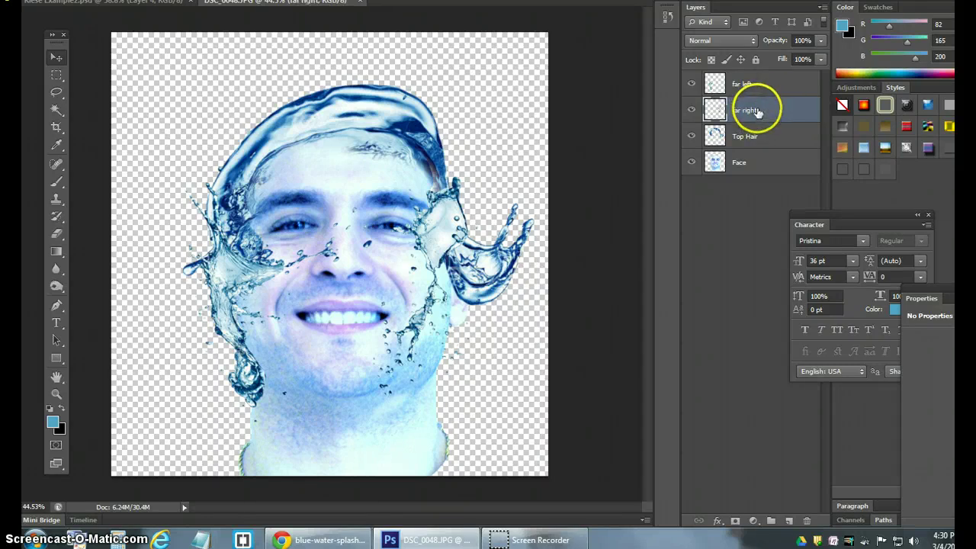
pyautogui.moveTo(757, 110); pyautogui.dragTo(785, 512)
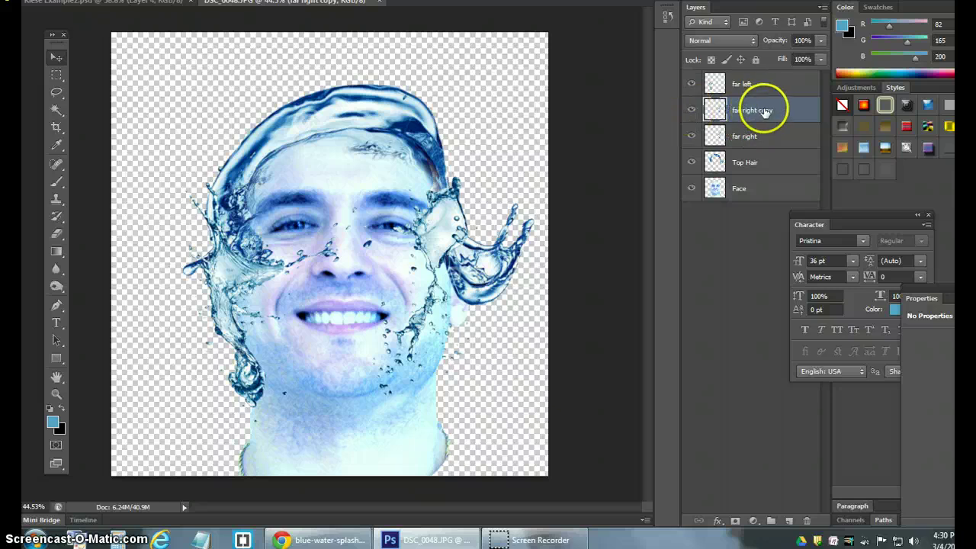
# Step: Move the far right copy up over the forehead, rotate it about 146° with Free Transform and shift it toward the head's upper right
pyautogui.moveTo(425, 278); pyautogui.dragTo(382, 178)
pyautogui.click(84, 0)
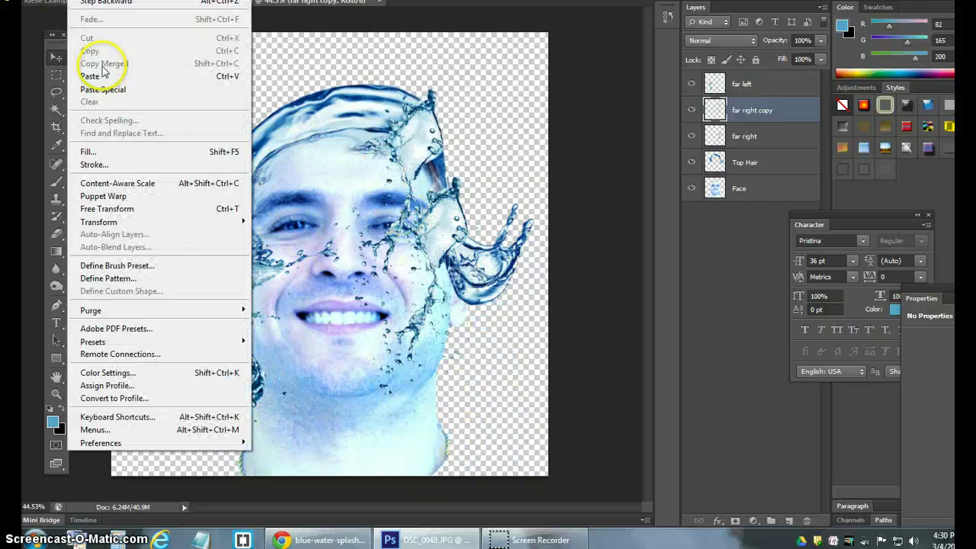
pyautogui.click(114, 211)
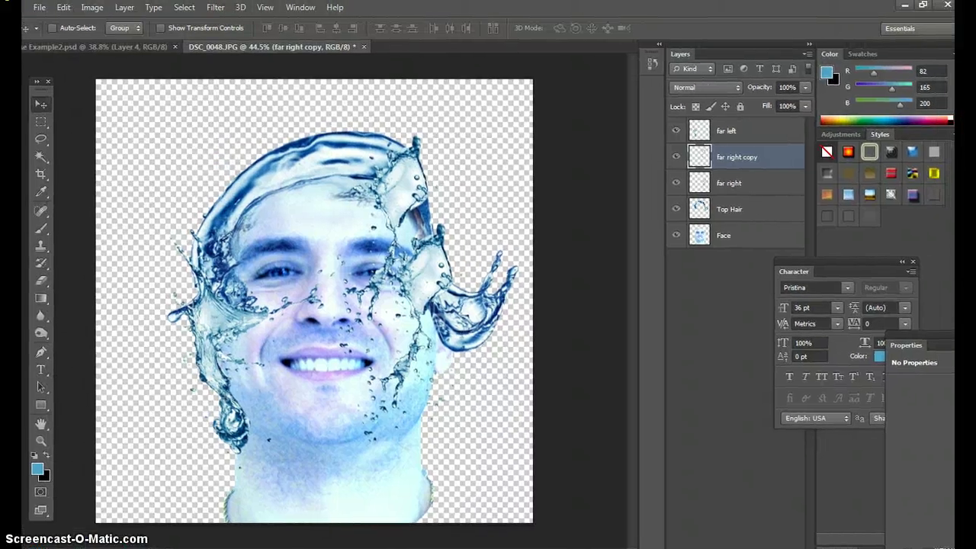
pyautogui.click(64, 9)
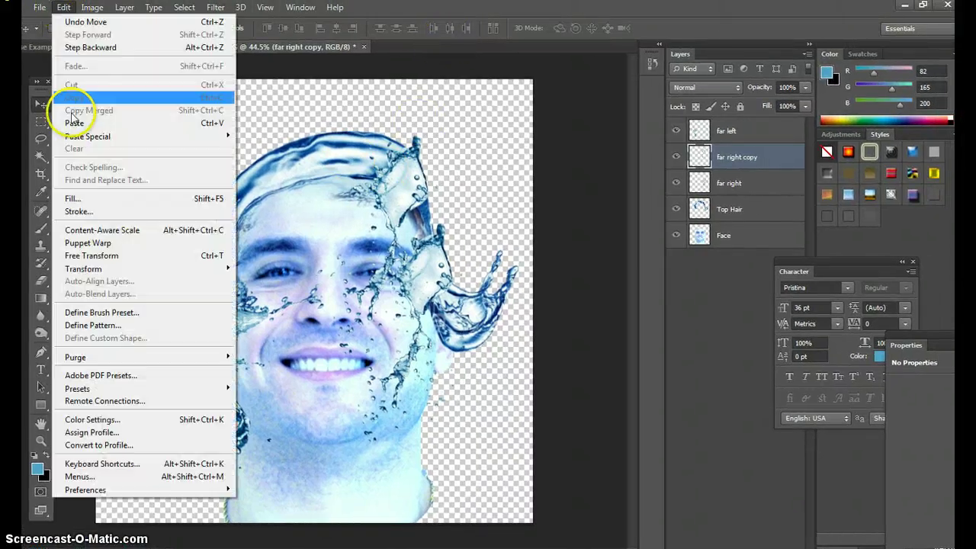
pyautogui.click(90, 253)
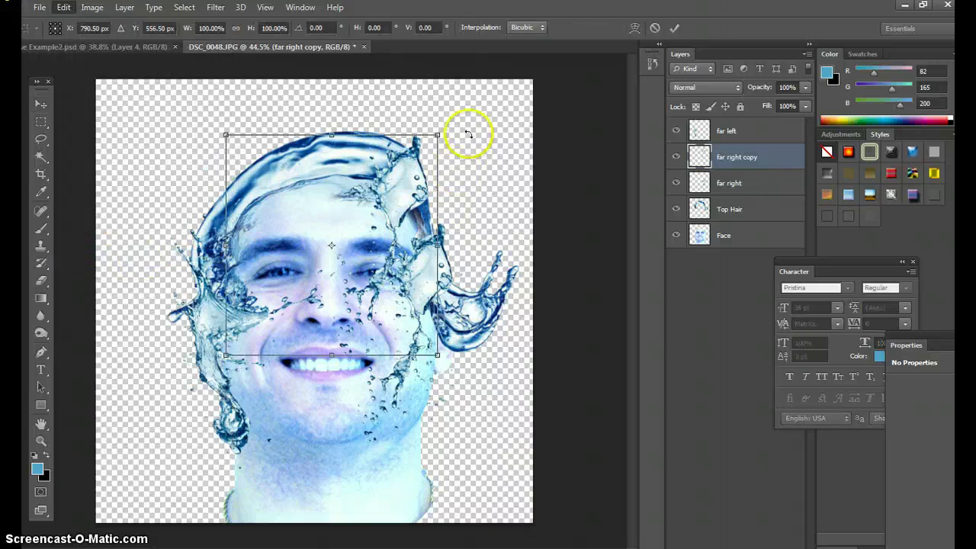
pyautogui.moveTo(467, 133); pyautogui.dragTo(292, 402)
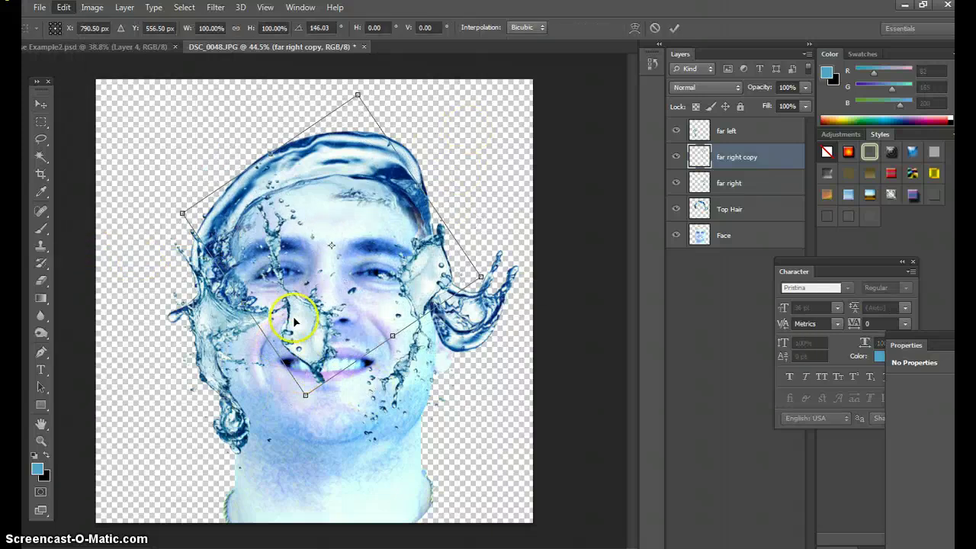
pyautogui.moveTo(287, 324)
pyautogui.mouseDown()
pyautogui.moveTo(293, 316)
pyautogui.moveTo(293, 325)
pyautogui.mouseUp()
pyautogui.click(668, 243)
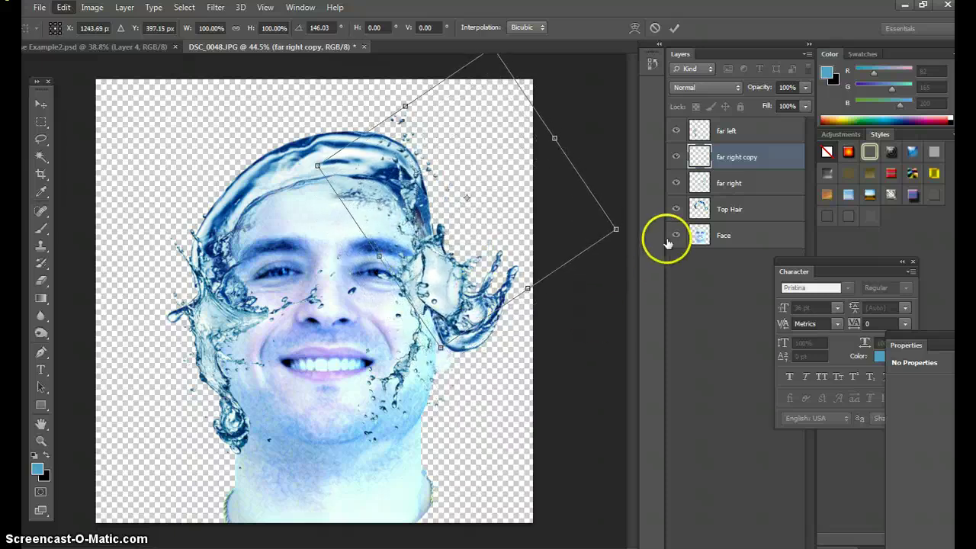
# Step: Reduce the far right copy to about 61% height, rotate it to about -47° over the right edge of the hair, and apply the transformation
pyautogui.moveTo(625, 224); pyautogui.dragTo(574, 159)
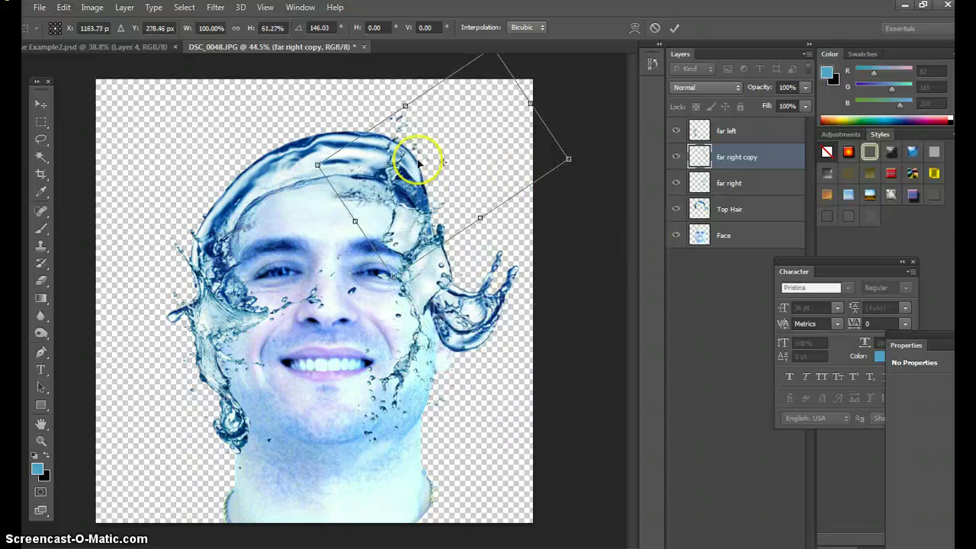
pyautogui.moveTo(400, 162); pyautogui.dragTo(391, 168)
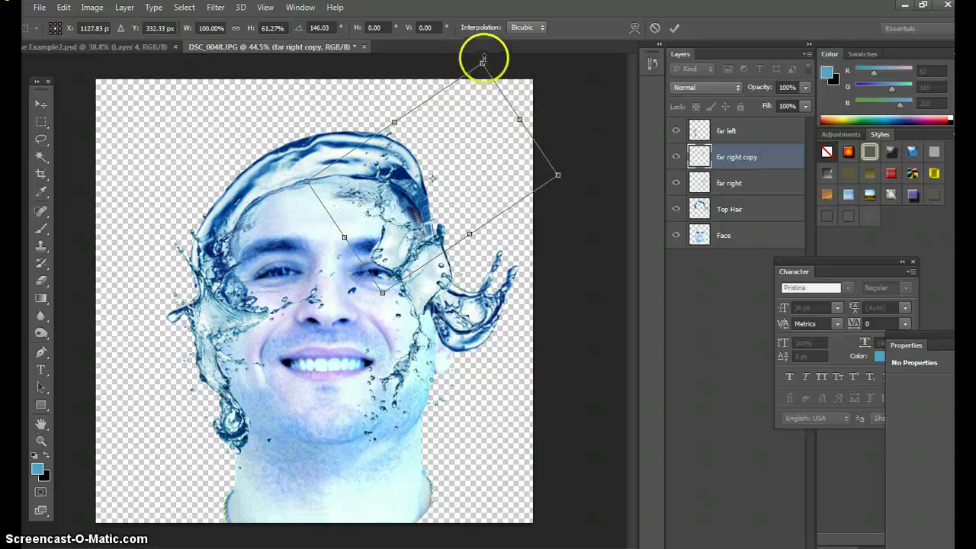
pyautogui.moveTo(490, 58); pyautogui.dragTo(405, 293)
pyautogui.moveTo(452, 104)
pyautogui.mouseDown()
pyautogui.moveTo(408, 204)
pyautogui.moveTo(453, 102)
pyautogui.moveTo(475, 210)
pyautogui.mouseUp()
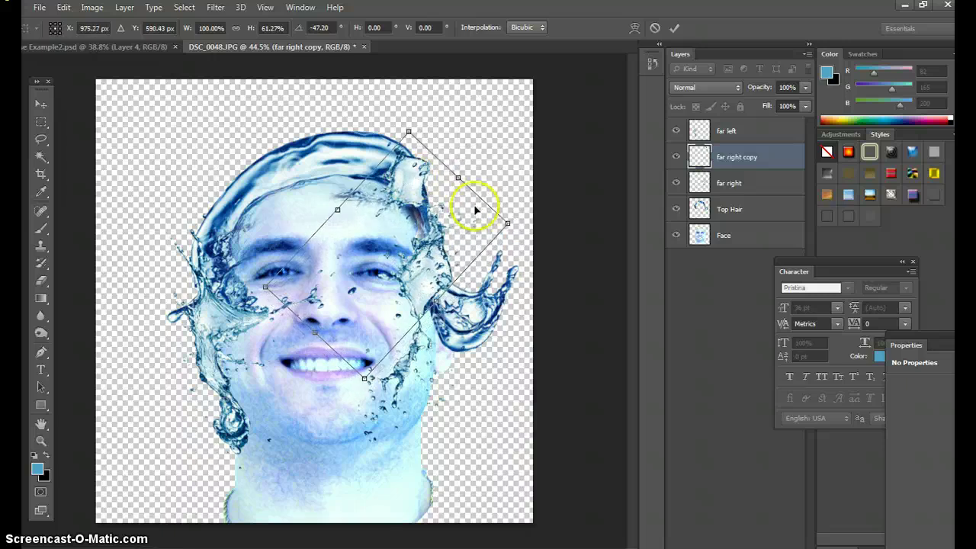
pyautogui.moveTo(418, 177); pyautogui.dragTo(430, 177)
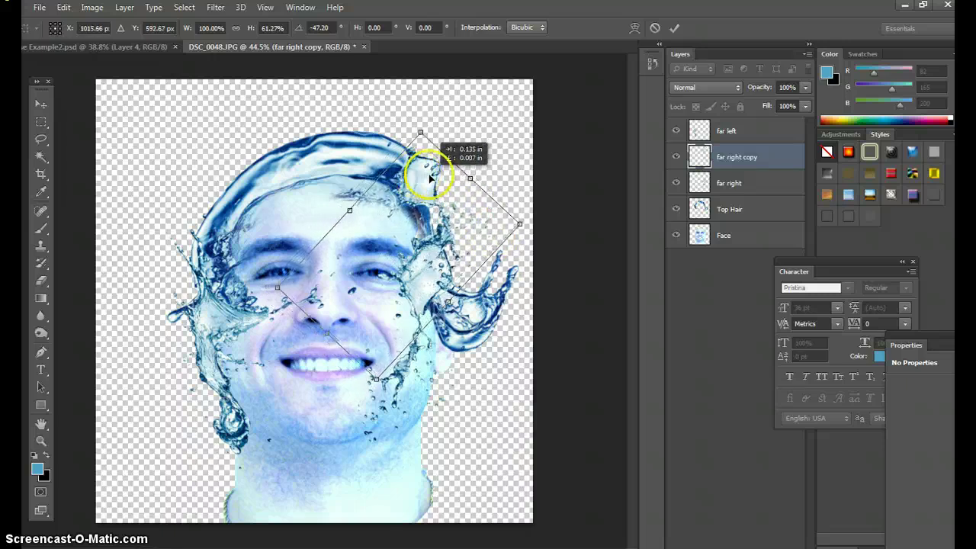
pyautogui.click(779, 165)
pyautogui.click(409, 222)
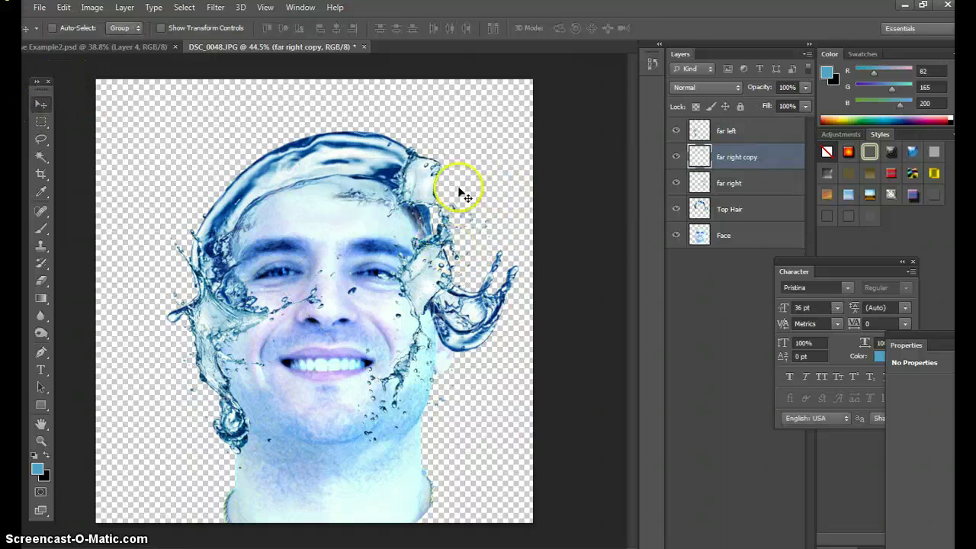
# Step: Duplicate the far right copy layer, place the duplicate beneath the Face layer, and move its splash to the head's upper left
pyautogui.click(734, 208)
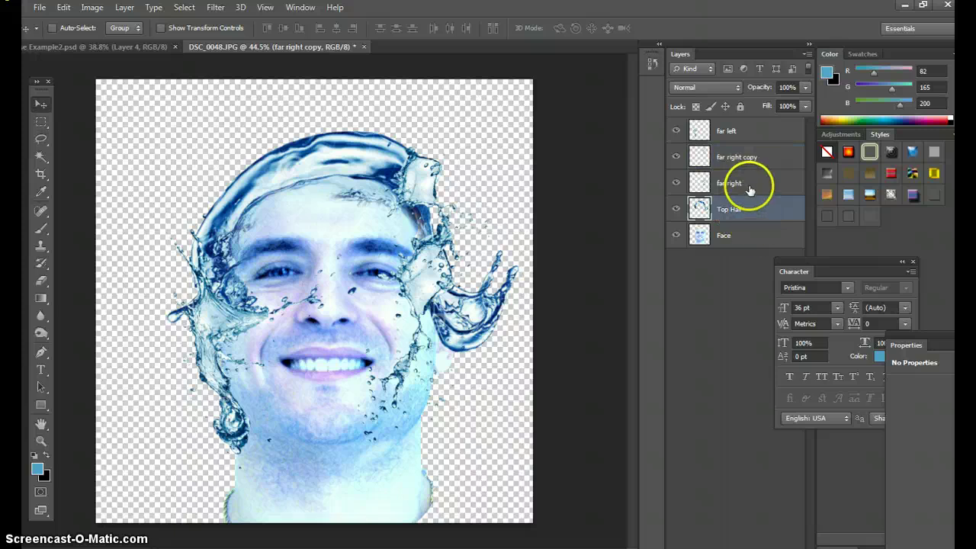
pyautogui.moveTo(732, 148)
pyautogui.mouseDown()
pyautogui.moveTo(740, 153)
pyautogui.moveTo(736, 488)
pyautogui.moveTo(739, 156)
pyautogui.mouseUp()
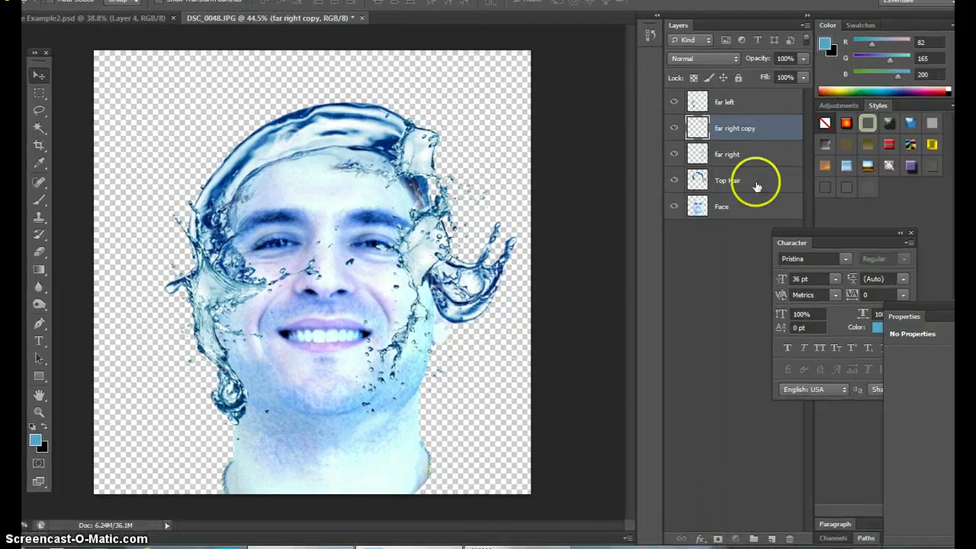
pyautogui.moveTo(721, 159); pyautogui.dragTo(772, 538)
pyautogui.moveTo(730, 122); pyautogui.dragTo(721, 240)
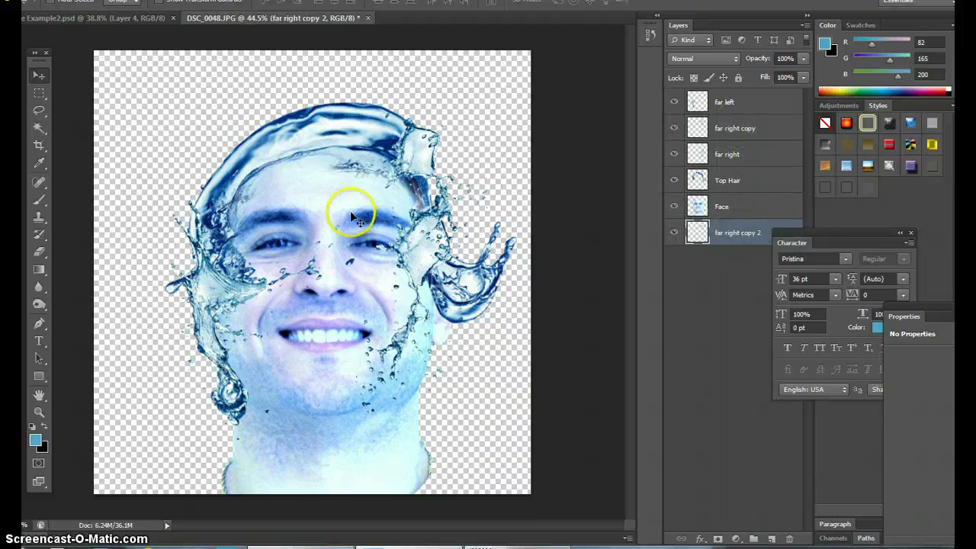
pyautogui.click(38, 74)
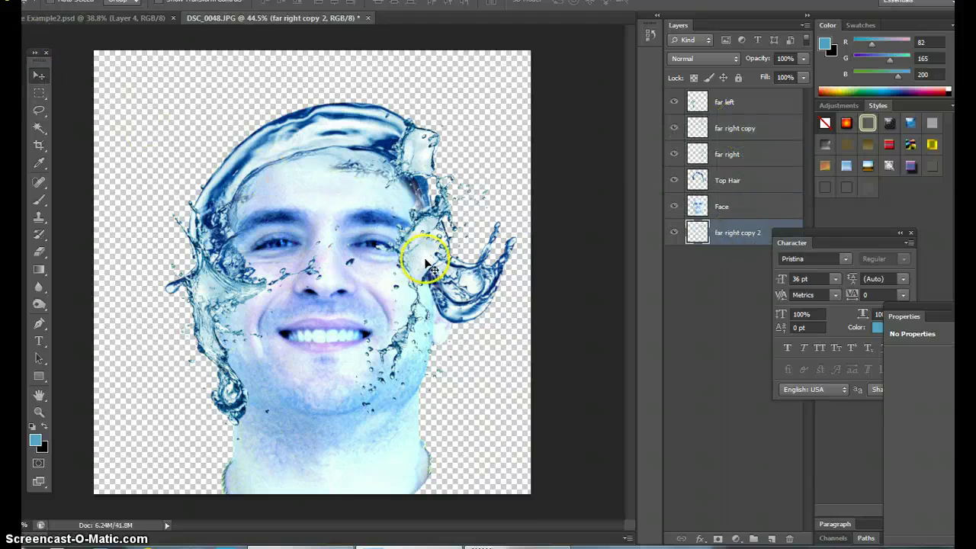
pyautogui.moveTo(424, 257); pyautogui.dragTo(222, 235)
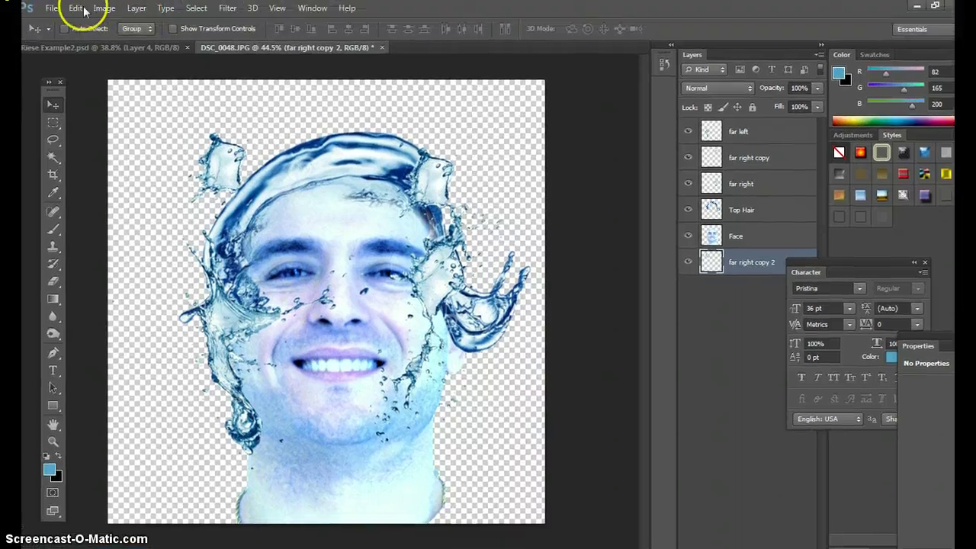
# Step: Rotate the far right copy 2 splash to about -123° along the upper left of the hair with Free Transform and apply it
pyautogui.click(76, 8)
pyautogui.click(122, 256)
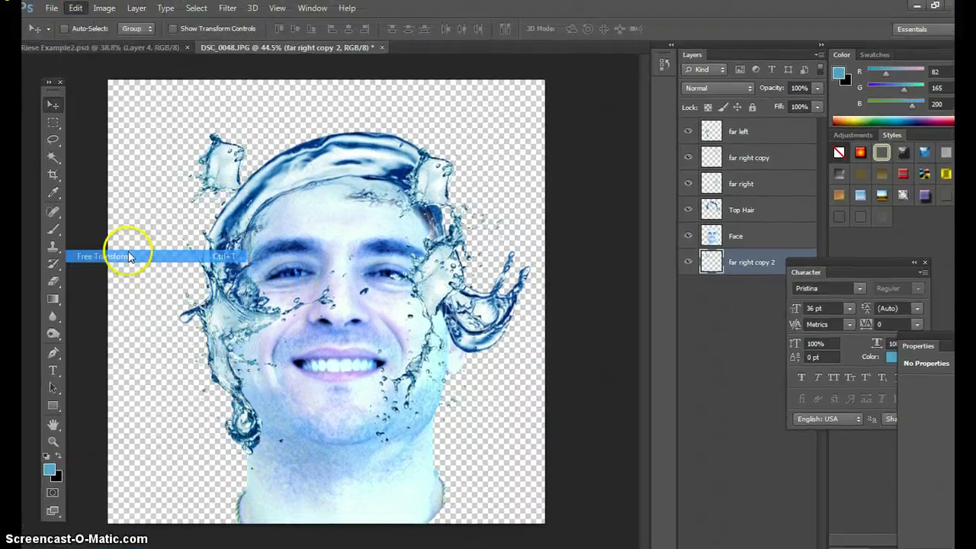
pyautogui.moveTo(312, 114); pyautogui.dragTo(151, 241)
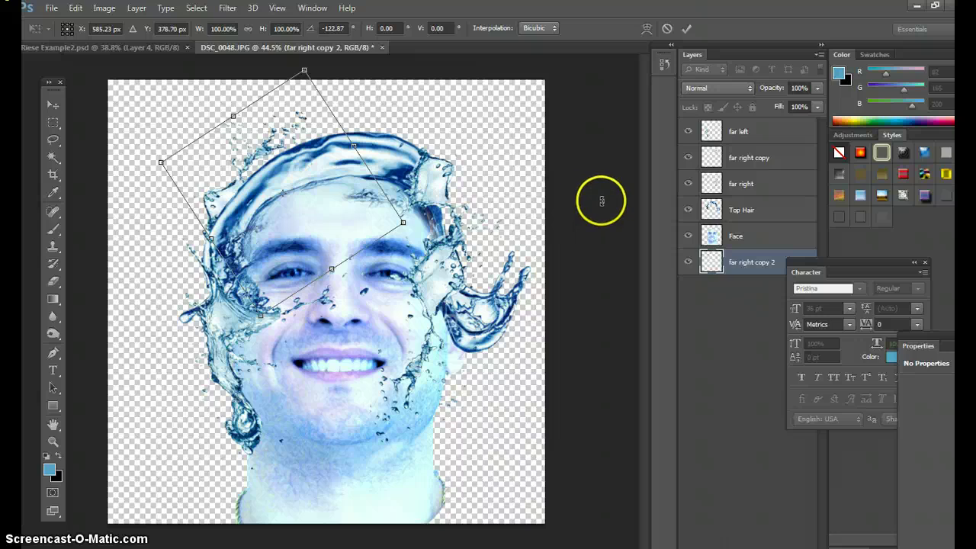
pyautogui.click(52, 105)
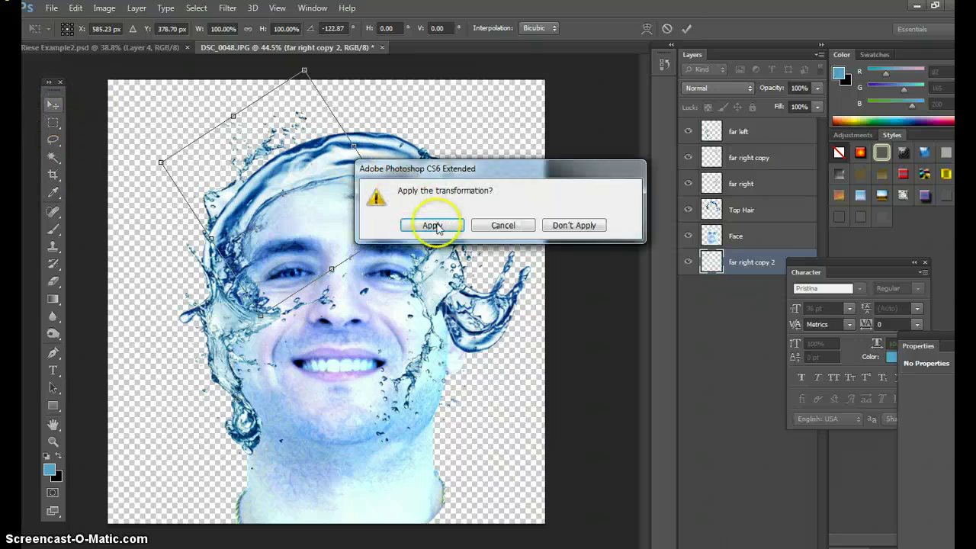
pyautogui.click(433, 224)
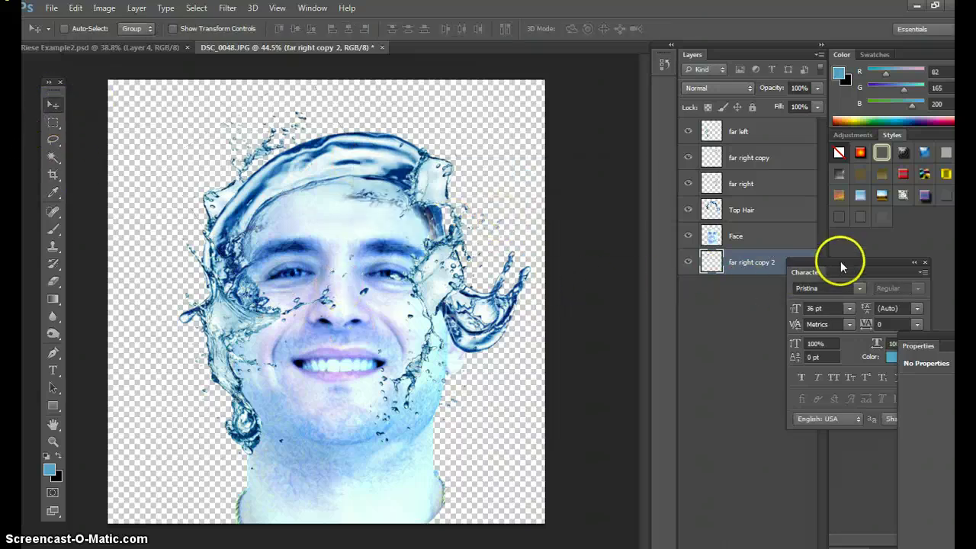
# Step: Move the Character panel clear of the layer list and add a new layer above far right copy 2
pyautogui.moveTo(839, 272); pyautogui.dragTo(910, 257)
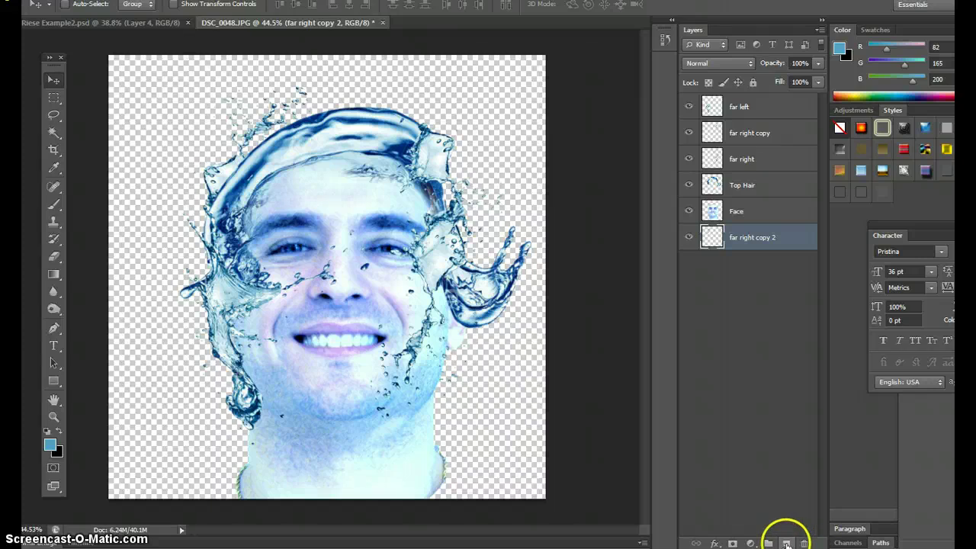
pyautogui.click(786, 543)
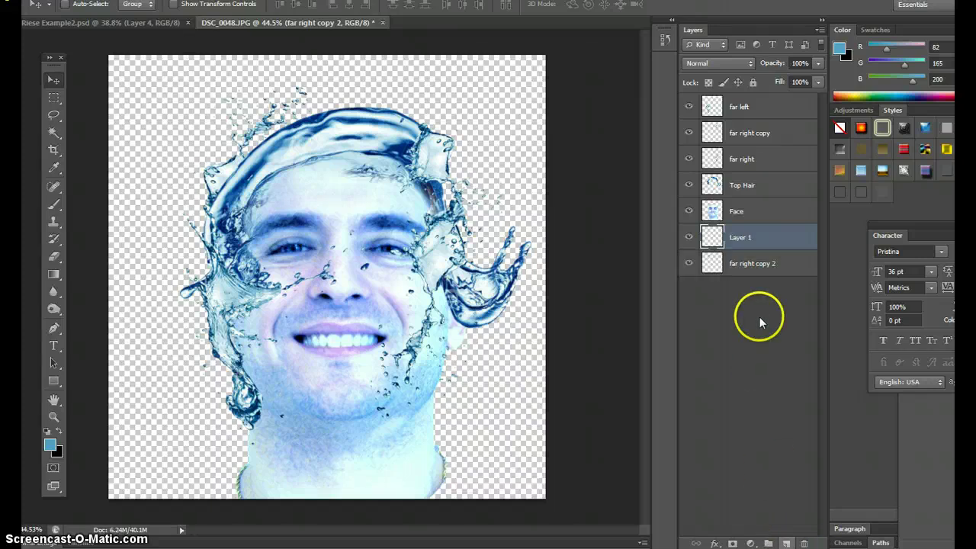
pyautogui.click(689, 238)
pyautogui.click(689, 238)
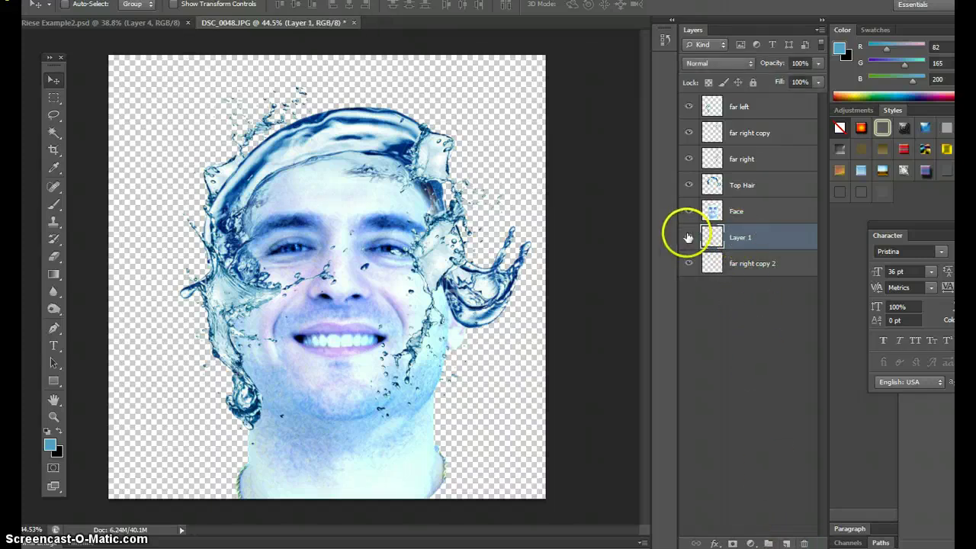
pyautogui.click(689, 264)
pyautogui.moveTo(728, 265); pyautogui.dragTo(806, 542)
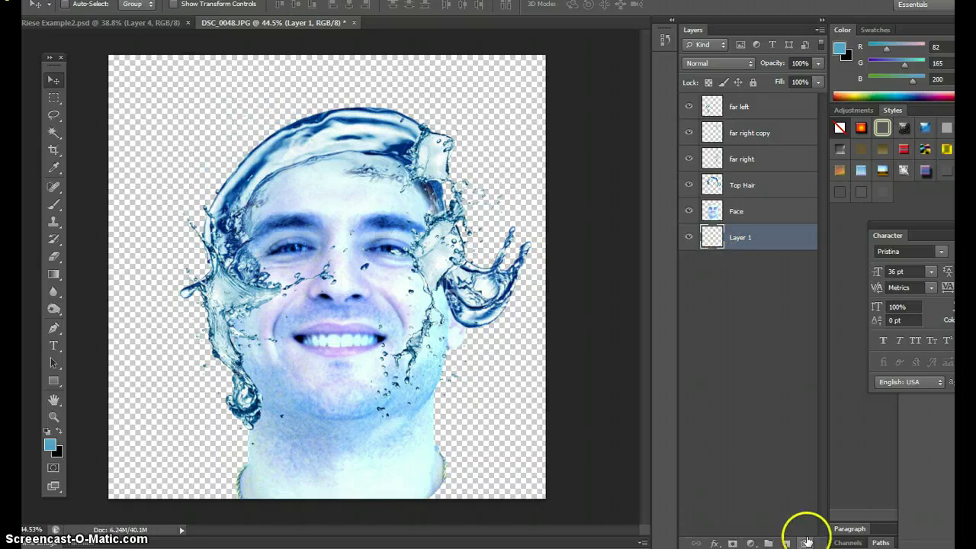
pyautogui.hotkey('ctrl', 'z')
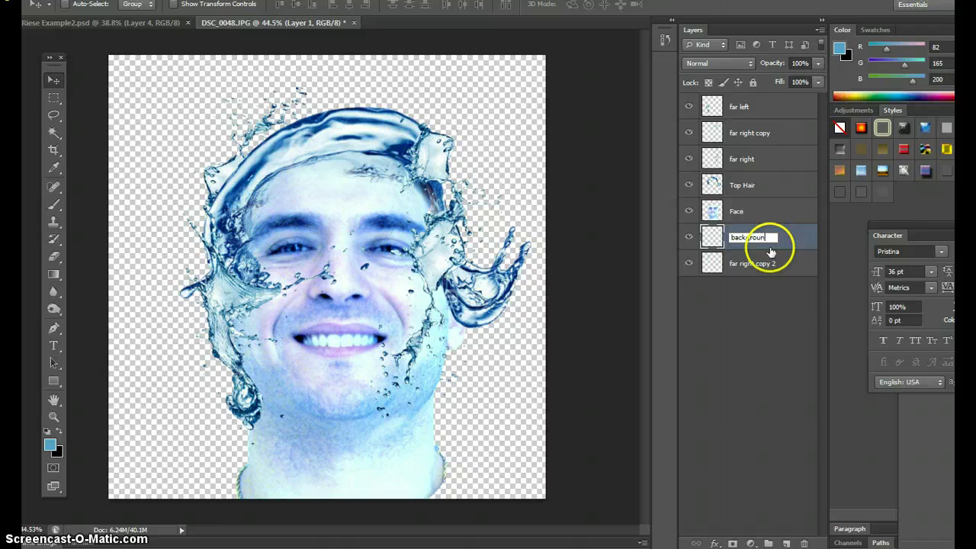
# Step: Rename the new layer as background and move it beneath far right copy 2, at the base of the layer stack
pyautogui.write('und')
pyautogui.press('Return')
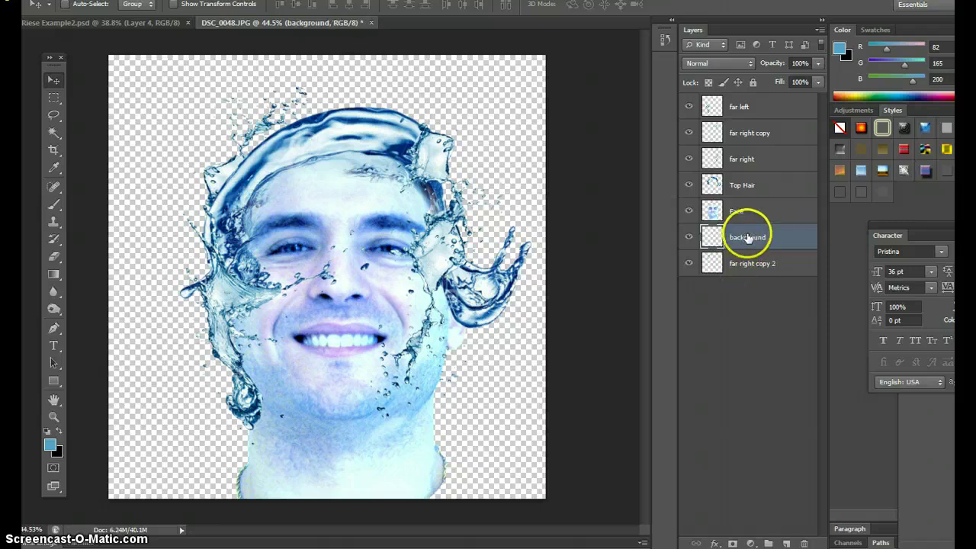
pyautogui.moveTo(747, 237); pyautogui.dragTo(754, 271)
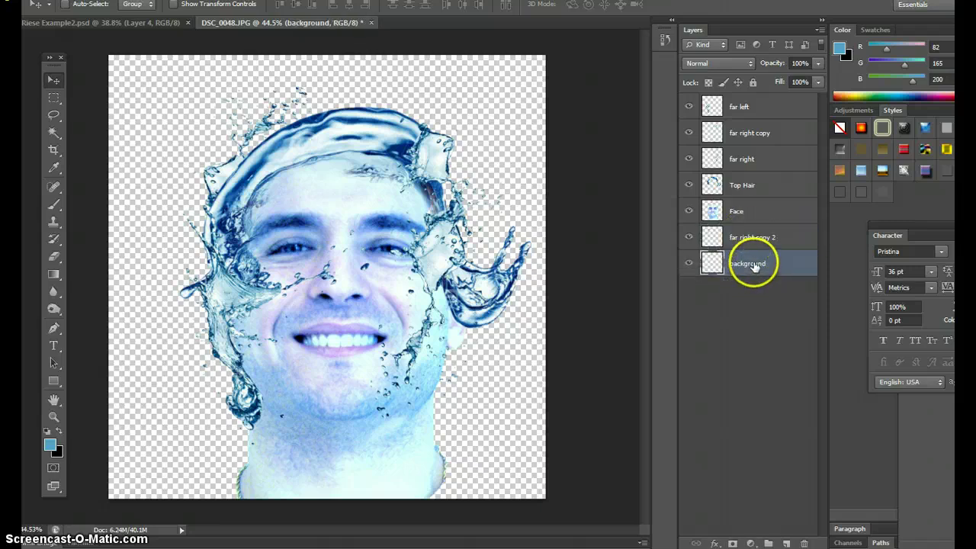
# Step: Keep the light blue foreground colour and draw foreground-to-transparent linear gradients upward from the canvas's lower edge on the background layer
pyautogui.click(50, 445)
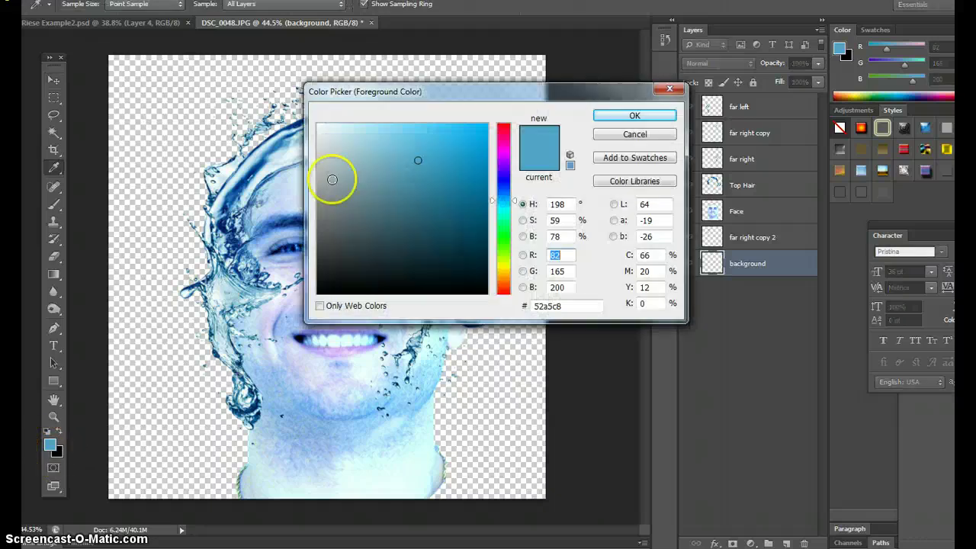
pyautogui.click(645, 114)
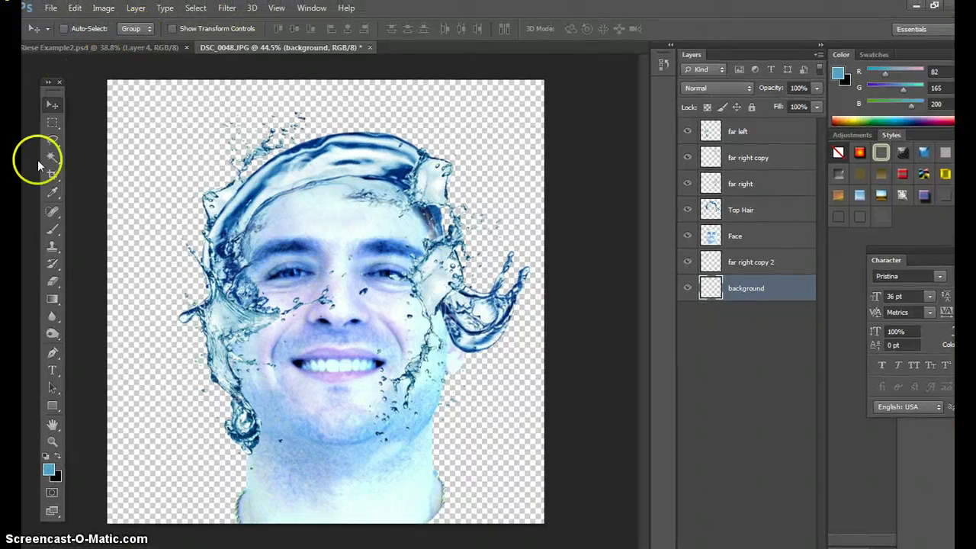
pyautogui.click(53, 301)
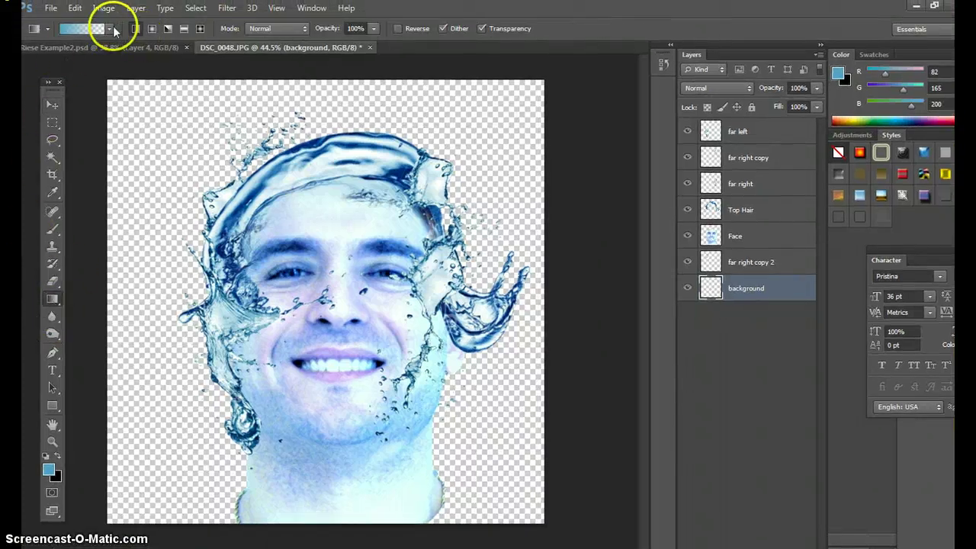
pyautogui.click(109, 29)
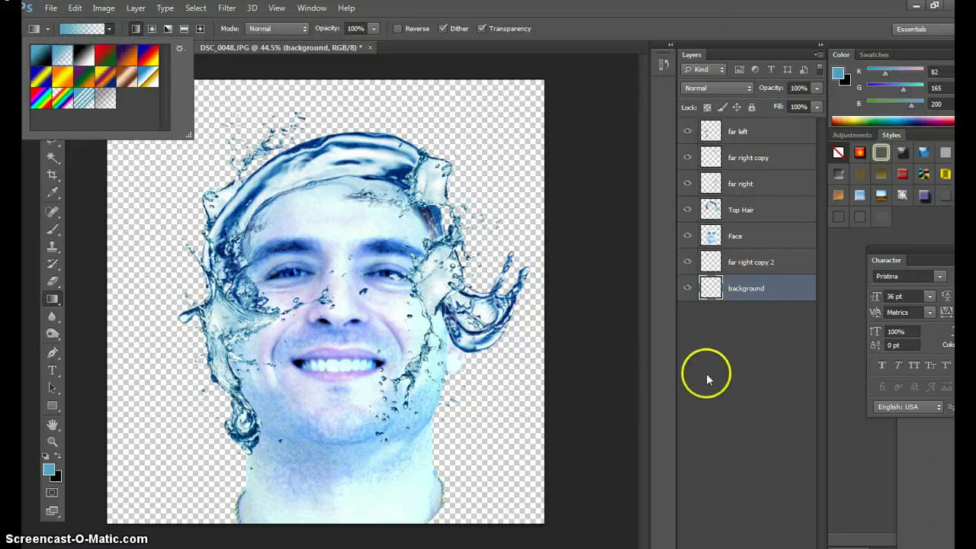
pyautogui.moveTo(240, 539); pyautogui.dragTo(425, 38)
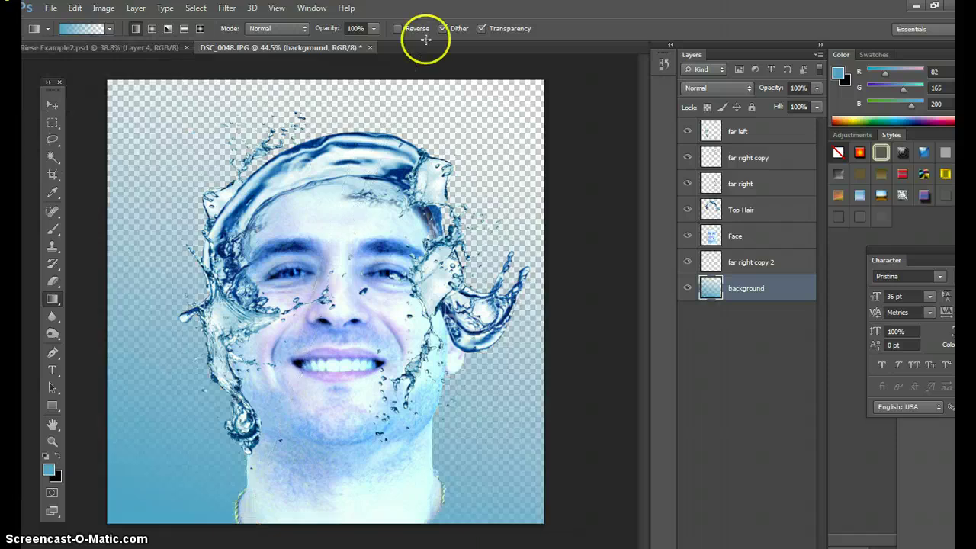
pyautogui.moveTo(579, 535); pyautogui.dragTo(211, 58)
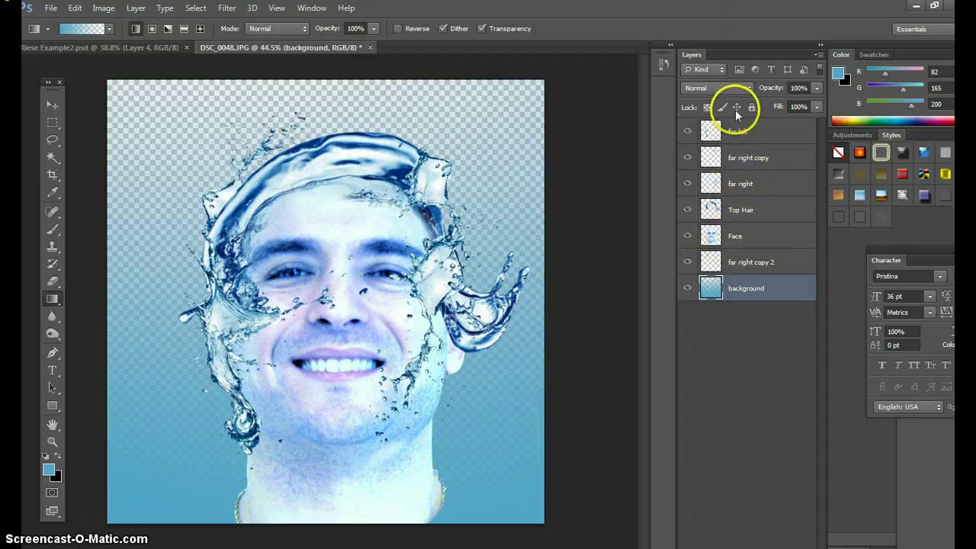
# Step: Duplicate the Top Hair layer and move the copy's splash down to the canvas's lower-right corner beside the shoulder
pyautogui.click(745, 209)
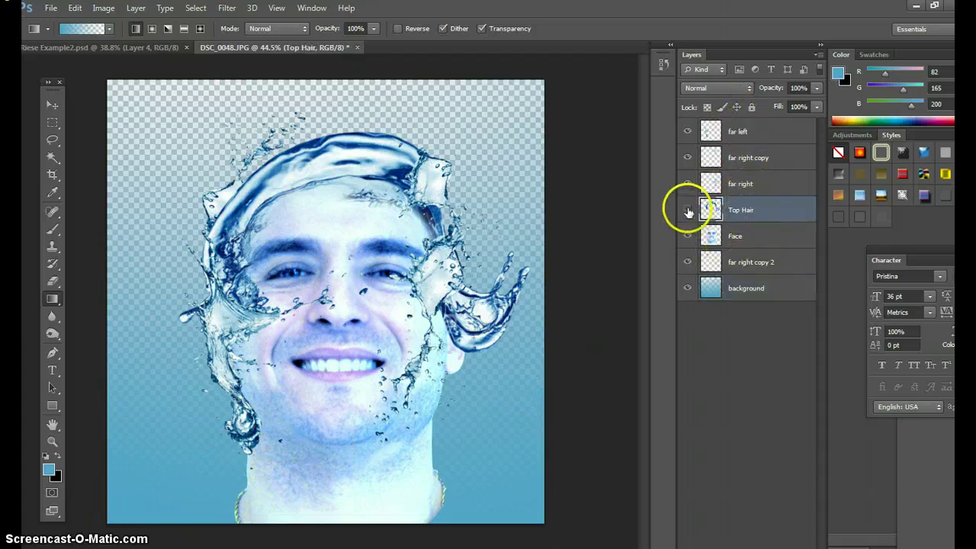
pyautogui.click(687, 209)
pyautogui.click(687, 209)
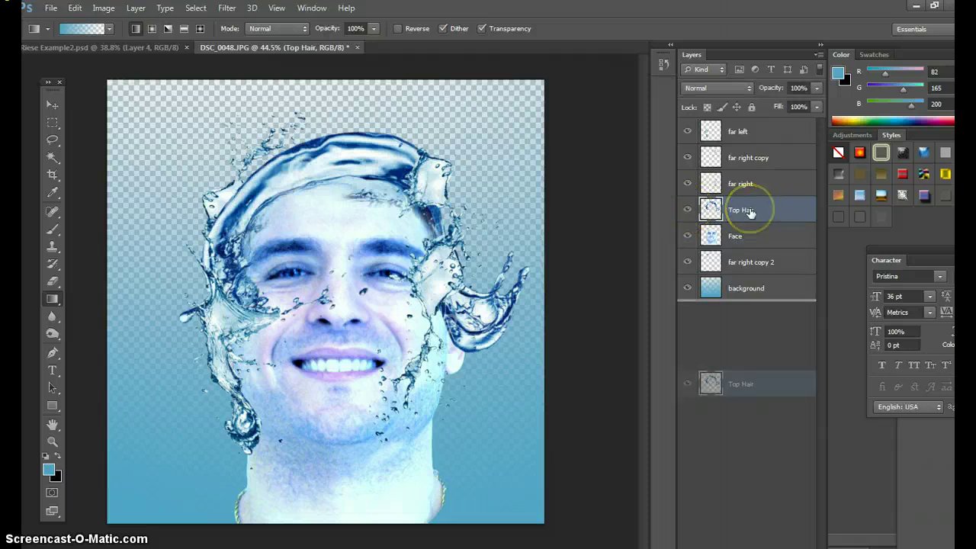
pyautogui.hotkey('ctrl', 'j')
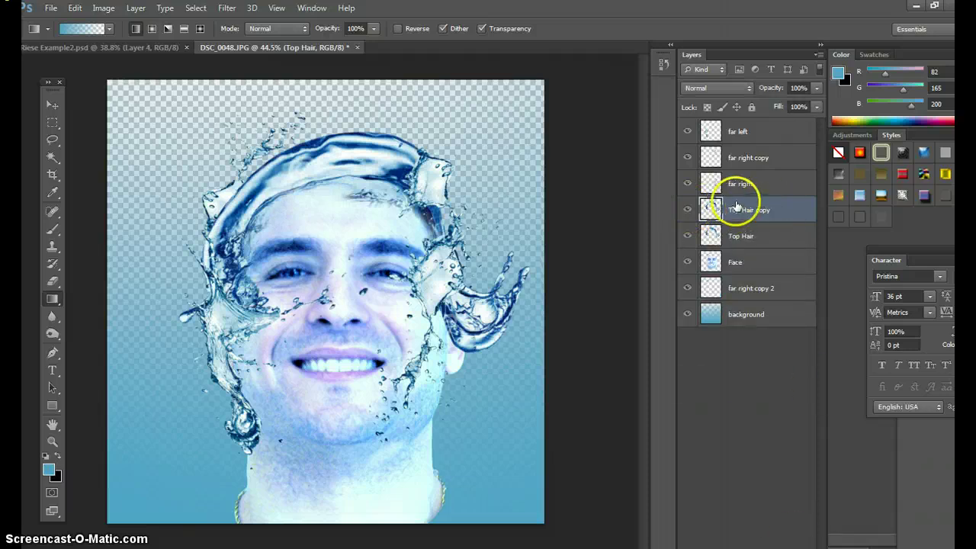
pyautogui.click(687, 210)
pyautogui.click(687, 211)
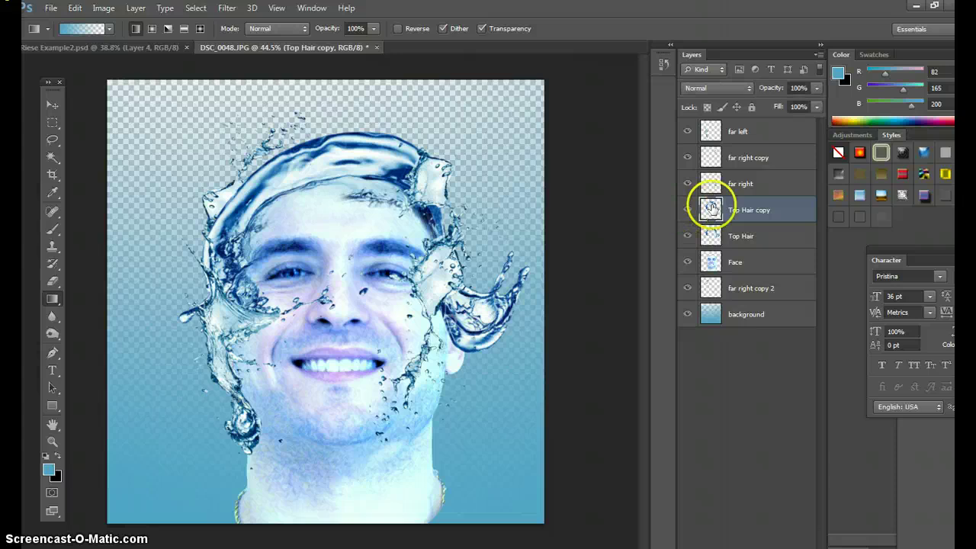
pyautogui.click(52, 105)
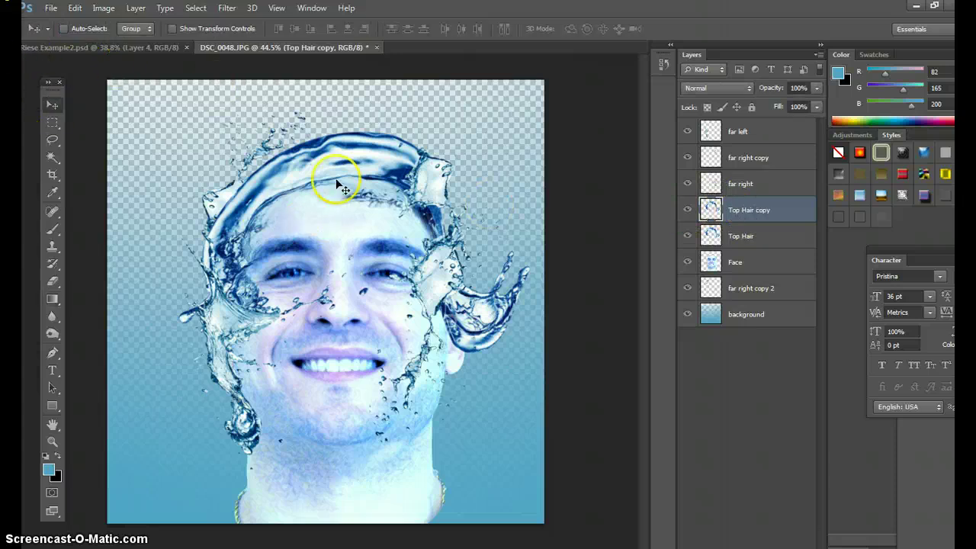
pyautogui.moveTo(339, 177); pyautogui.dragTo(481, 519)
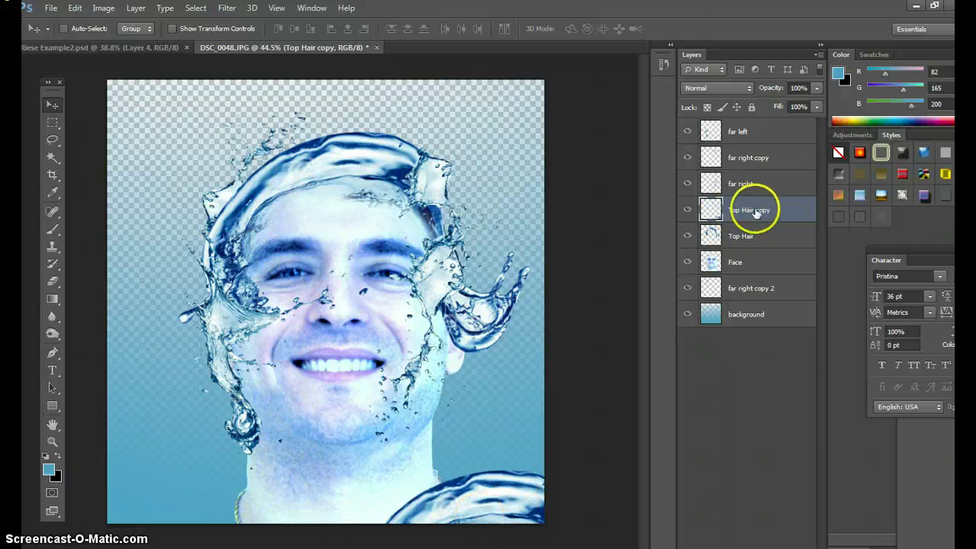
# Step: Duplicate the Top Hair copy layer toward the canvas's lower left and hide both Top Hair copies
pyautogui.moveTo(745, 210)
pyautogui.mouseDown()
pyautogui.moveTo(747, 519)
pyautogui.moveTo(745, 210)
pyautogui.mouseUp()
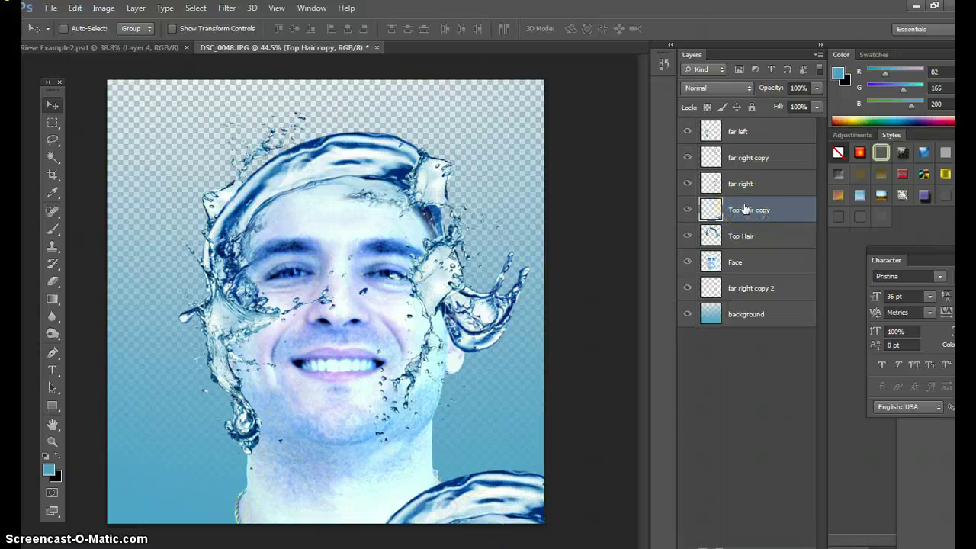
pyautogui.hotkey('ctrl', 'j')
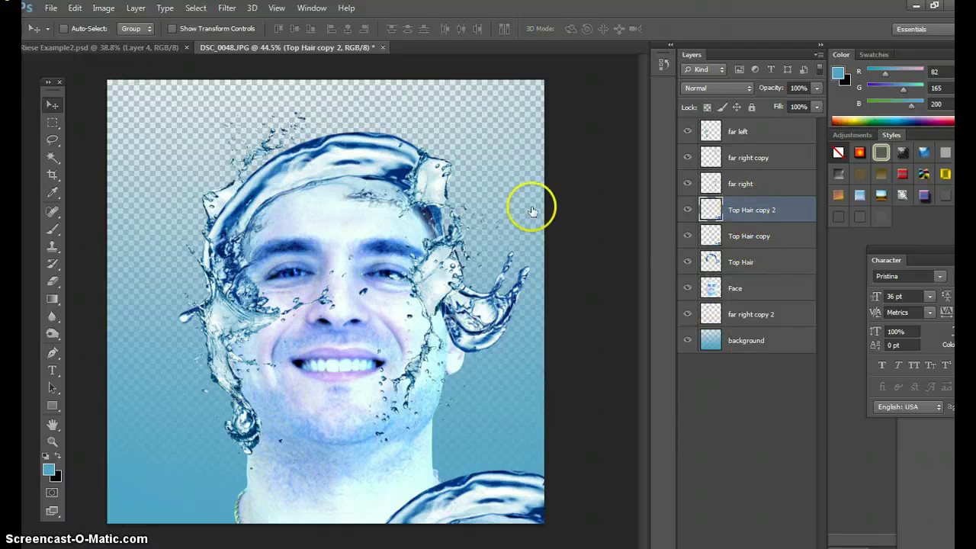
pyautogui.moveTo(304, 272); pyautogui.dragTo(252, 401)
pyautogui.click(686, 211)
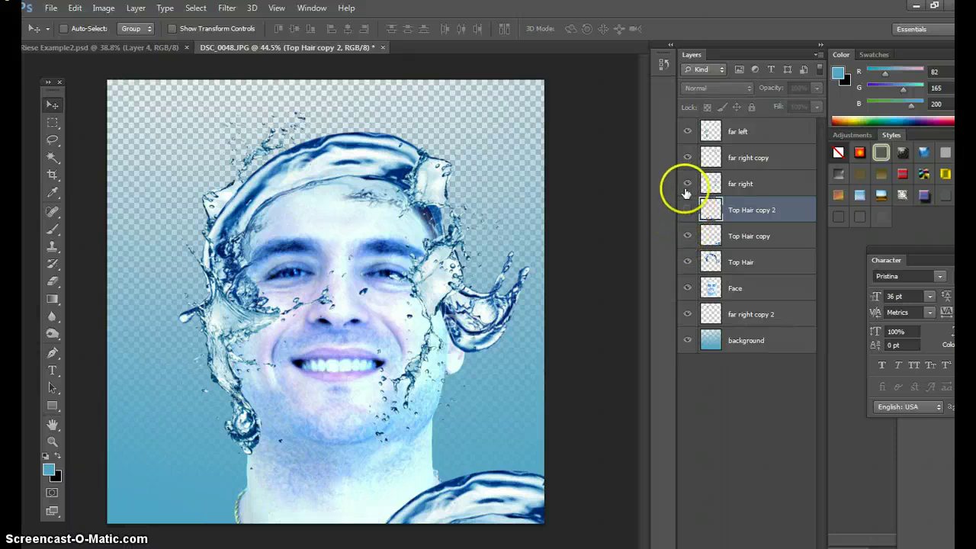
pyautogui.click(688, 236)
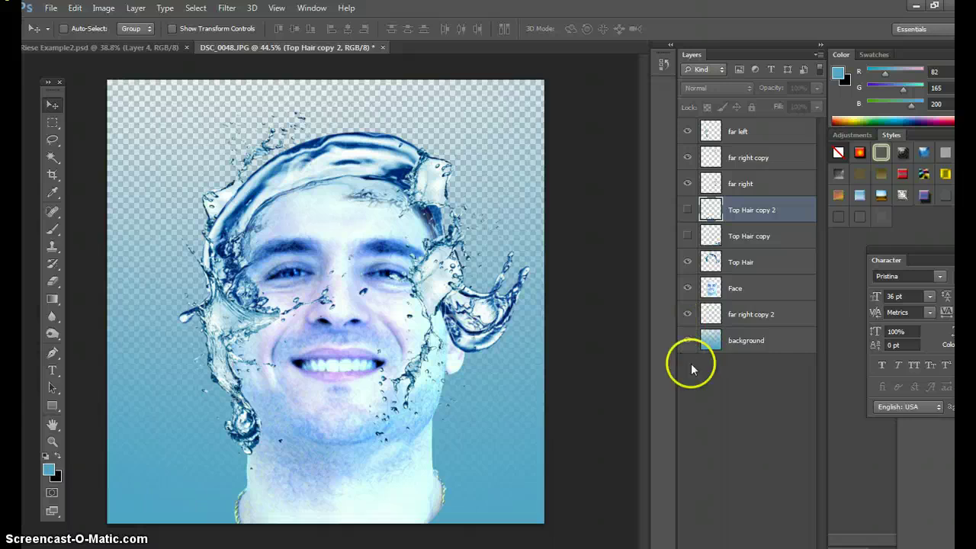
# Step: Check the far right layer's splash and try to erase over the face while hidden Top Hair copy 2 is active
pyautogui.click(687, 186)
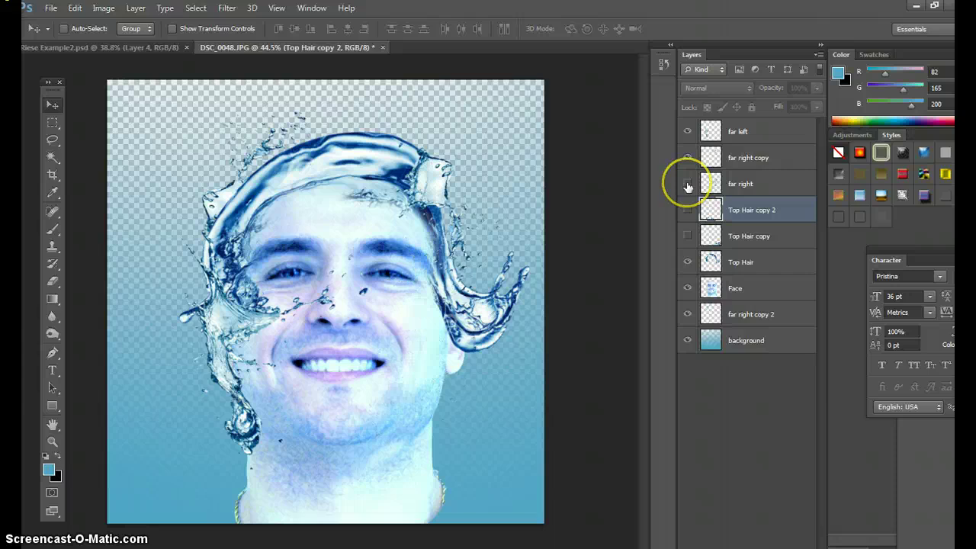
pyautogui.click(688, 187)
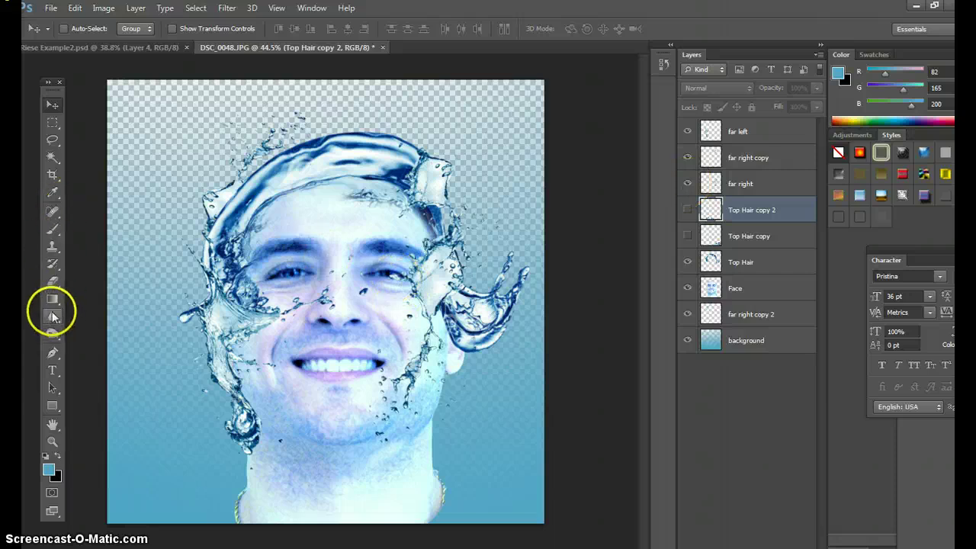
pyautogui.click(52, 282)
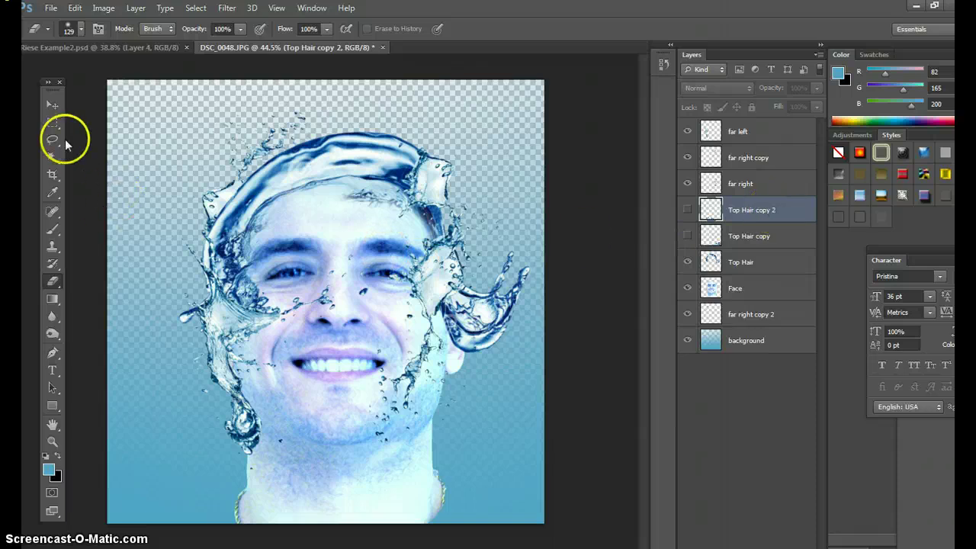
pyautogui.click(370, 277)
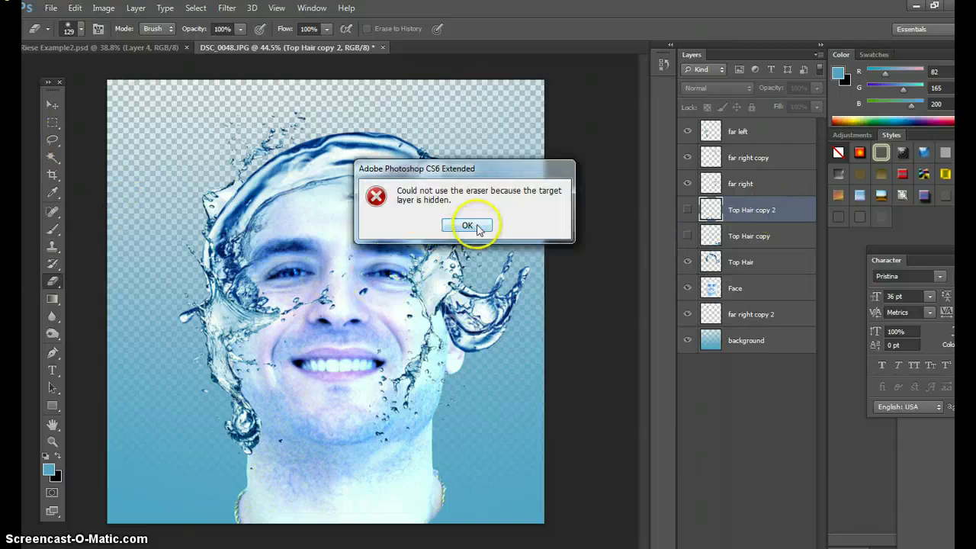
pyautogui.click(468, 225)
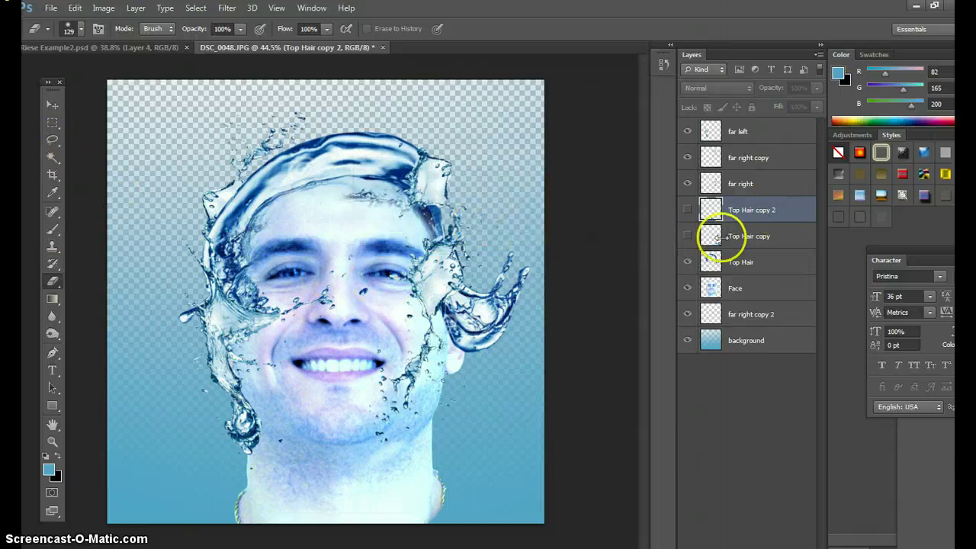
# Step: Identify the far right layer's splash by toggling layer visibility, and make that layer active for erasing
pyautogui.click(688, 209)
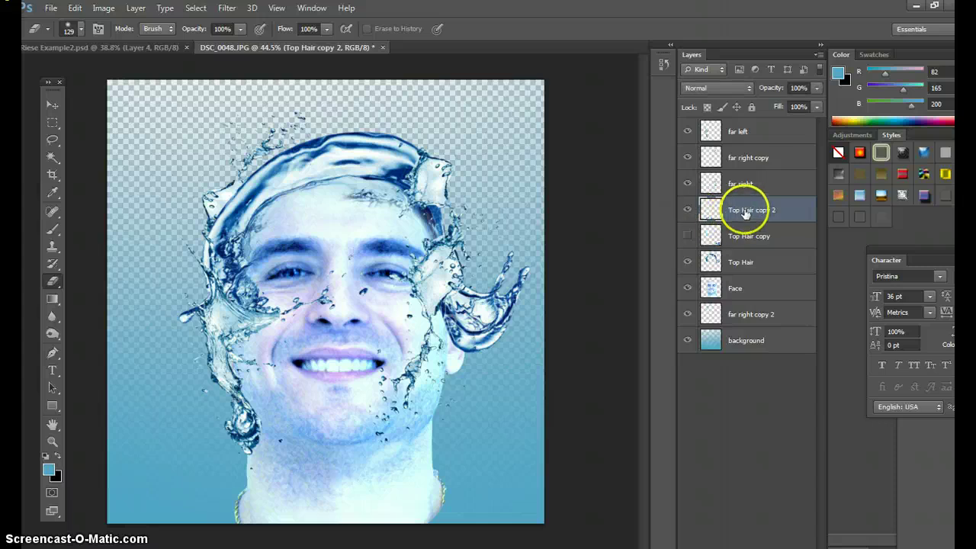
pyautogui.click(688, 210)
pyautogui.click(687, 183)
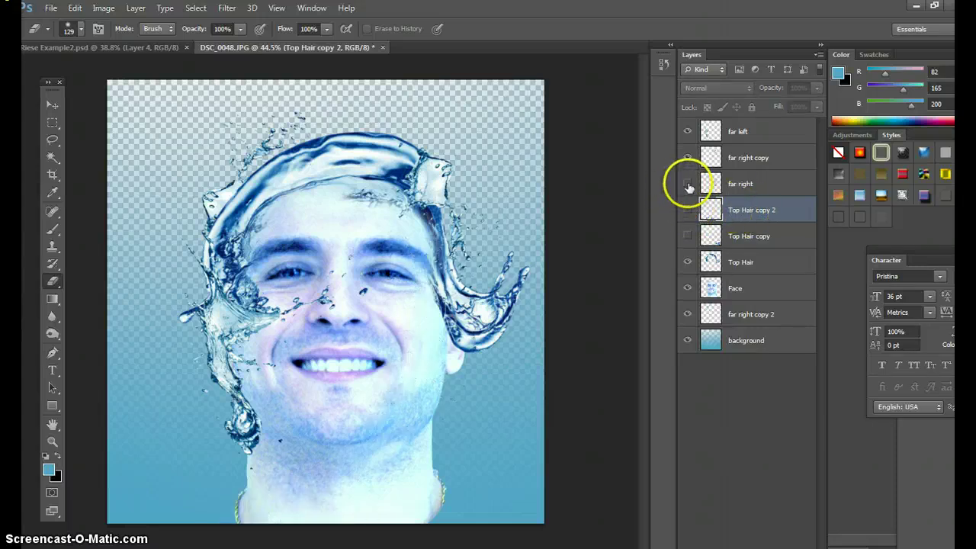
pyautogui.click(688, 184)
pyautogui.click(734, 187)
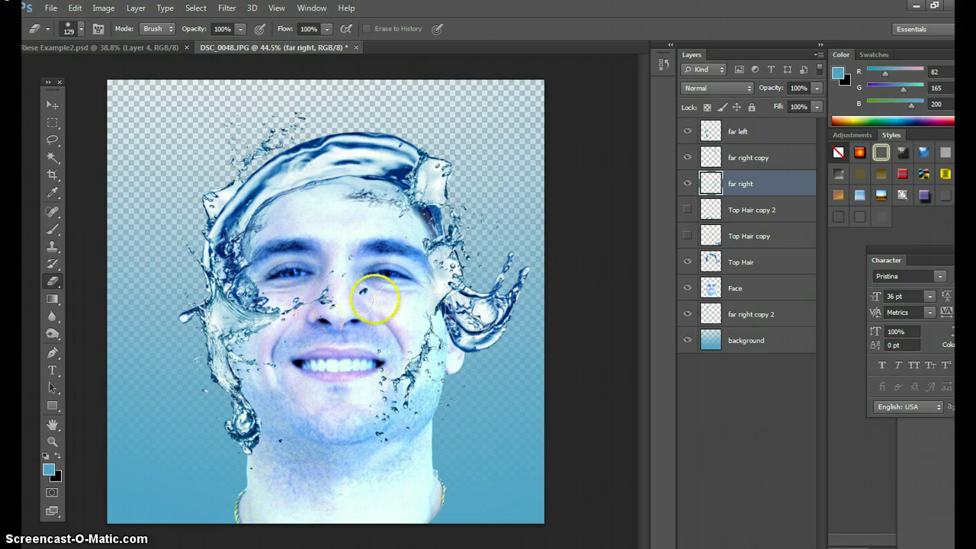
# Step: Try to select the pale area inside the splash curl beside the ear on the far right layer with the Magic Wand
pyautogui.click(53, 157)
pyautogui.click(109, 174)
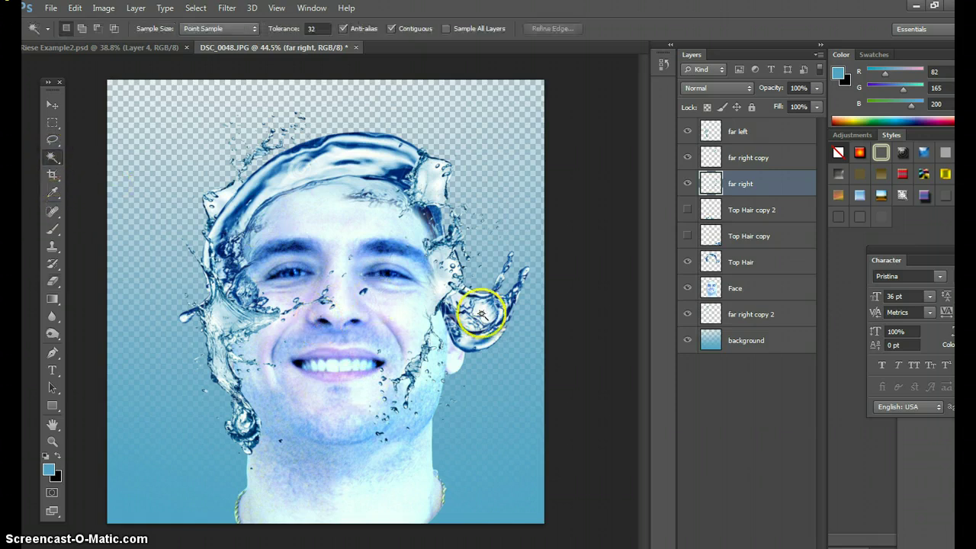
pyautogui.click(488, 318)
pyautogui.hotkey('ctrl', 'd')
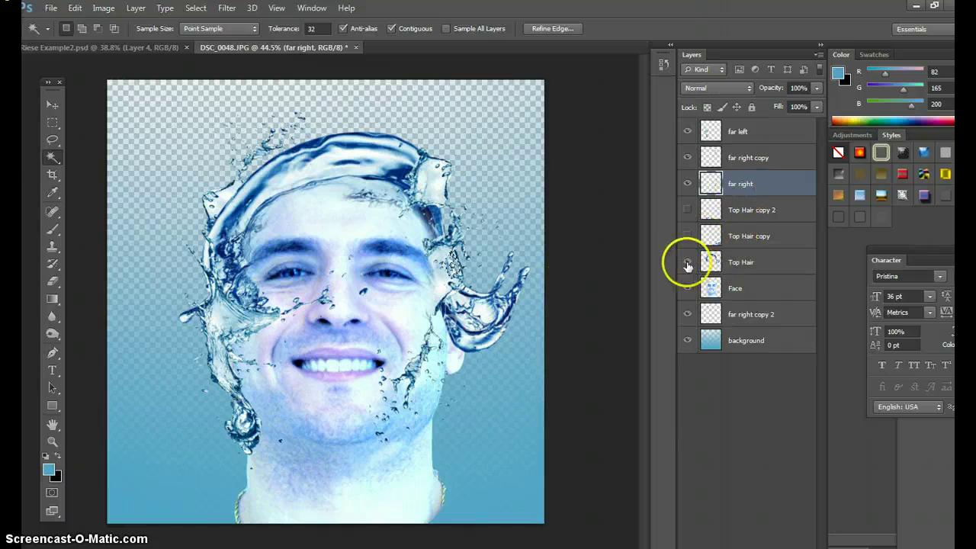
# Step: Make the Top Hair layer active and clear pale fill from its splash beside the ear using Magic Wand selections
pyautogui.click(687, 262)
pyautogui.click(687, 262)
pyautogui.click(750, 264)
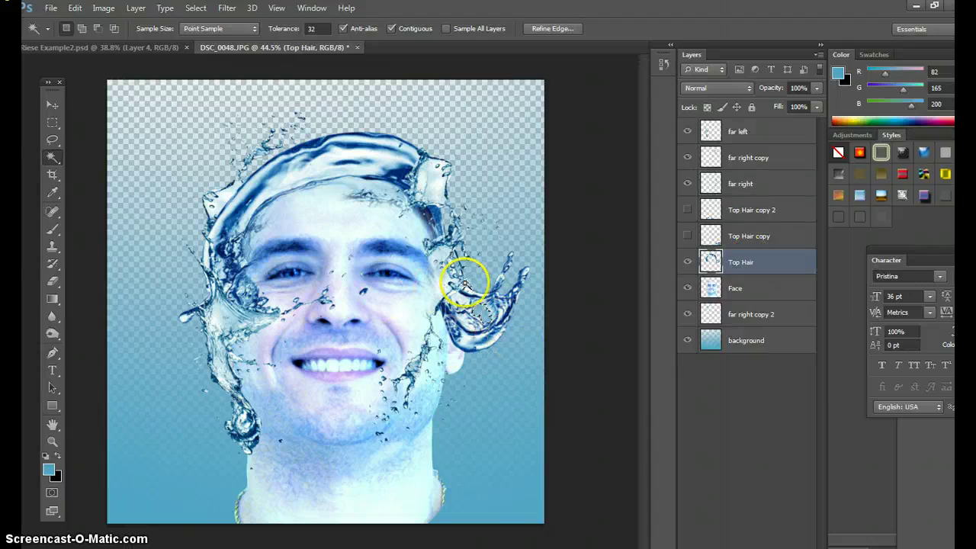
pyautogui.click(439, 182)
pyautogui.hotkey('ctrl', 'd')
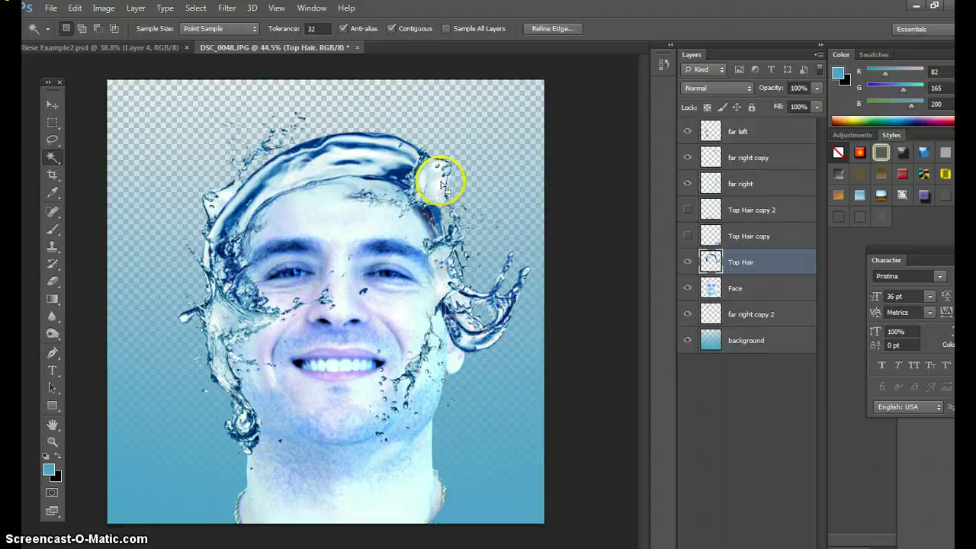
pyautogui.click(658, 440)
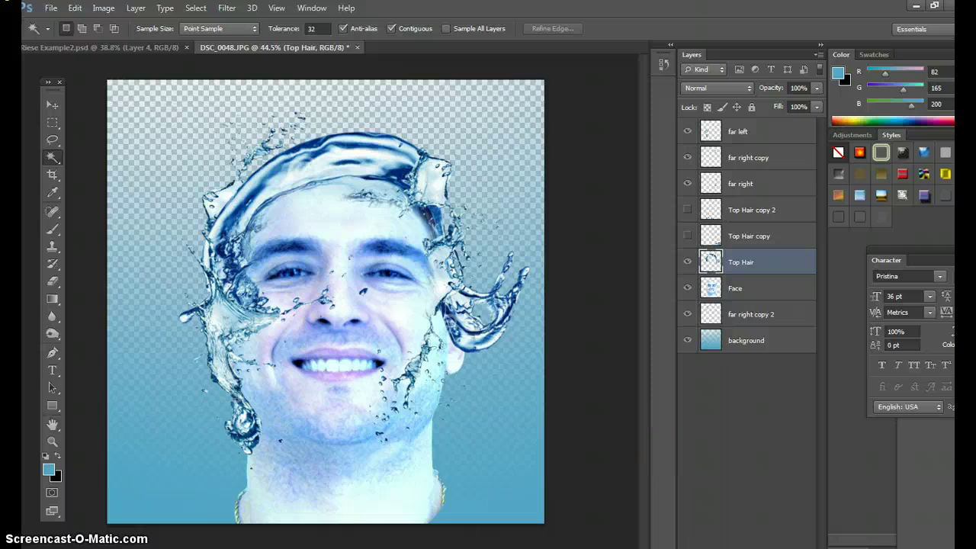